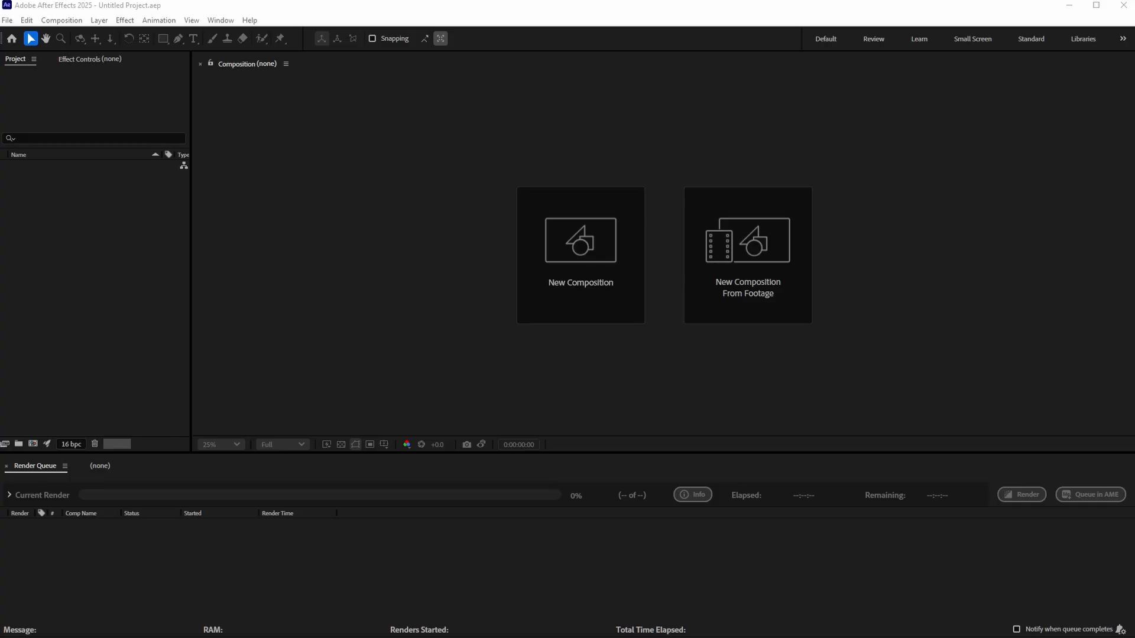
- Import Stock footage.mp4 as footage and create a new composition from it
double_click(63, 240)
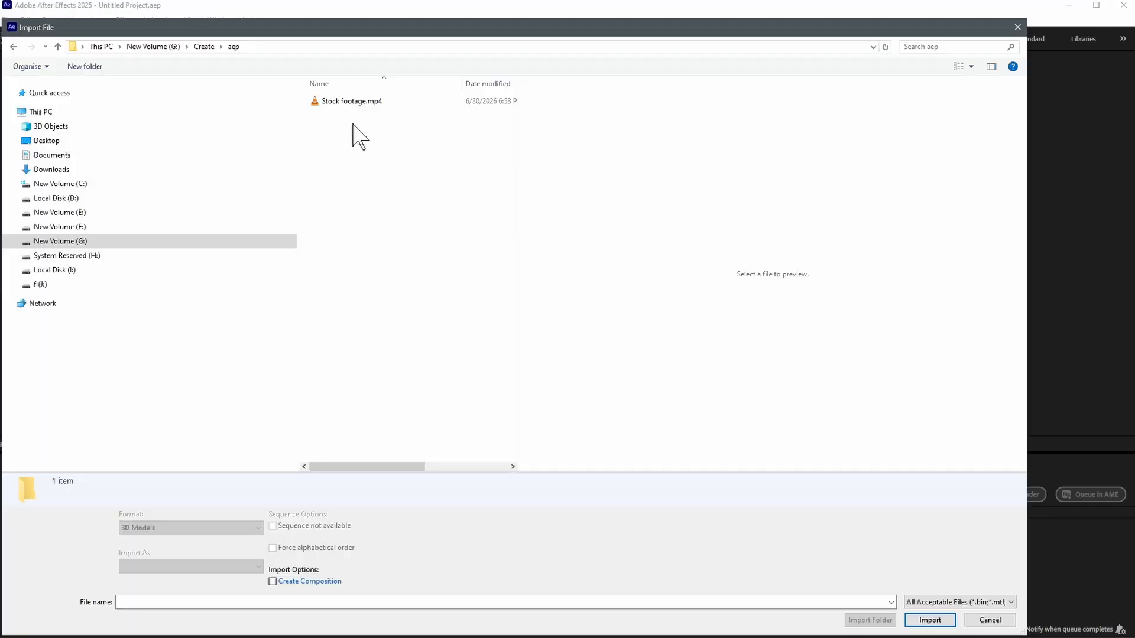
click(357, 104)
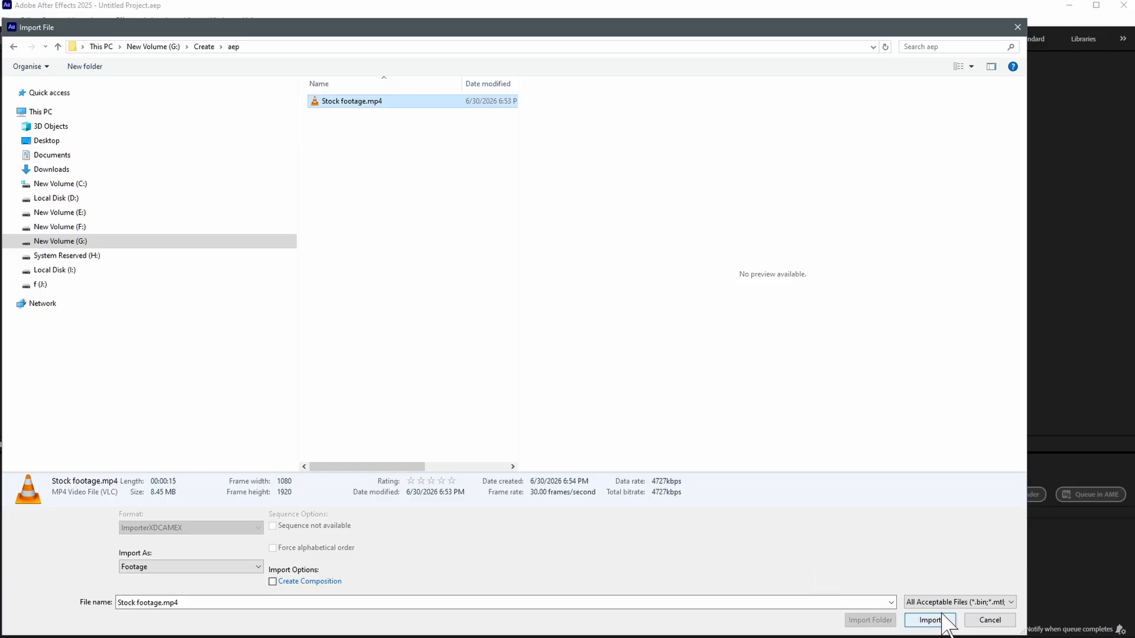
click(930, 620)
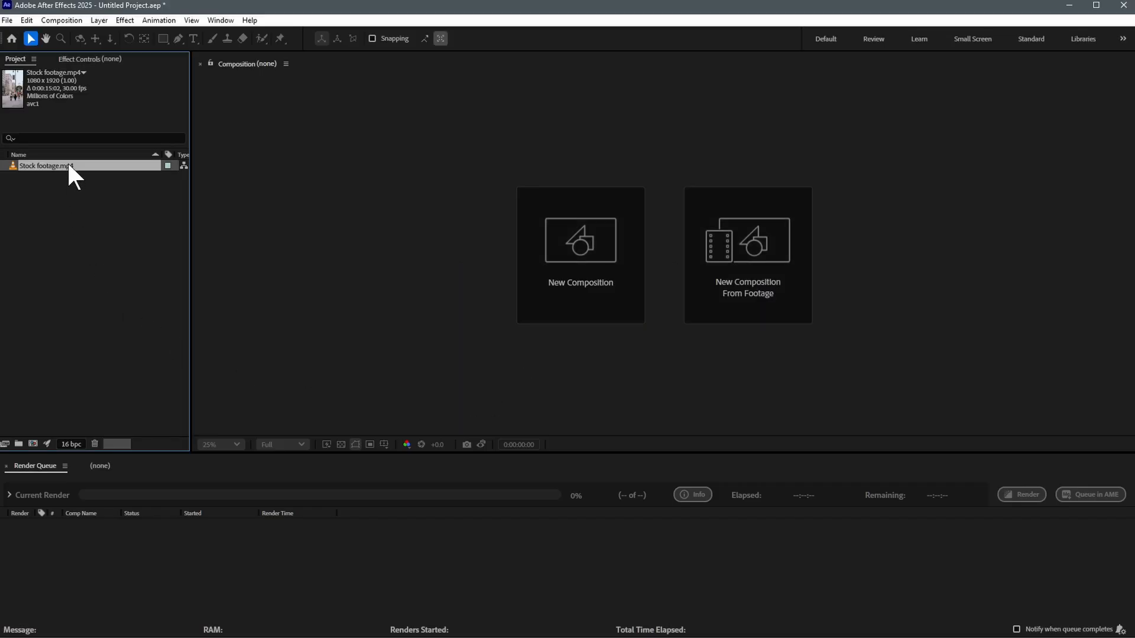
right_click(68, 165)
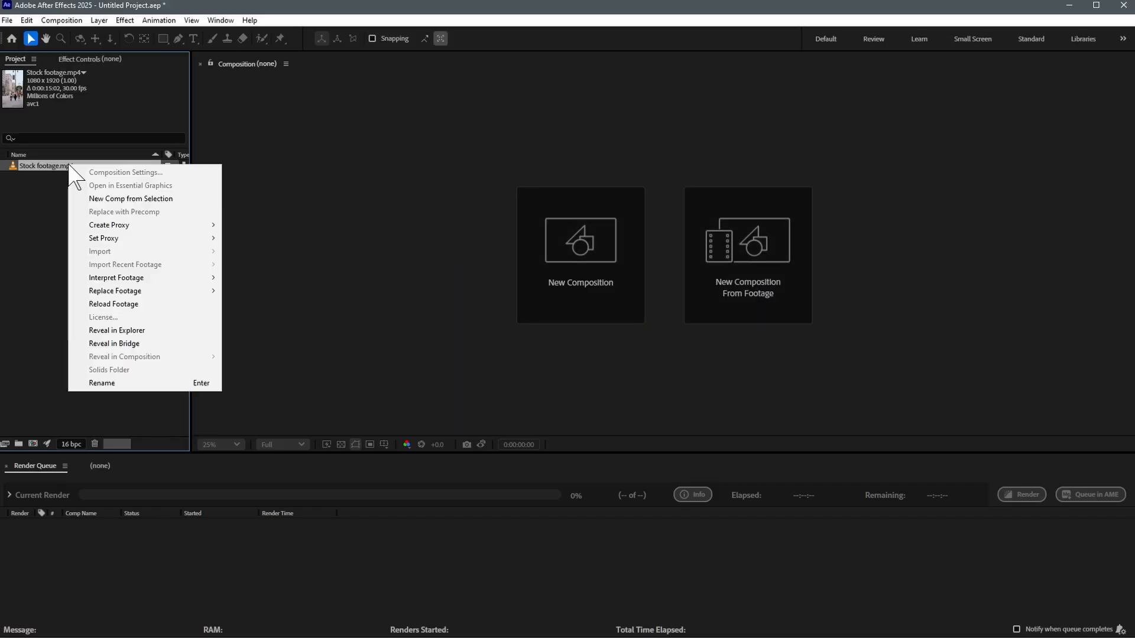
click(98, 199)
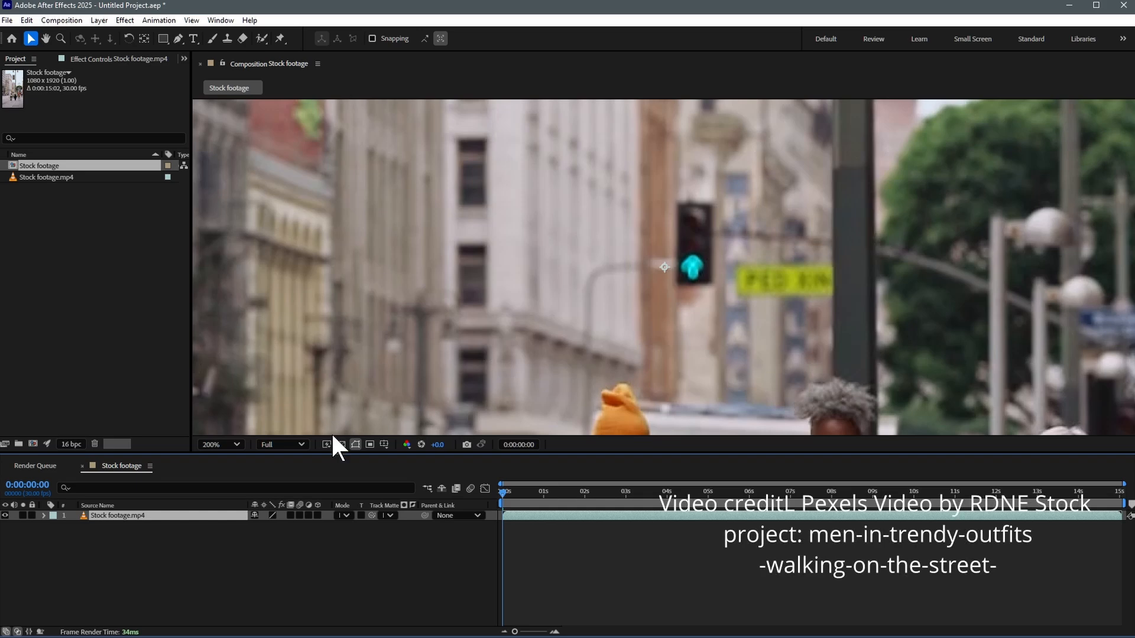
- Fit the composition in the viewer, enlarge the view of the three walking men and play the footage
click(232, 444)
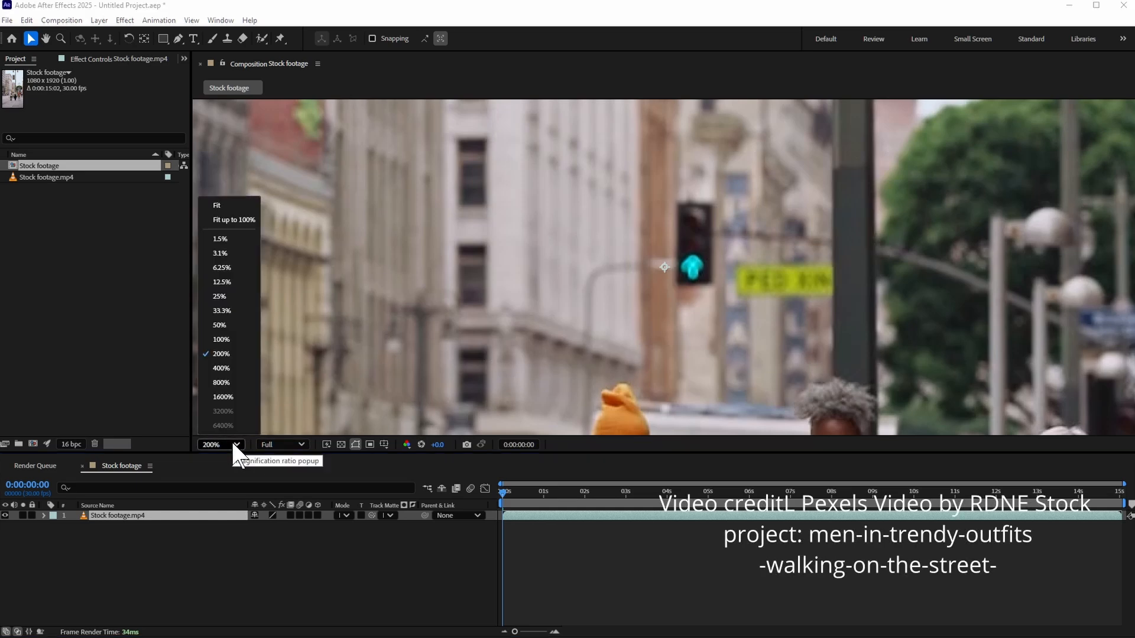
click(236, 207)
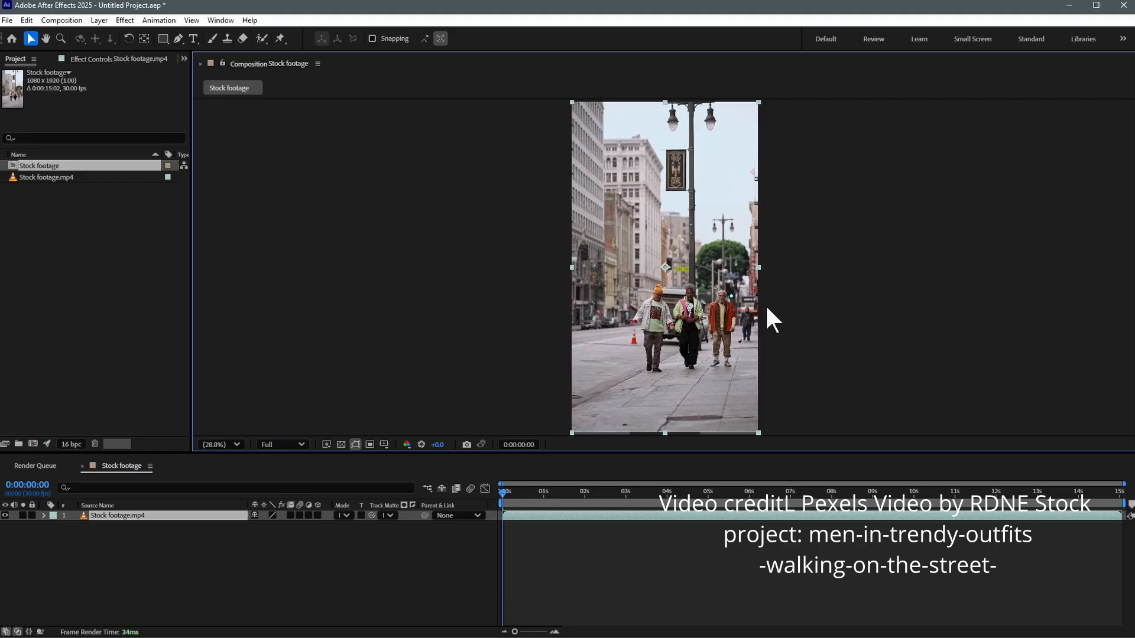
key(grave)
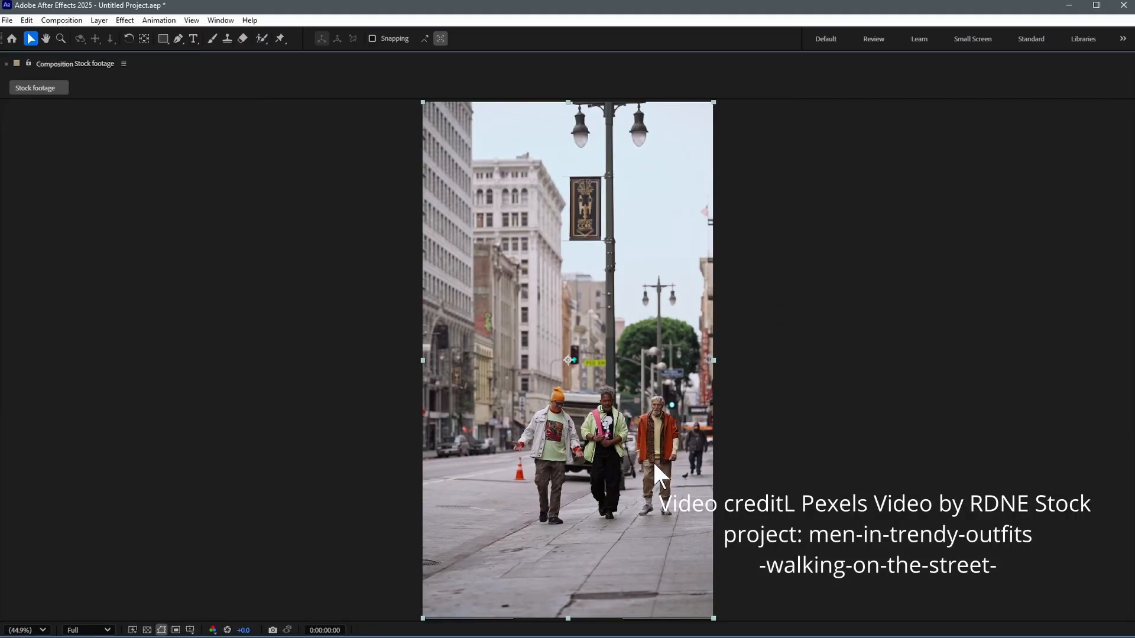
scroll(653, 464, up, 2)
drag(715, 436, 625, 270)
key(space)
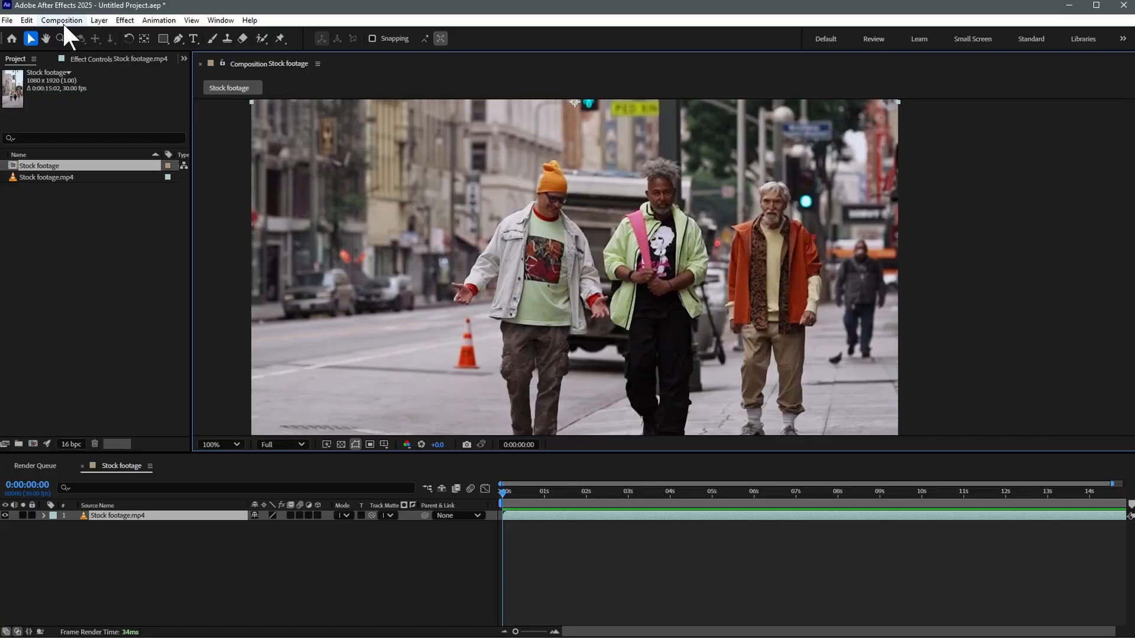
- Set the Stock footage composition's duration to 0:00:35:02 and show its full length in the timeline
click(62, 20)
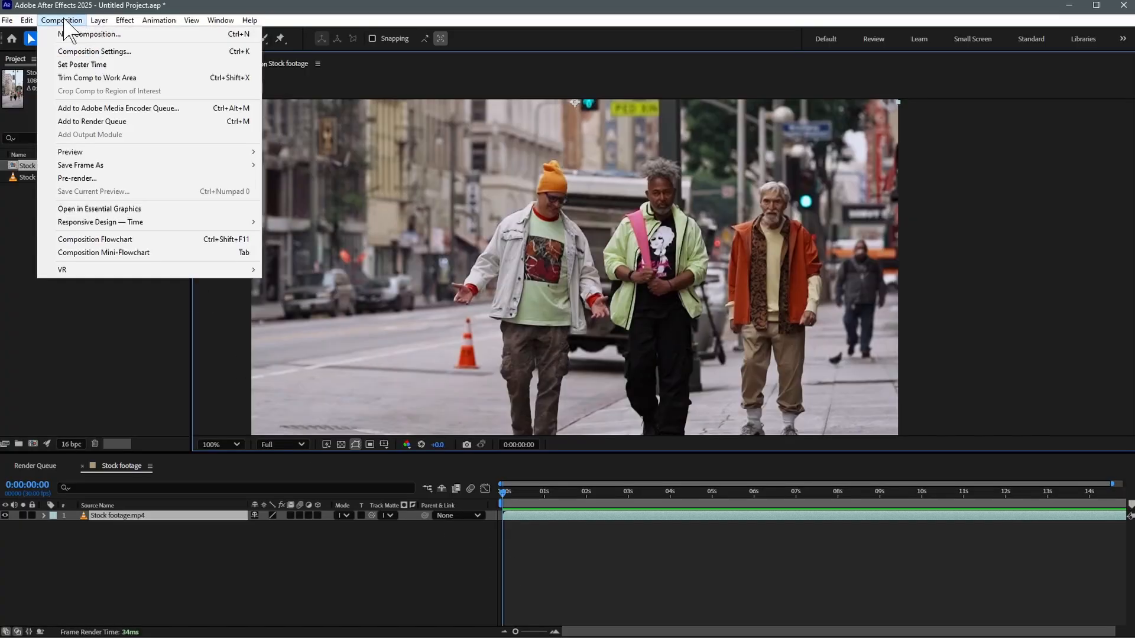
click(69, 52)
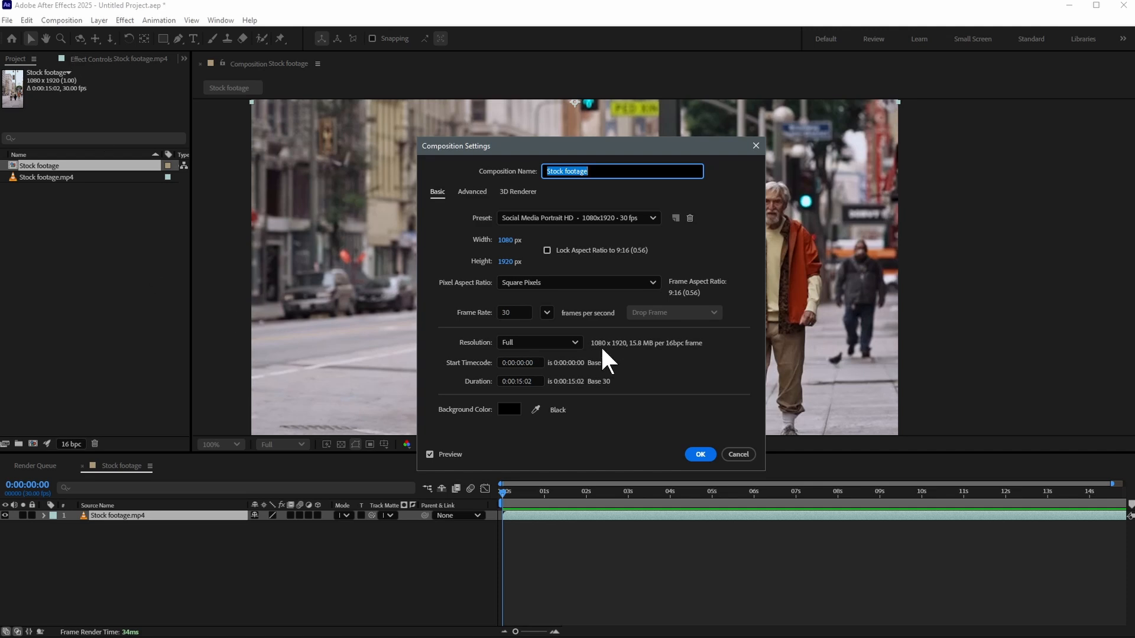
click(521, 382)
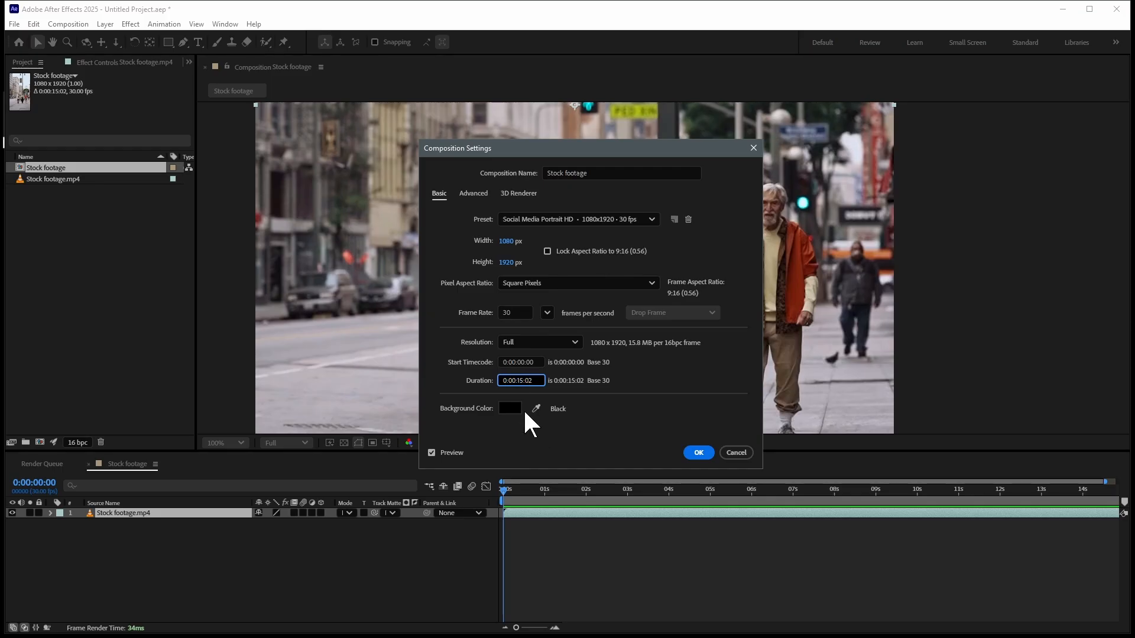
key(BackSpace)
text(3)
click(699, 454)
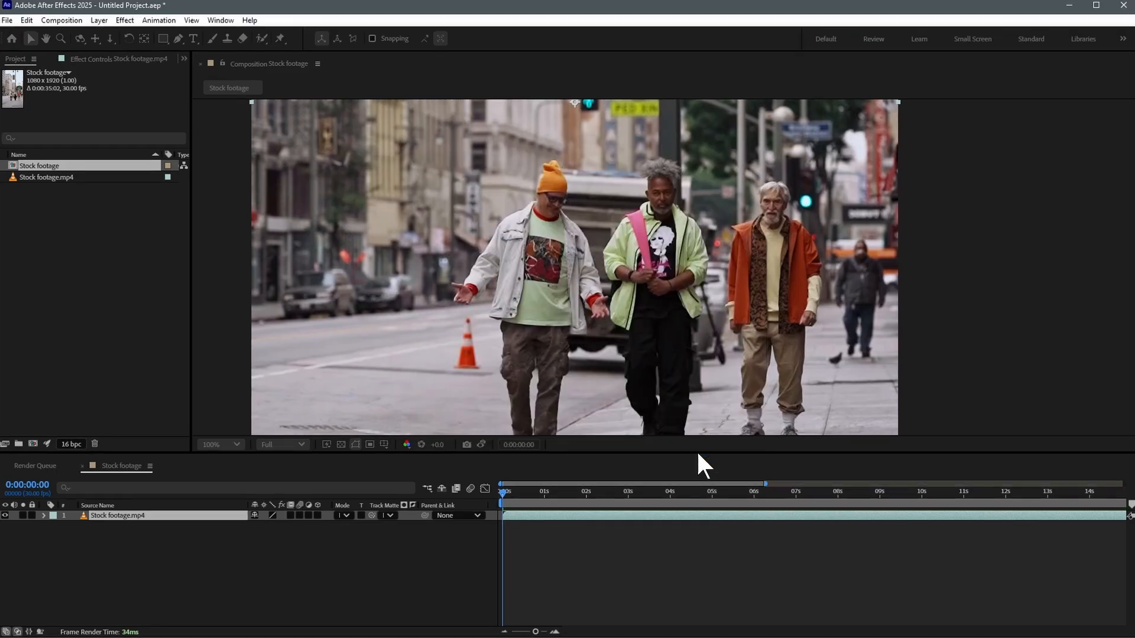
click(633, 548)
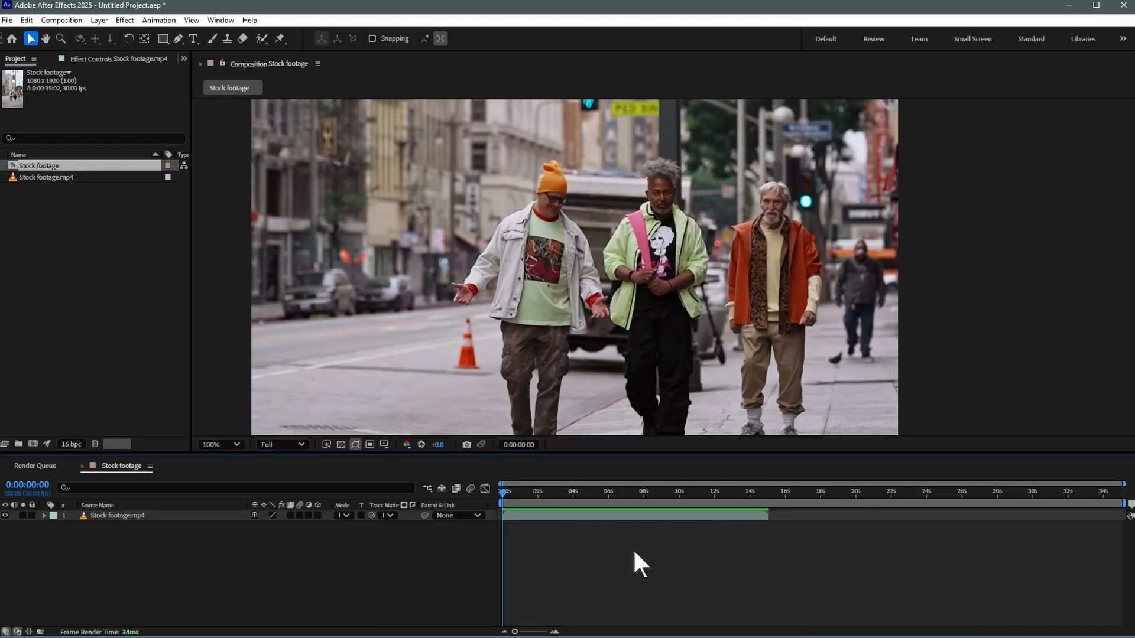
- Open the Stock footage.mp4 layer in its own viewer, widened and zoomed out to show the whole frame
double_click(630, 515)
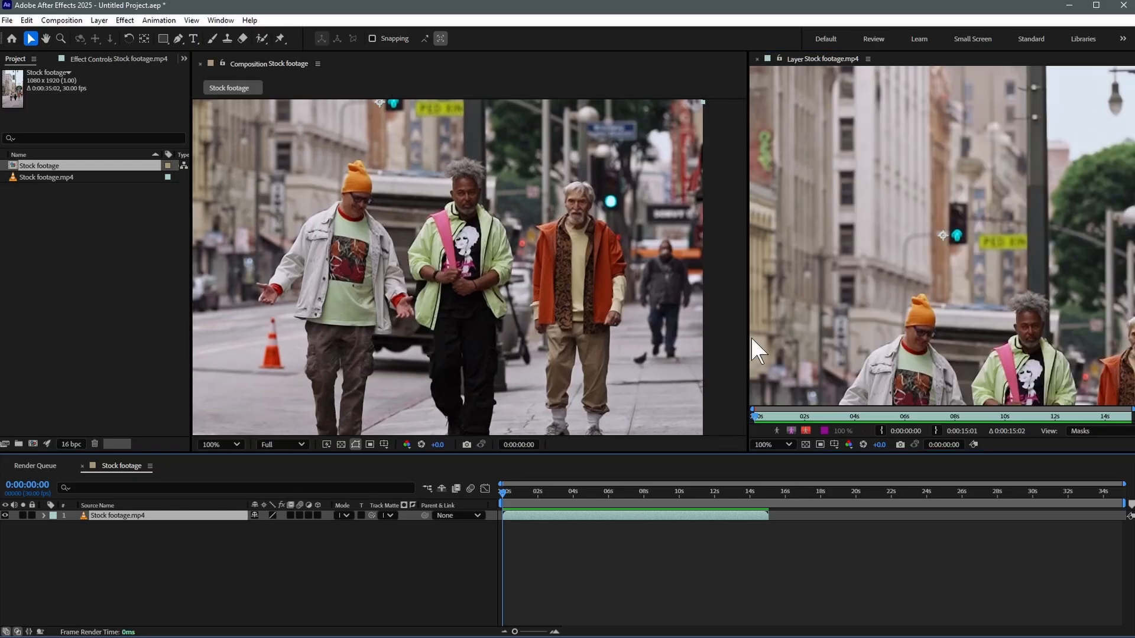
drag(746, 346, 410, 349)
scroll(638, 294, down, 2)
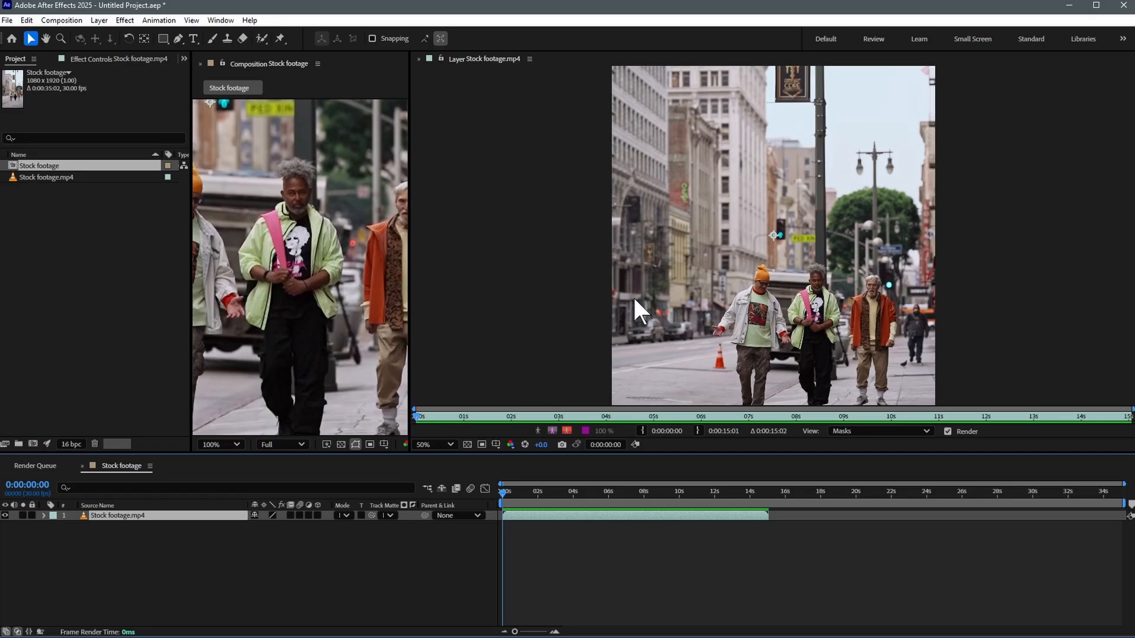
scroll(634, 299, down, 1)
mouse_move(739, 304)
mouse_down()
mouse_move(726, 287)
mouse_move(730, 297)
mouse_up()
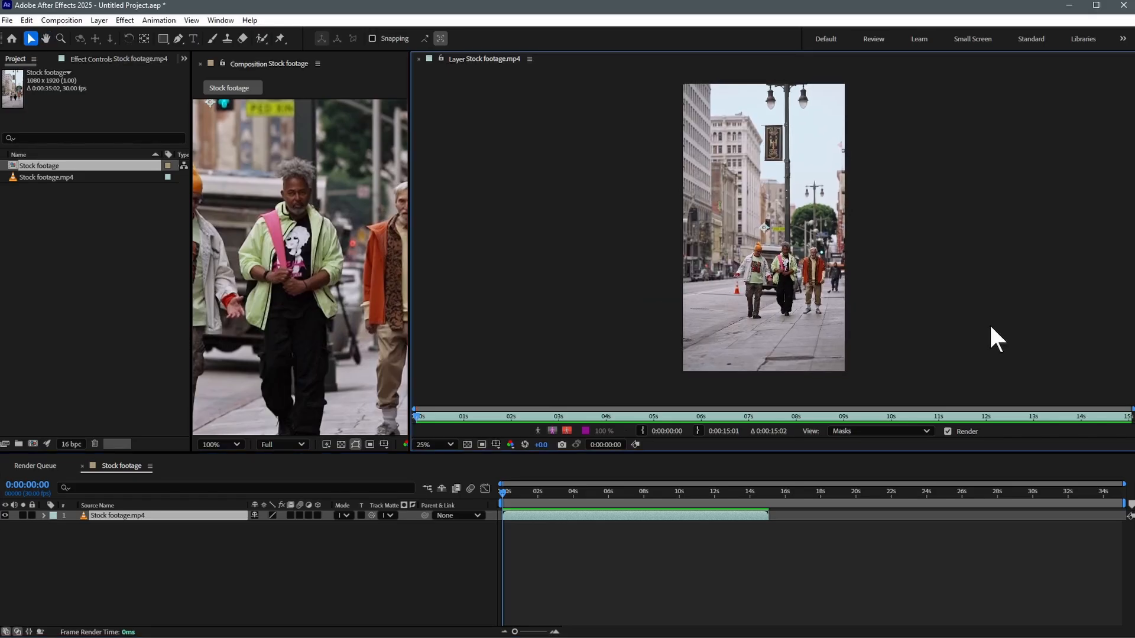
- Play the layer to find the freeze moment, set its out point at 0:00:11:17 and close the layer viewer
key(space)
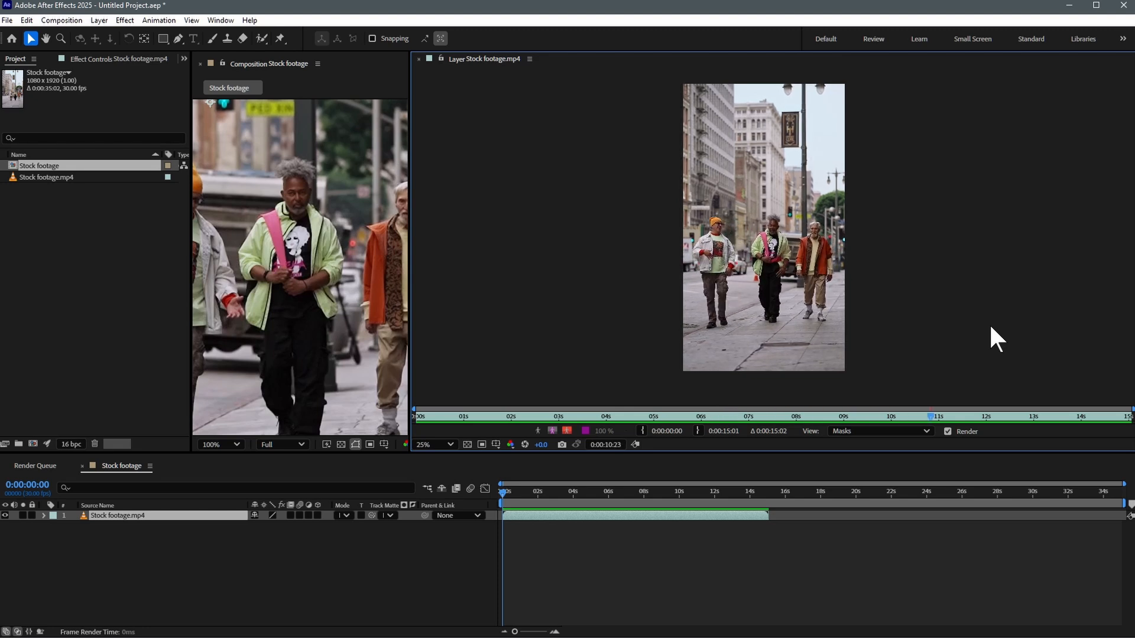
key(space)
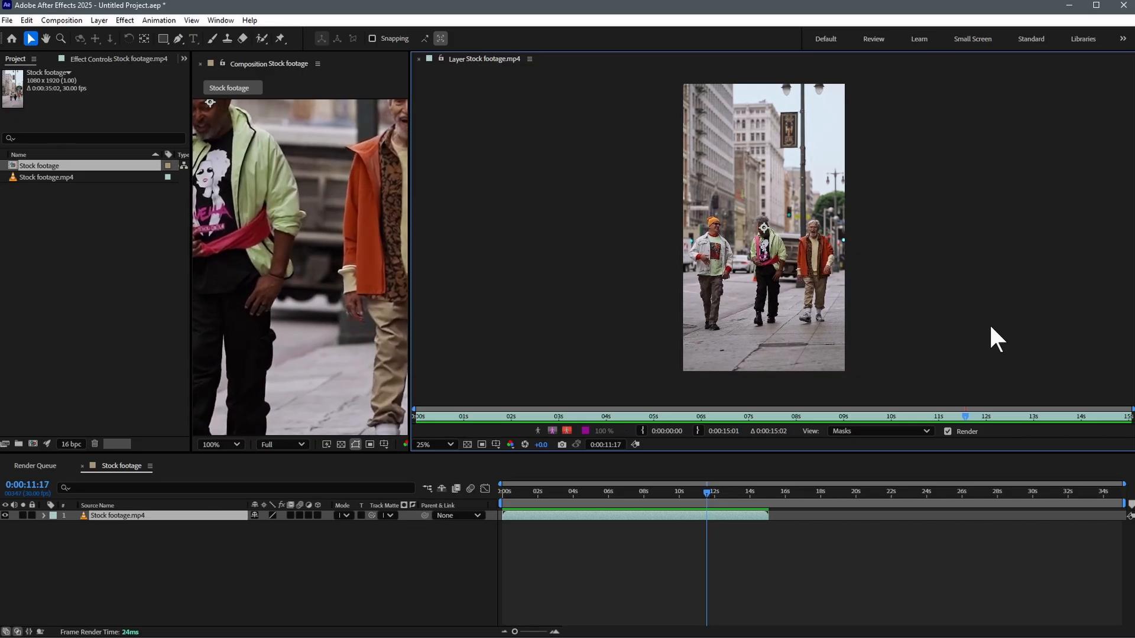
key(alt+bracketright)
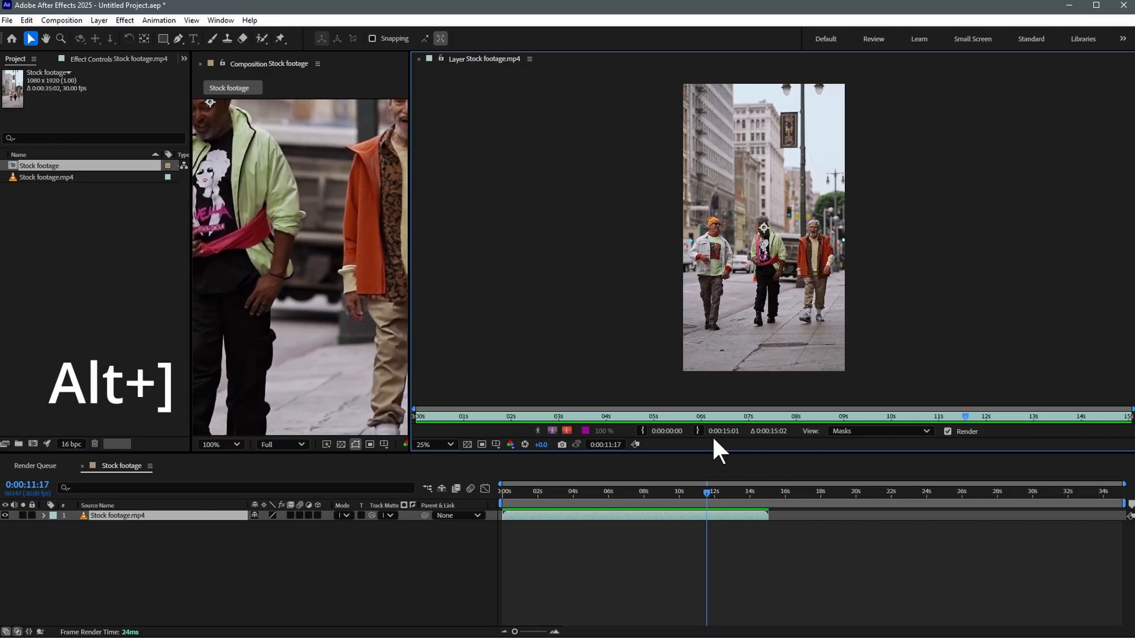
click(697, 431)
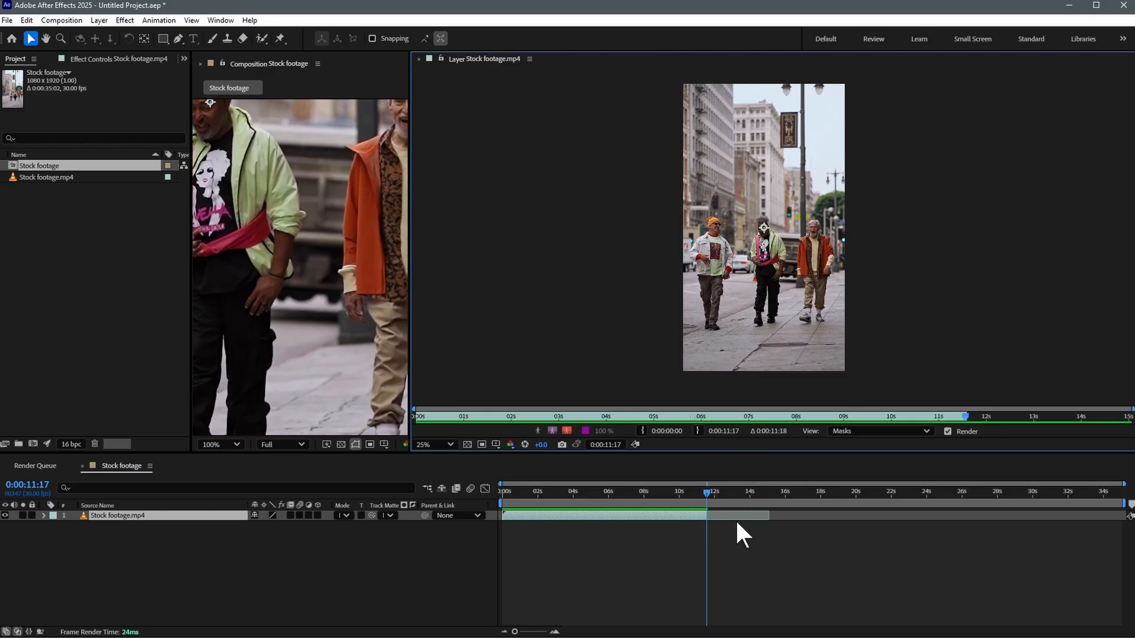
click(419, 59)
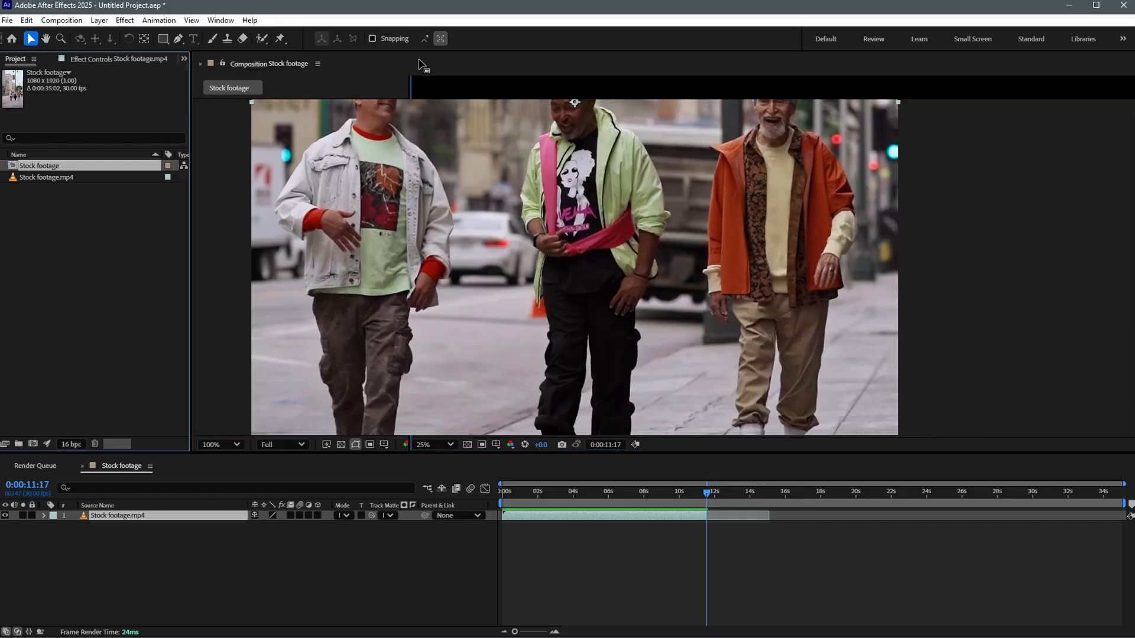
- Split the footage layer at 0:00:11:17 and remove the part after the split
scroll(680, 274, down, 2)
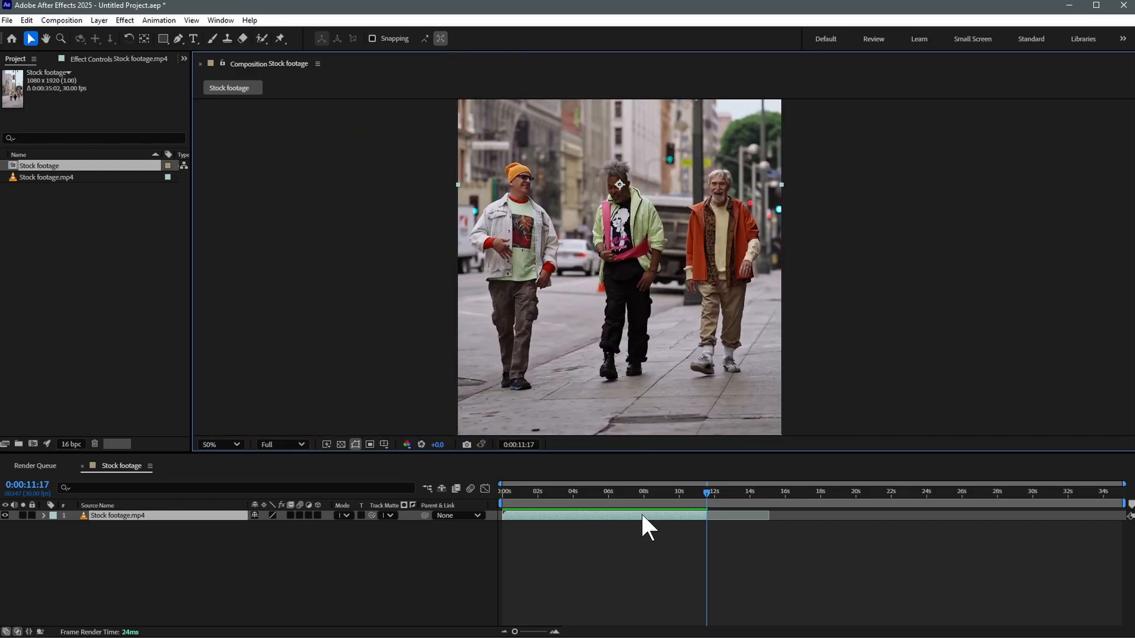
click(642, 542)
key(ctrl+shift+d)
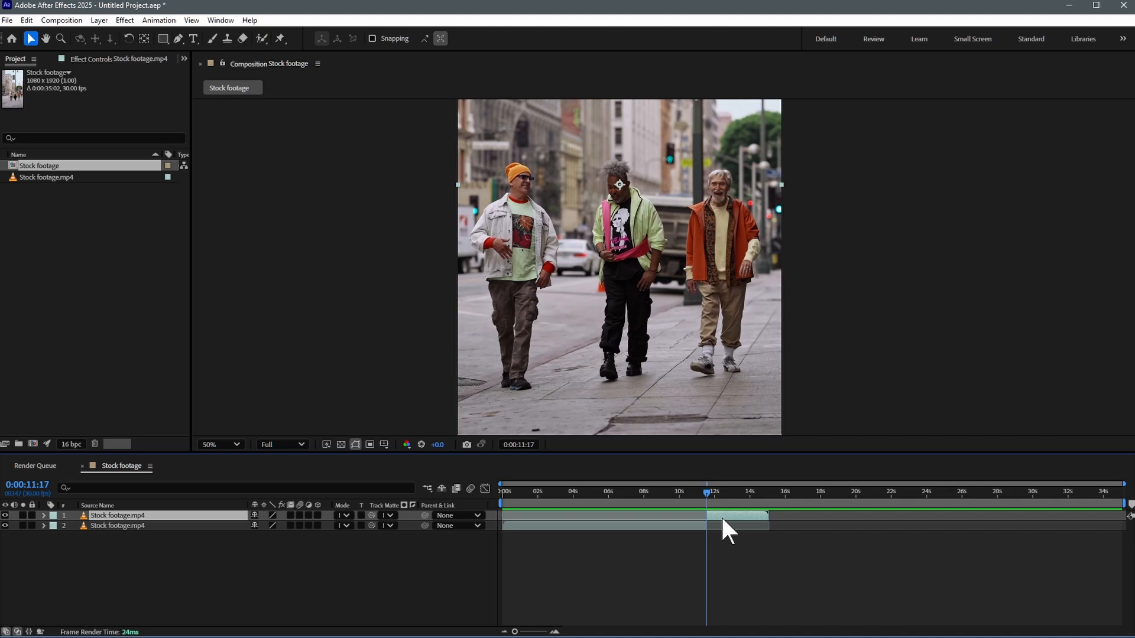
double_click(723, 516)
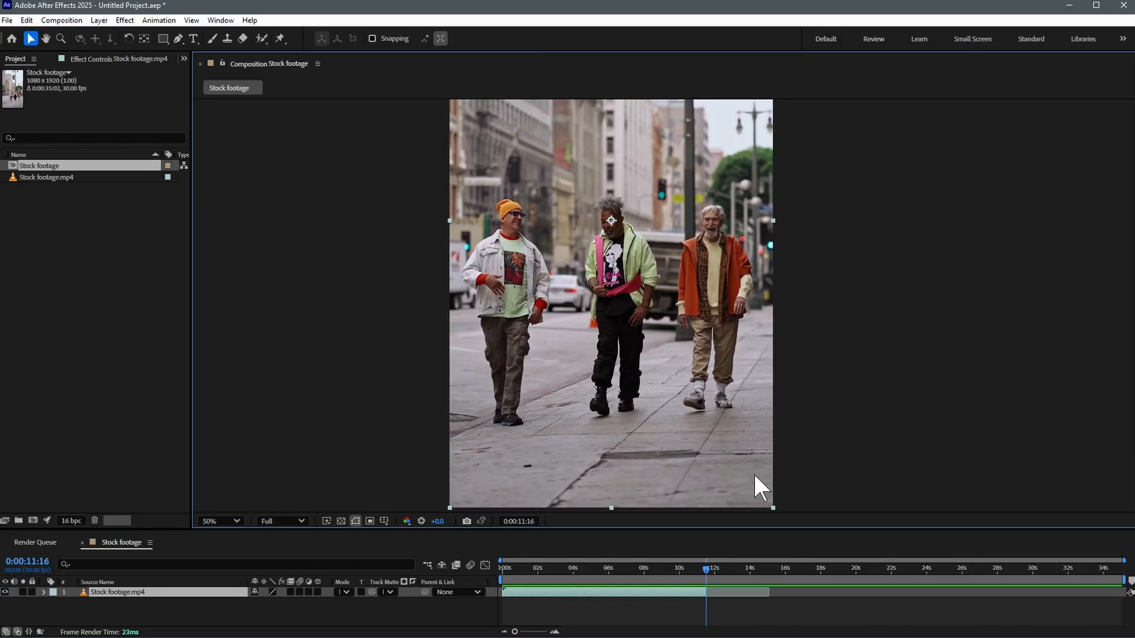
- Enable time remapping on the footage layer and add a Time Remap keyframe at 0:00:11:16
click(99, 20)
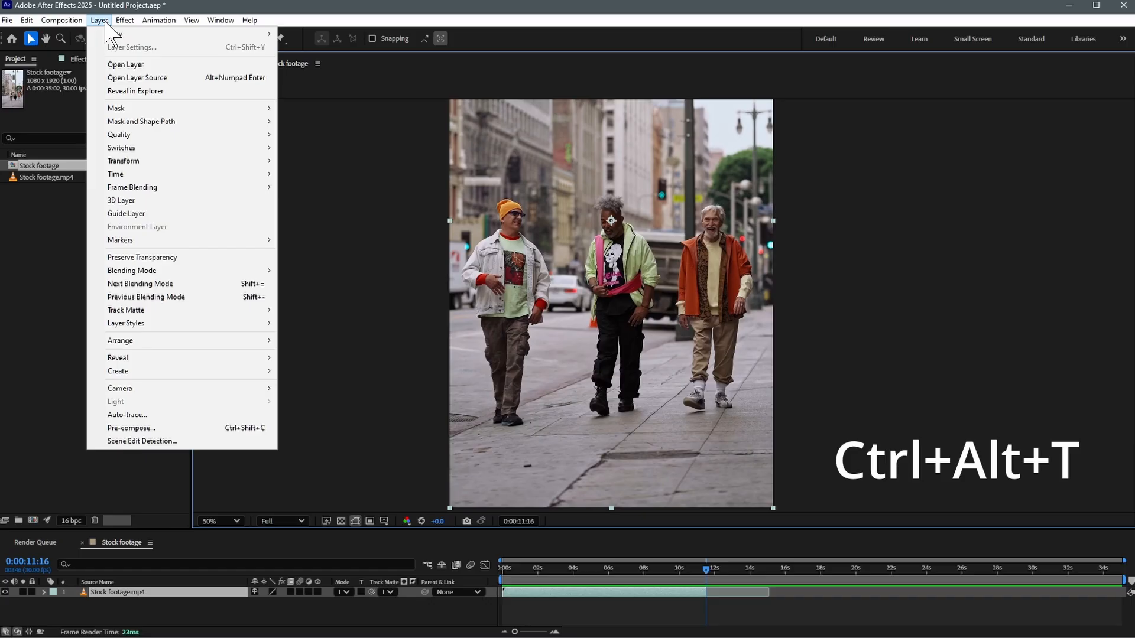
mouse_move(155, 176)
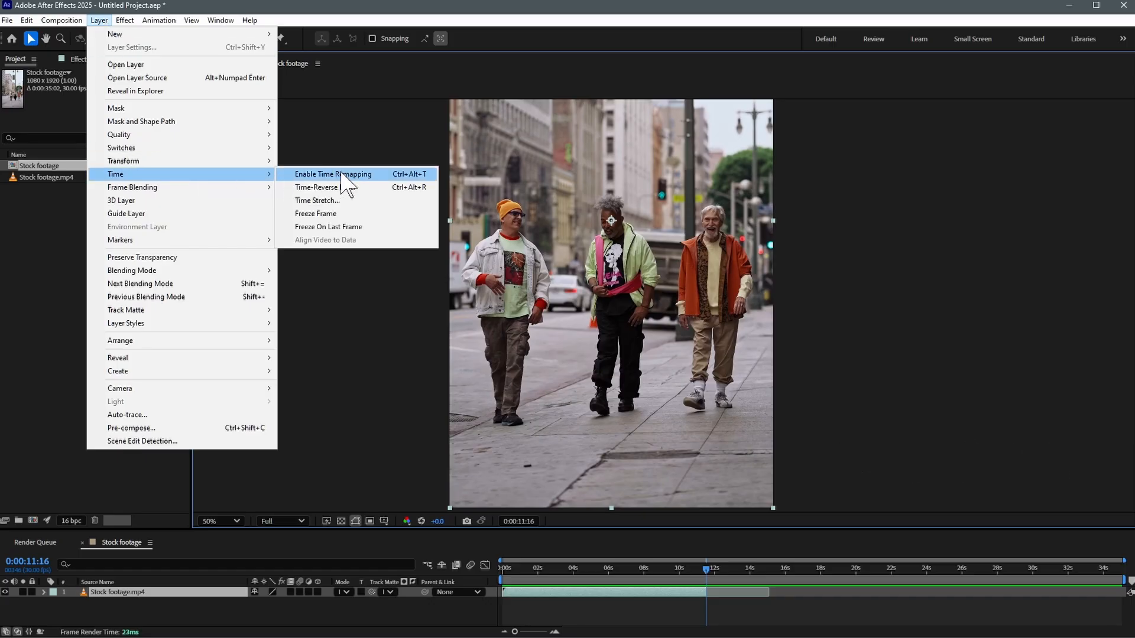
click(365, 175)
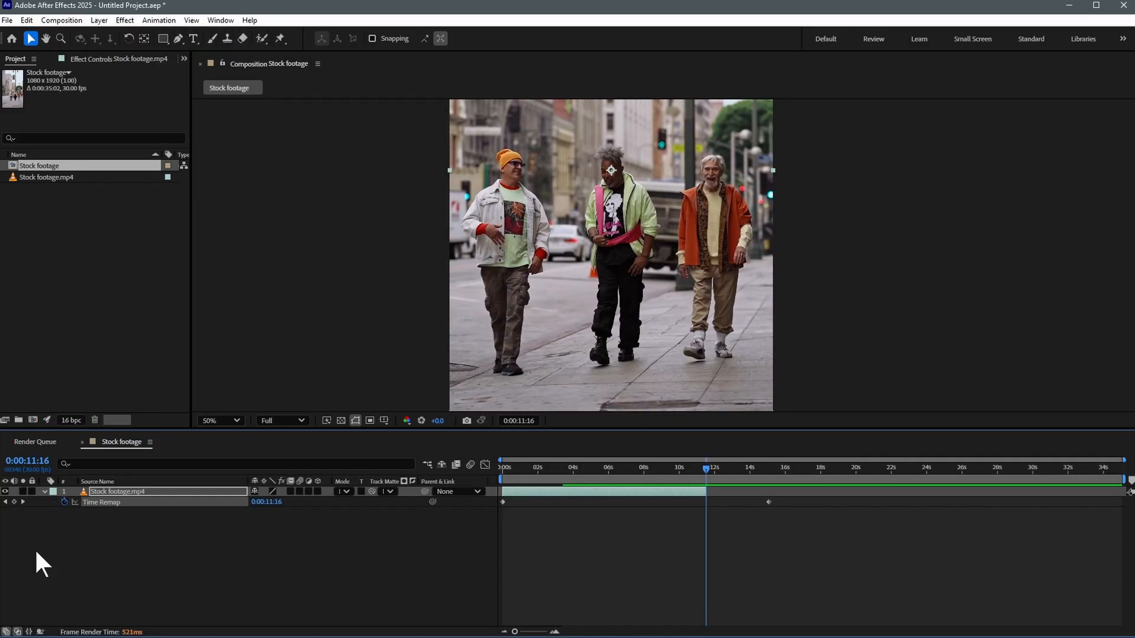
click(14, 502)
- Extend the footage layer's end to about 22 seconds and delete its last Time Remap keyframe
drag(705, 491, 901, 491)
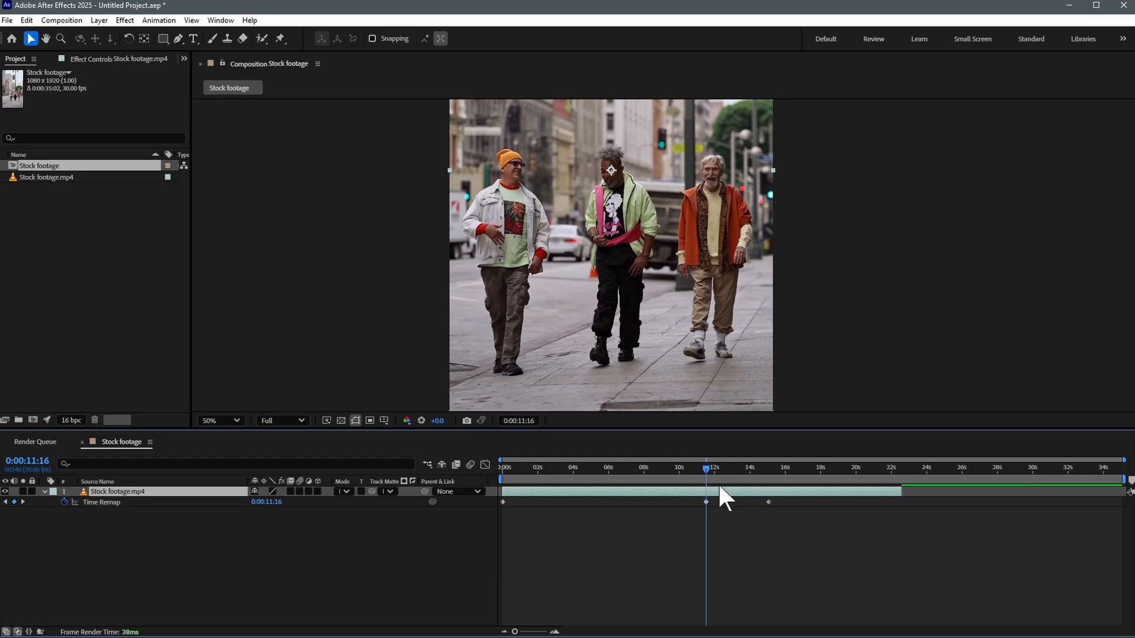
click(693, 469)
drag(694, 469, 729, 471)
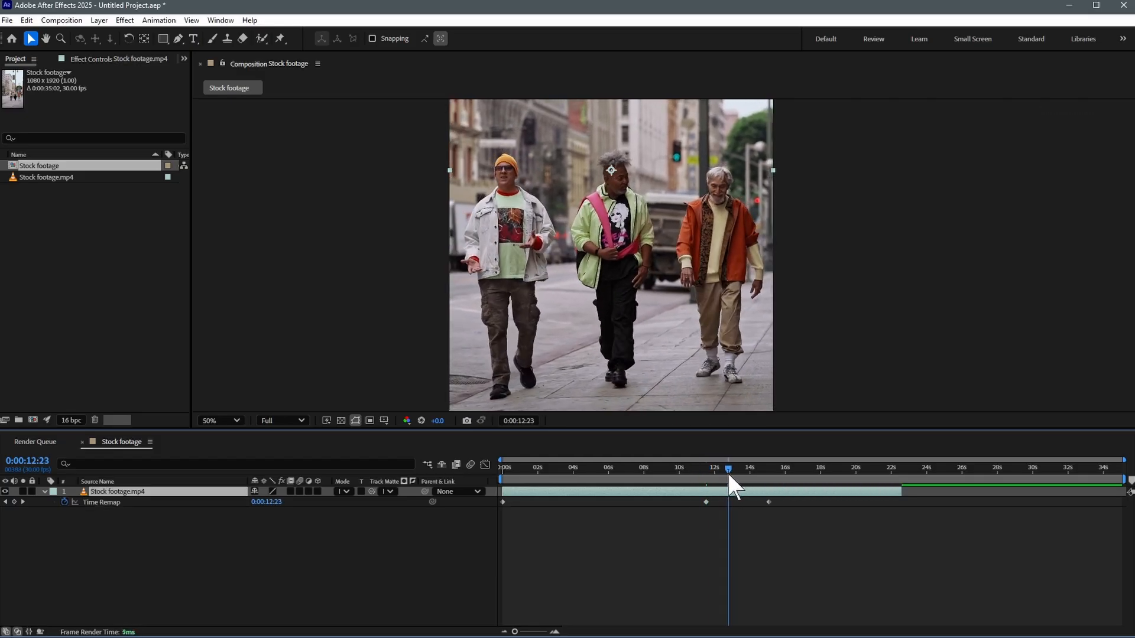
click(768, 503)
key(Delete)
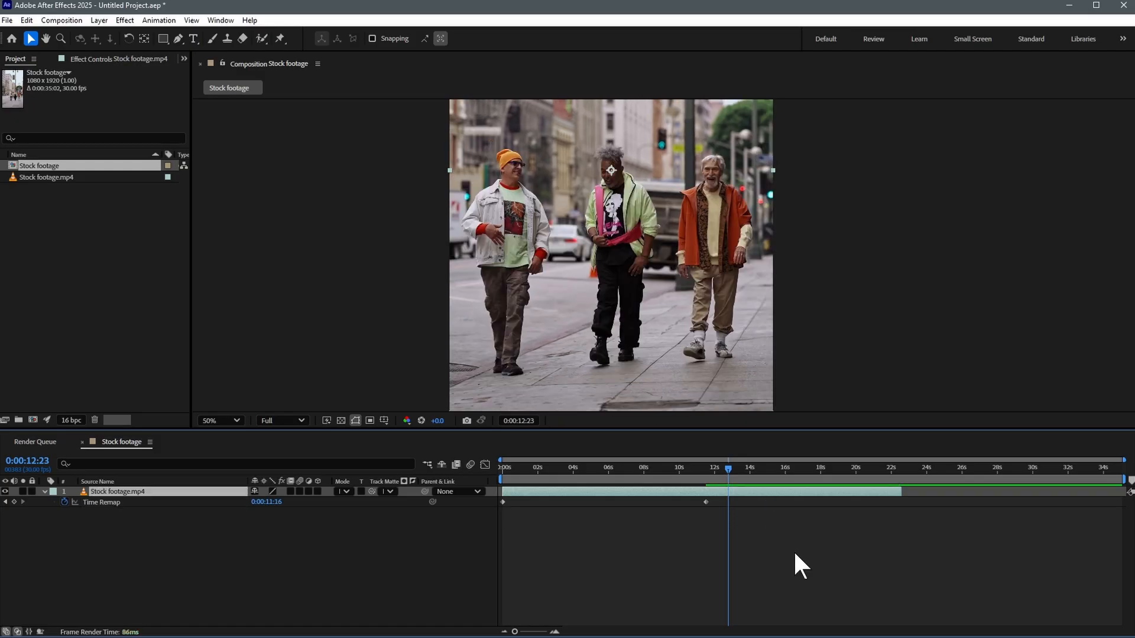
- Preview the composition from the start to check the freeze at the last Time Remap keyframe
click(681, 470)
key(Home)
key(space)
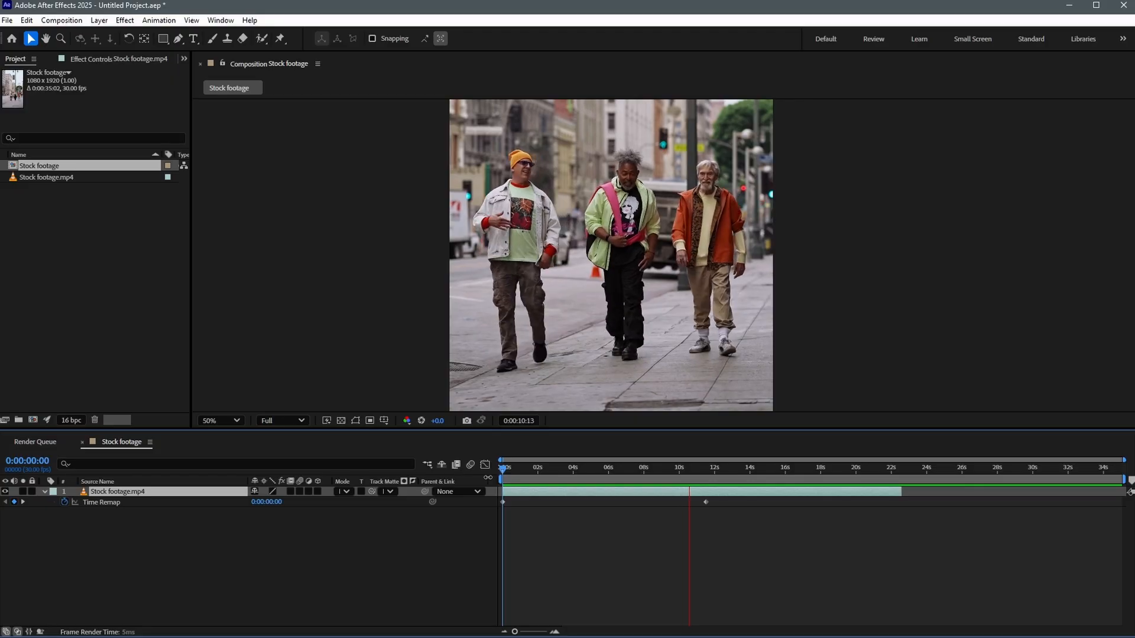
- Split the footage layer at 0:00:13:25 and delete the part after the split
click(747, 468)
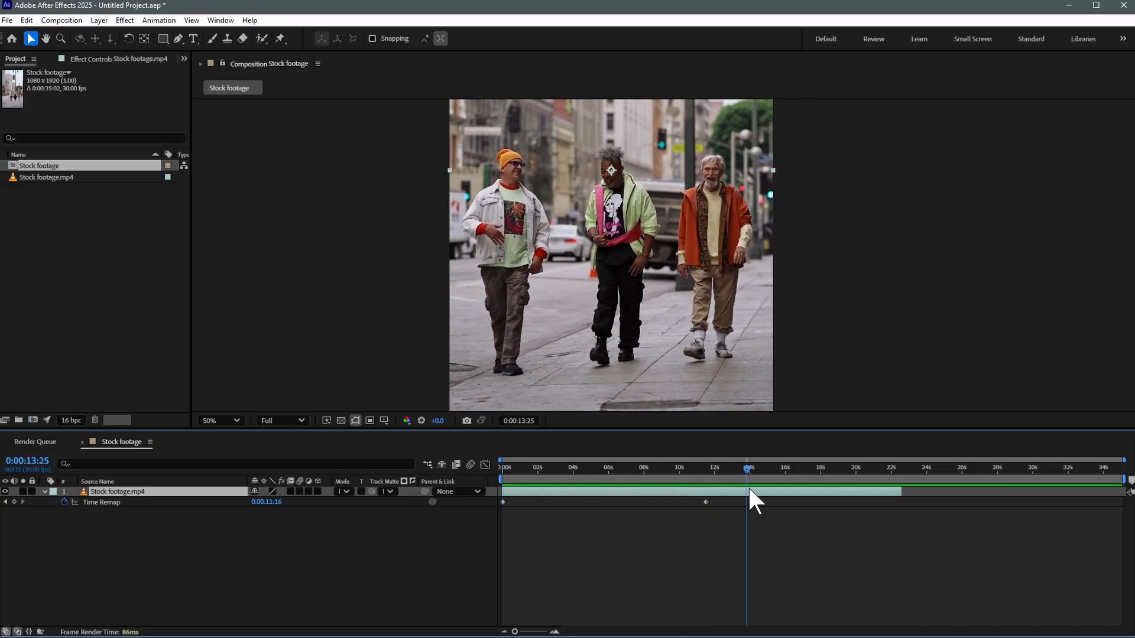
key(ctrl+shift+d)
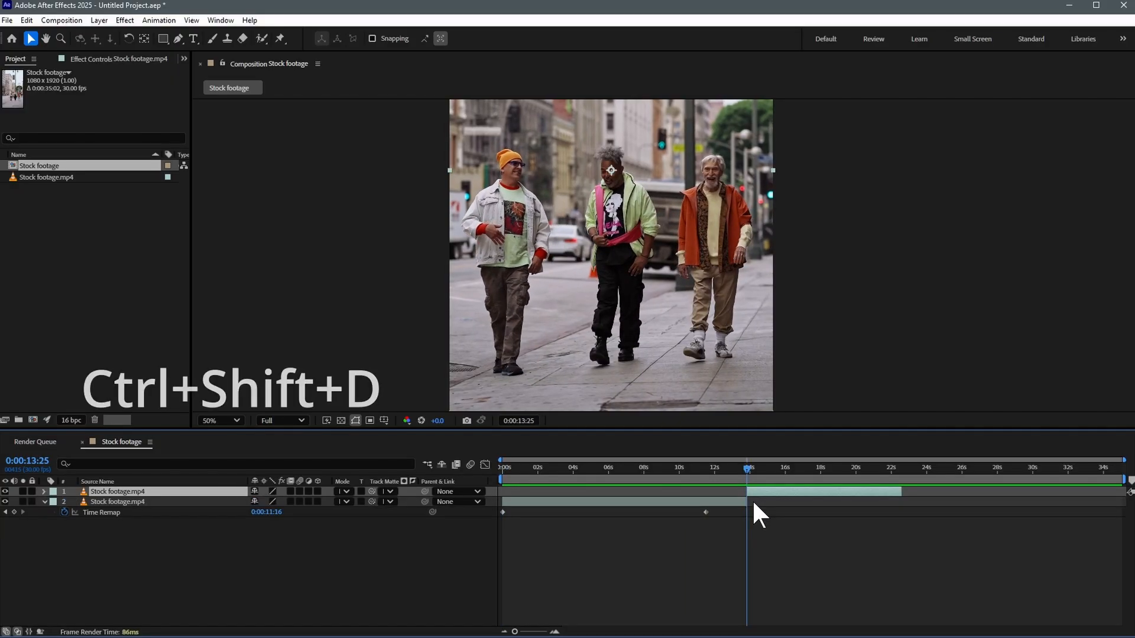
key(Delete)
key(Page_Up)
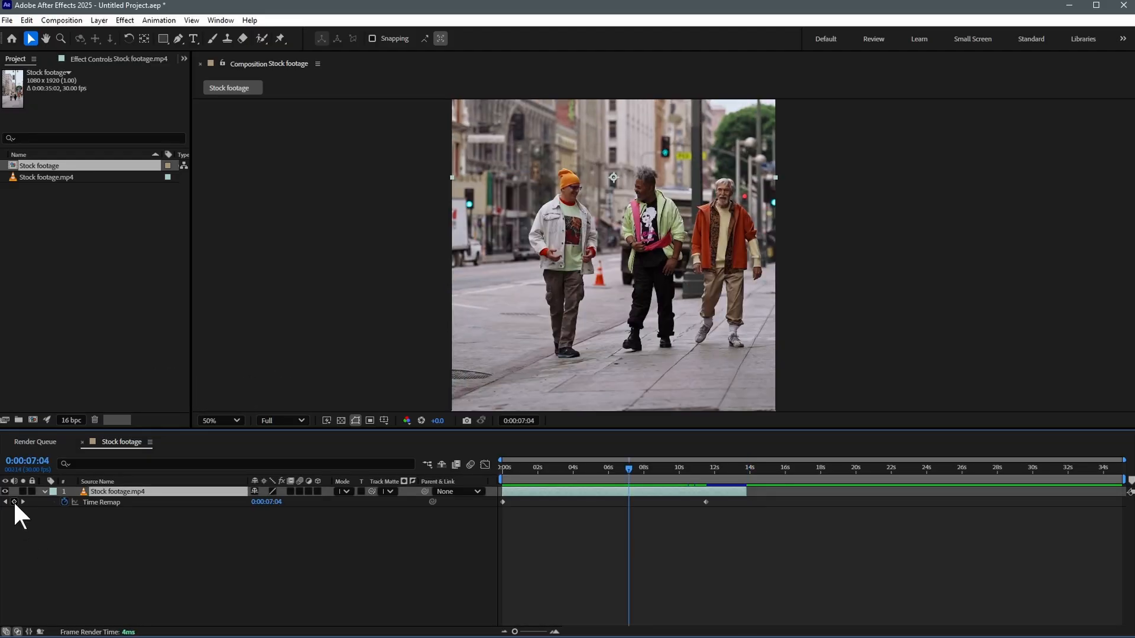
- Add Time Remap keyframes at about 3 seconds and at 0:00:10:03, and move the 0:00:10:03 keyframe to just before 4 seconds
click(14, 502)
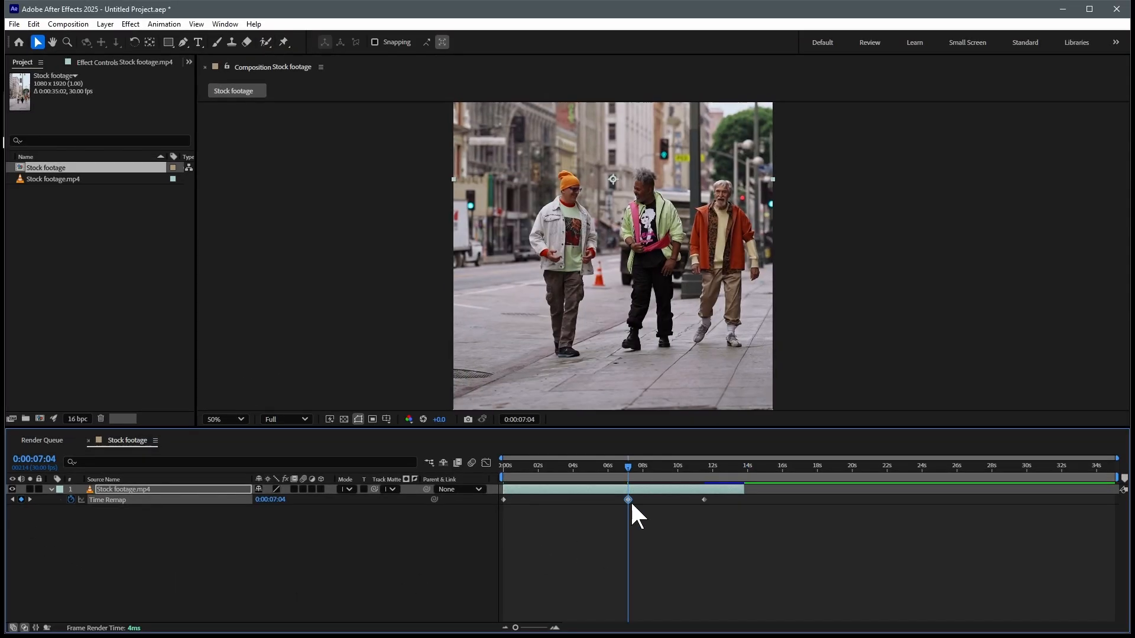
drag(525, 469, 557, 468)
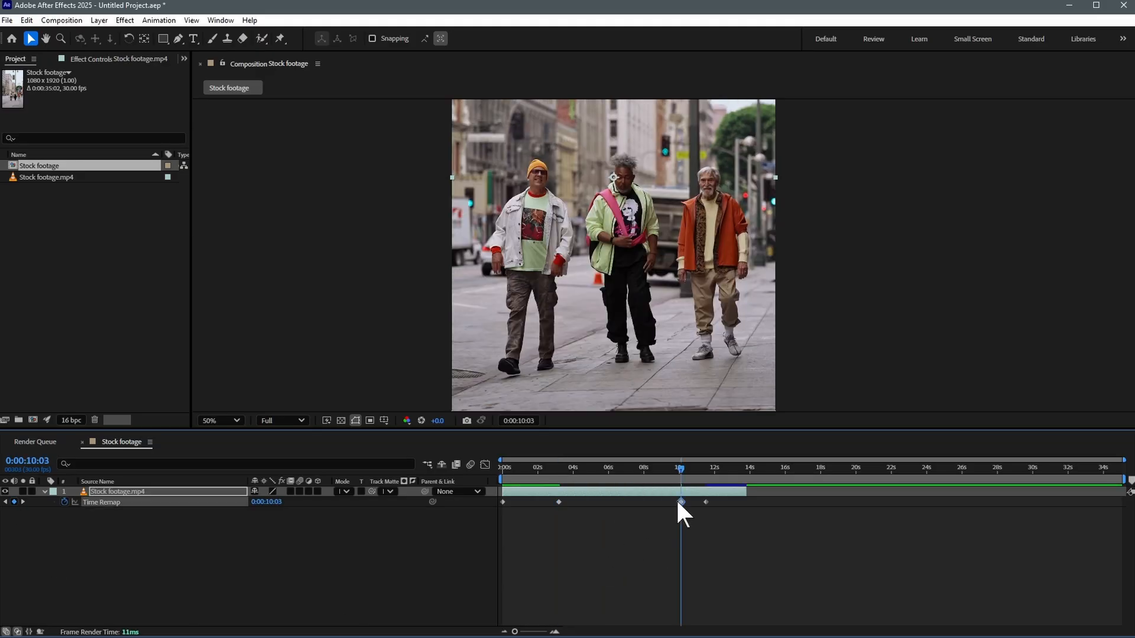
drag(681, 502, 566, 523)
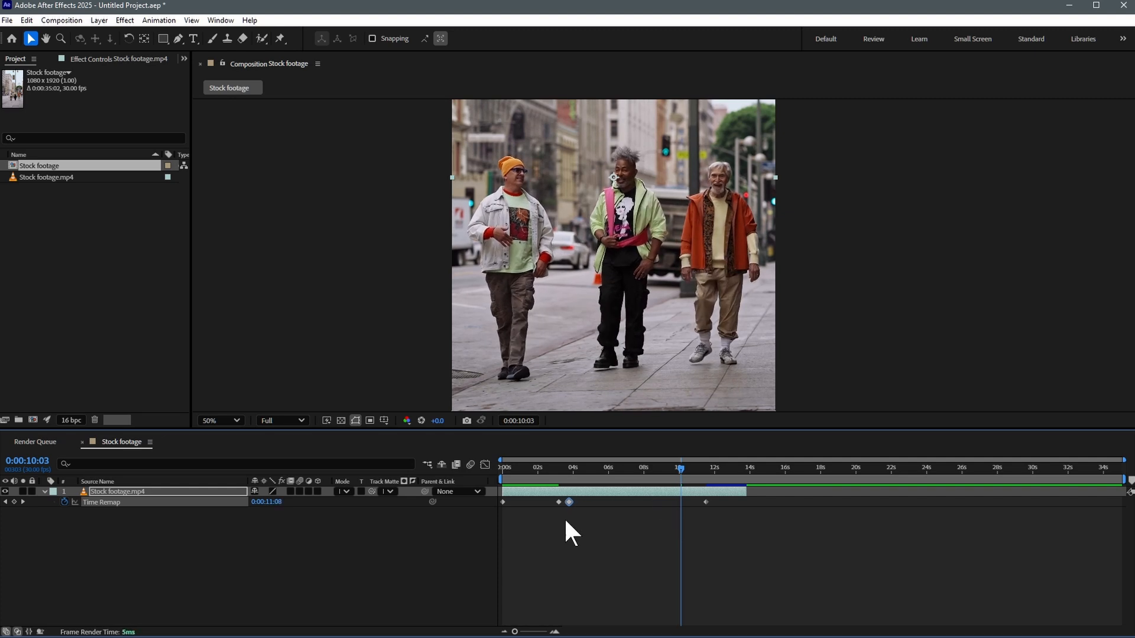
- Preview the composition from the start to check the playback speed between the Time Remap keyframes
click(499, 470)
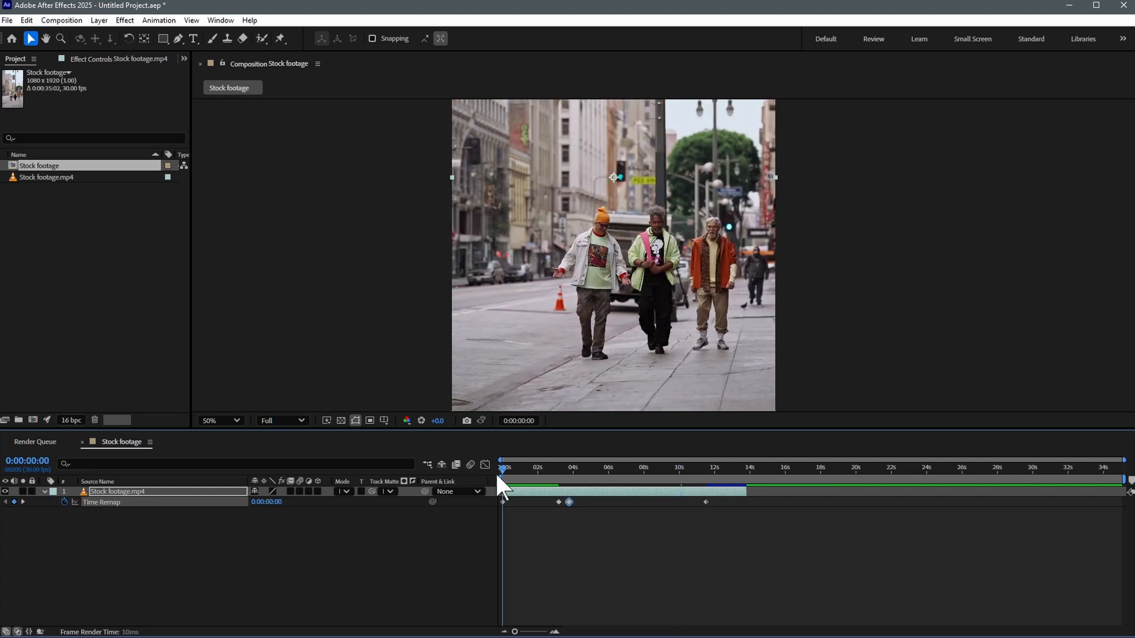
key(space)
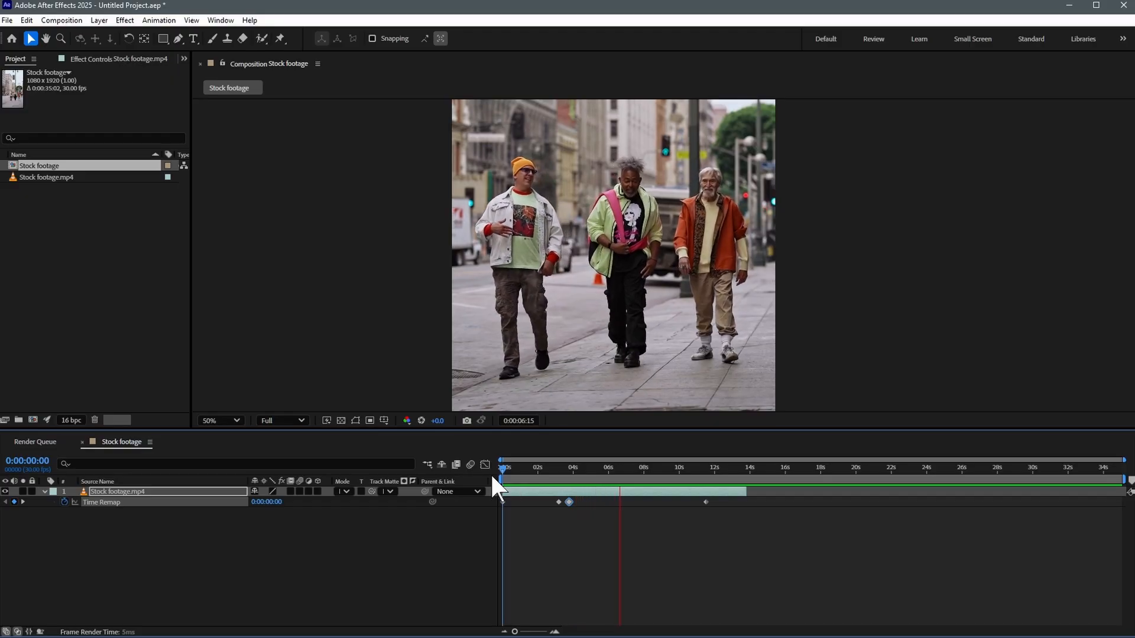
key(space)
- Move the last Time Remap keyframe to about 6 seconds and preview the composition from the start
drag(706, 502, 611, 506)
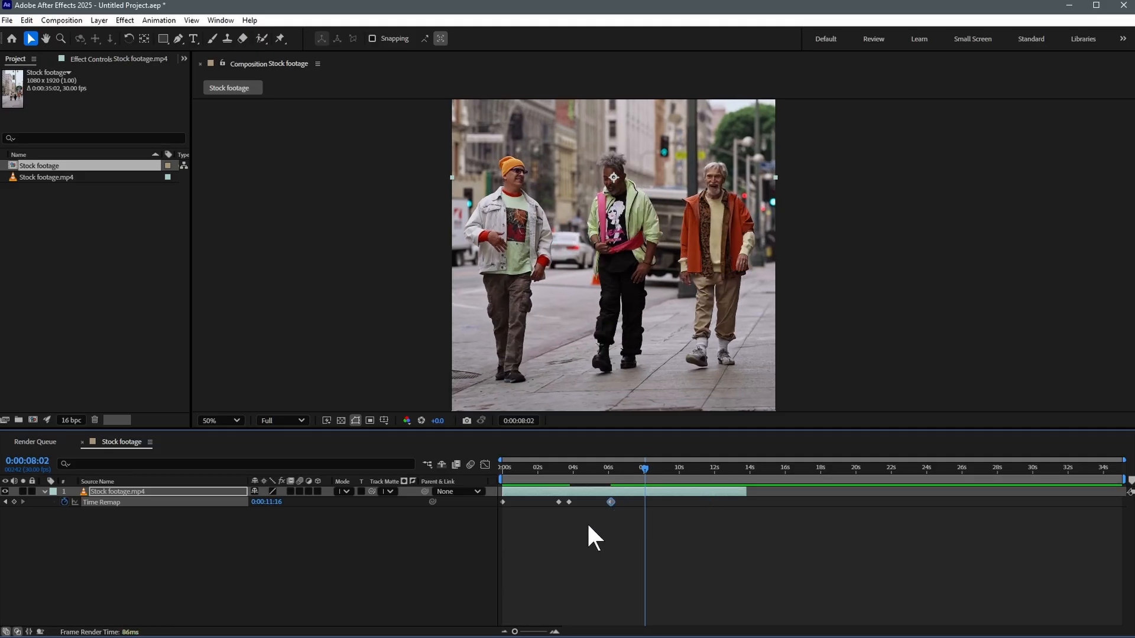
key(Home)
key(space)
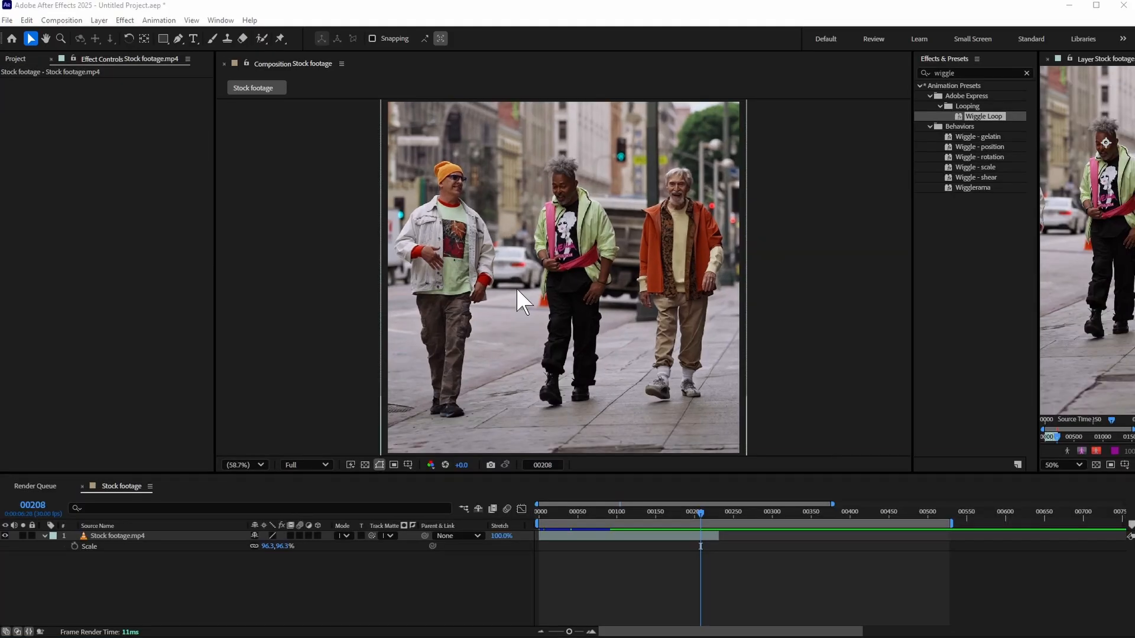
- Add Image (1).jpg to Image (4).jpg above the footage layer and start them at frame 232, where the footage ends
click(22, 63)
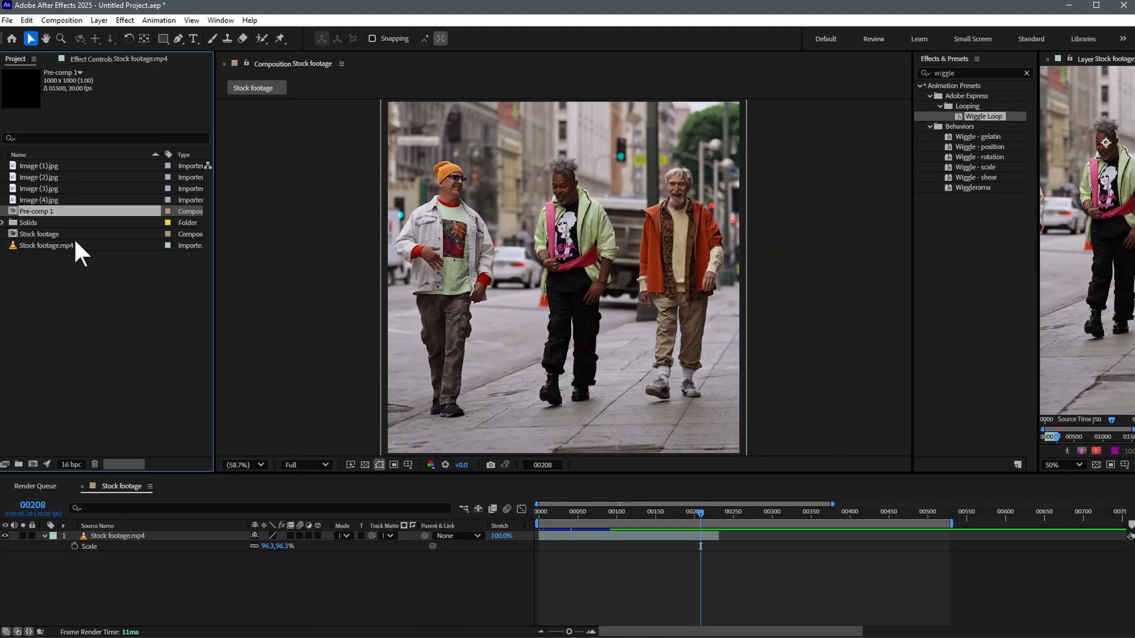
shift+click(45, 199)
drag(49, 200, 165, 534)
drag(567, 530, 719, 532)
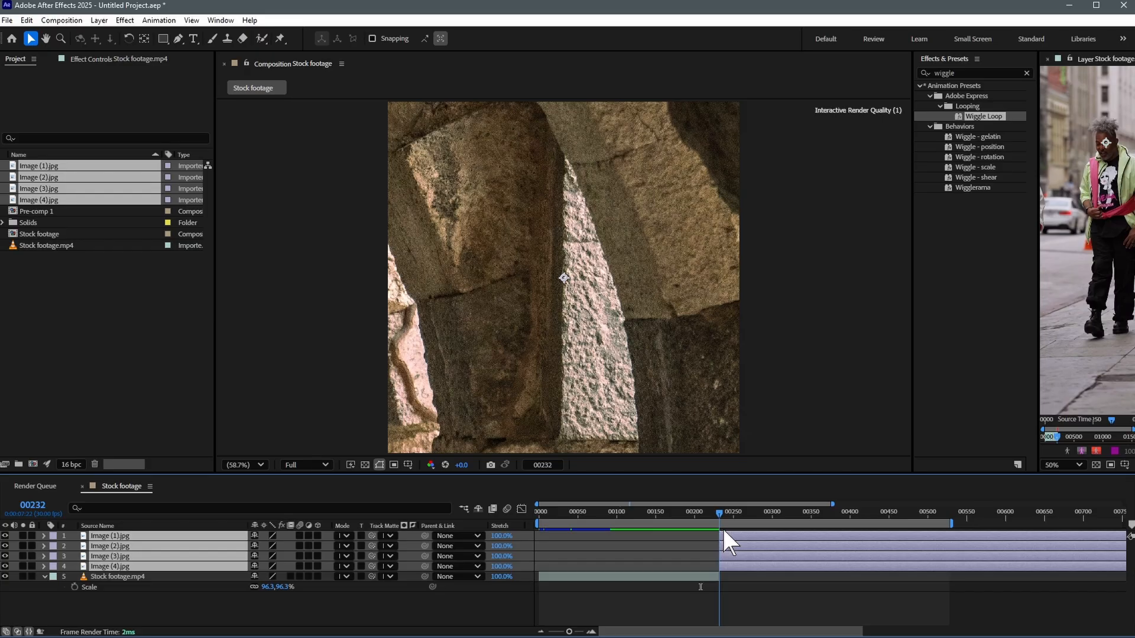
- Split the four image layers 65 frames after their start, at frame 297, and delete the parts after the split
key(alt+shift+j)
text(+6)
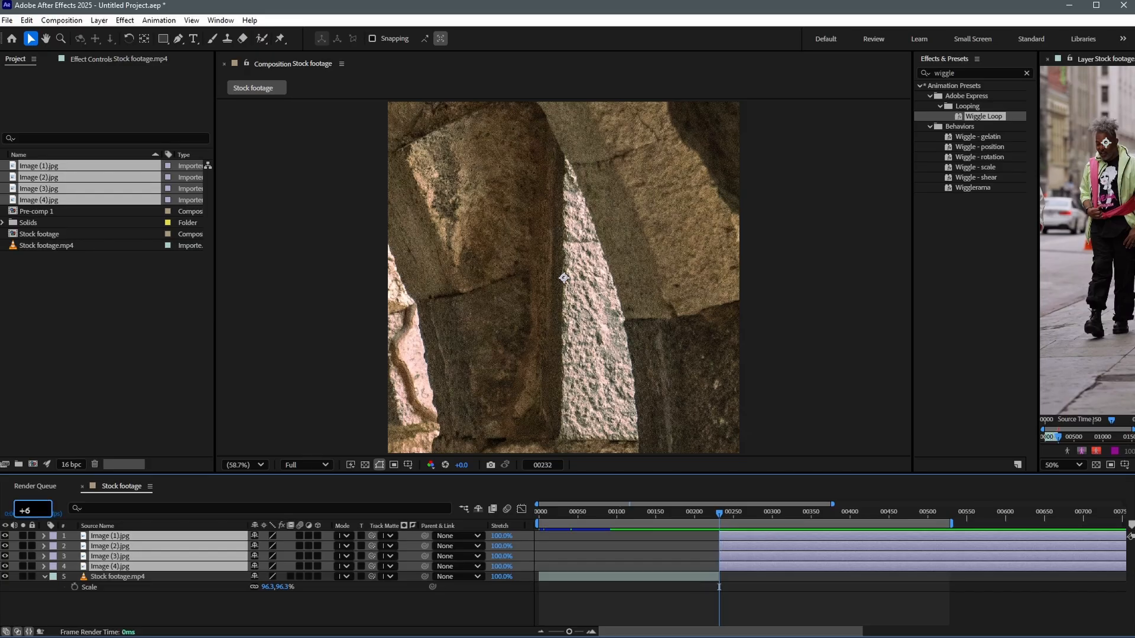
text(5)
key(Return)
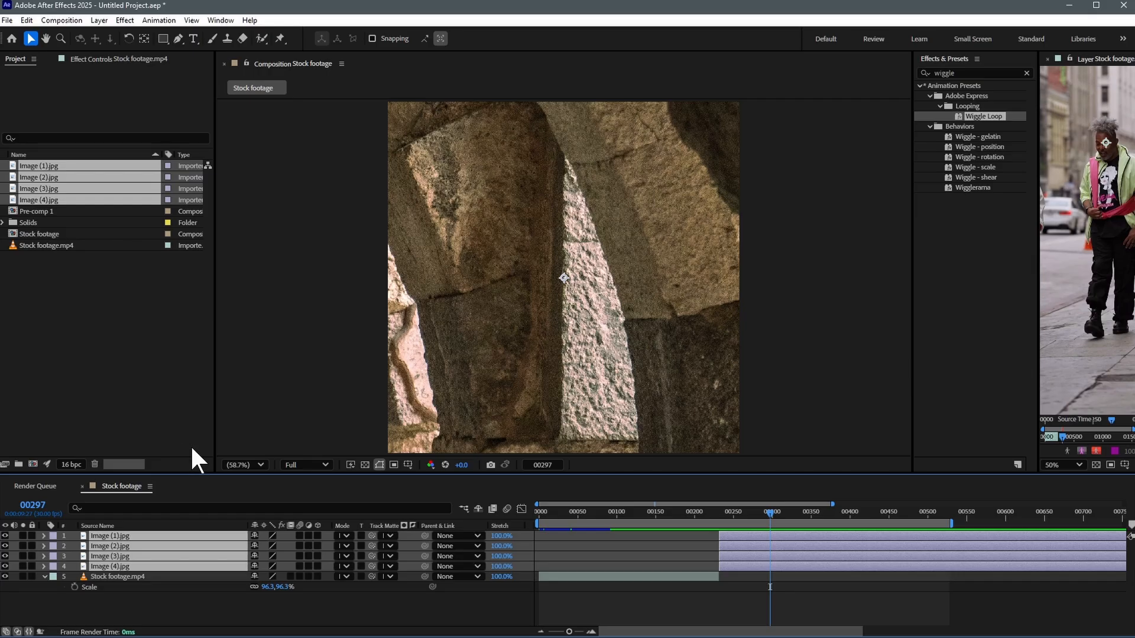
key(ctrl+shift+d)
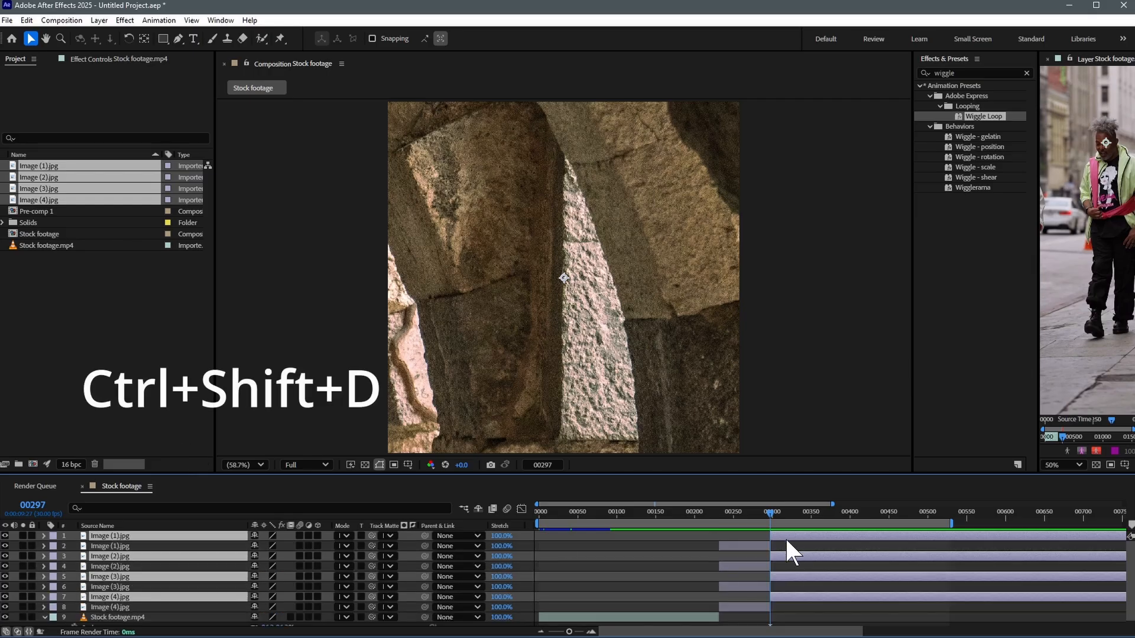
key(Delete)
- Sequence the four image layers with a 14-frame overlap and the Dissolve Front Layer transition, and scrub through the result
click(733, 536)
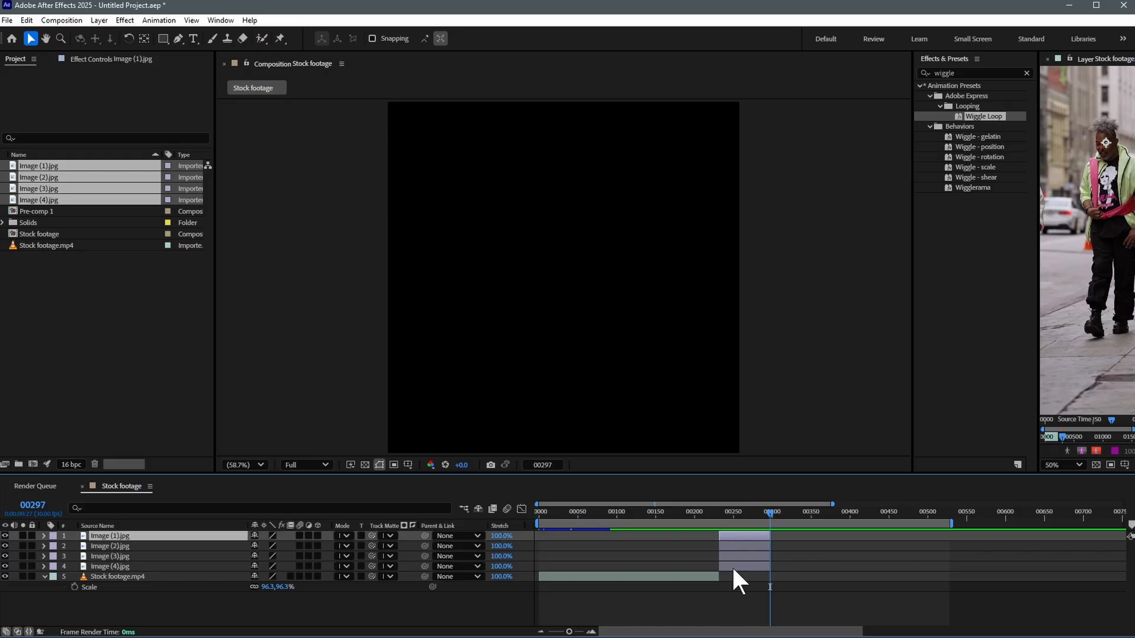
shift+click(733, 564)
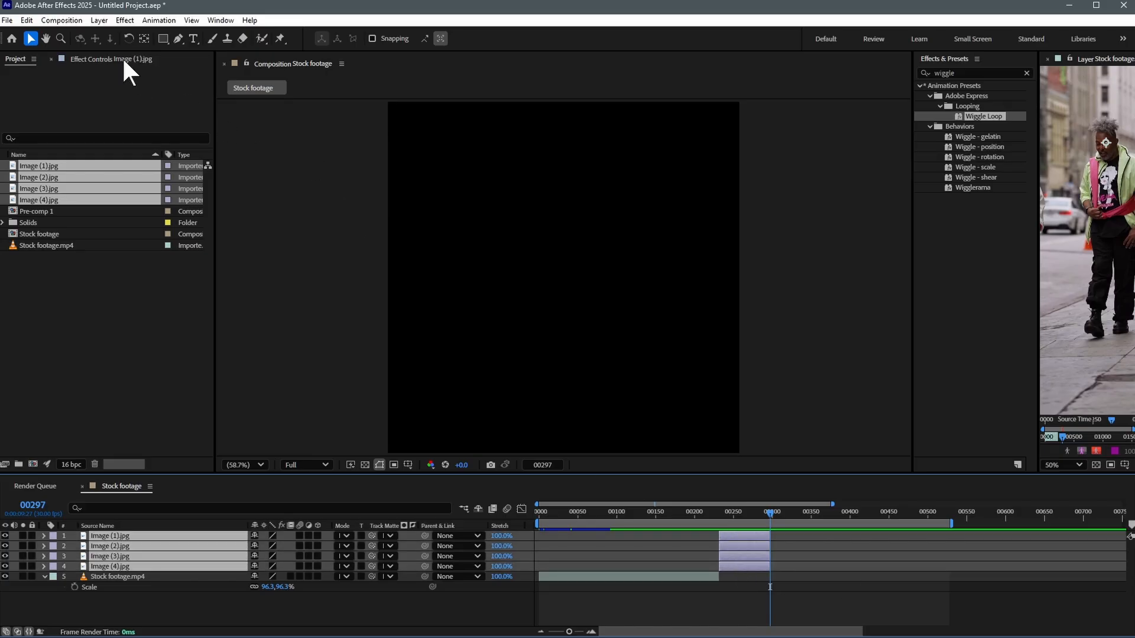
click(158, 21)
mouse_move(191, 146)
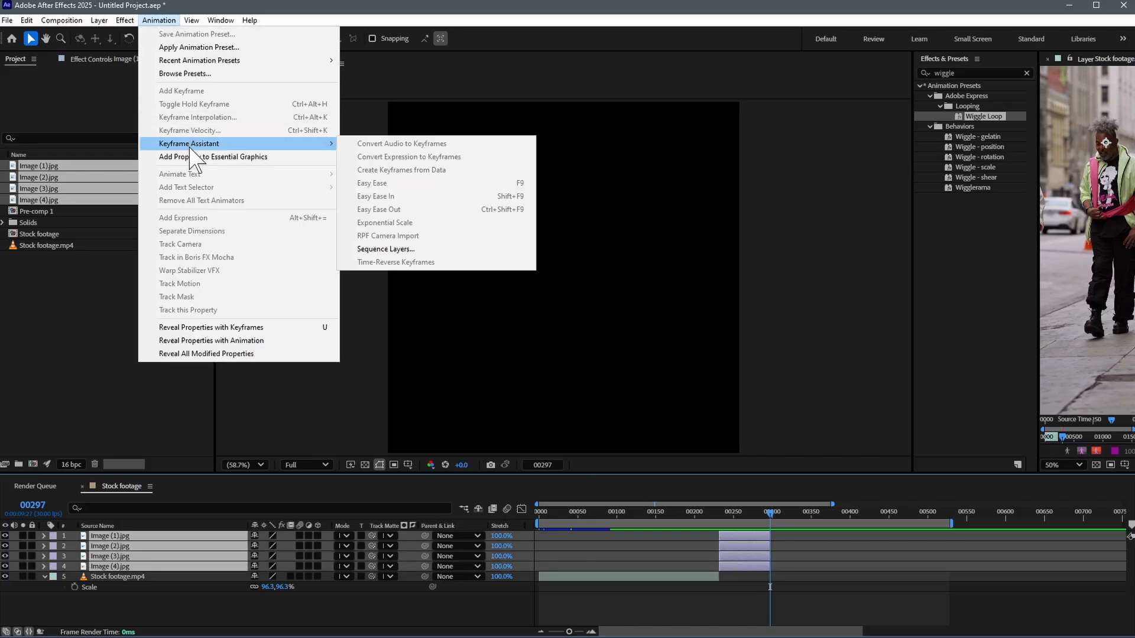
click(378, 249)
click(335, 242)
key(BackSpace)
key(BackSpace)
key(BackSpace)
key(BackSpace)
key(BackSpace)
text(14)
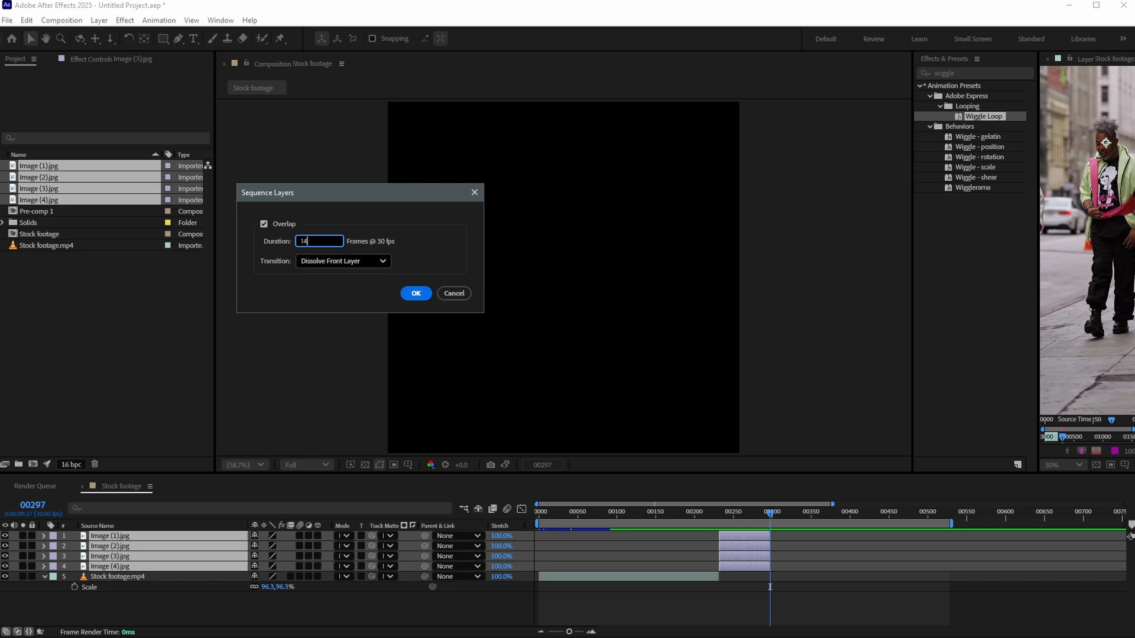
click(417, 293)
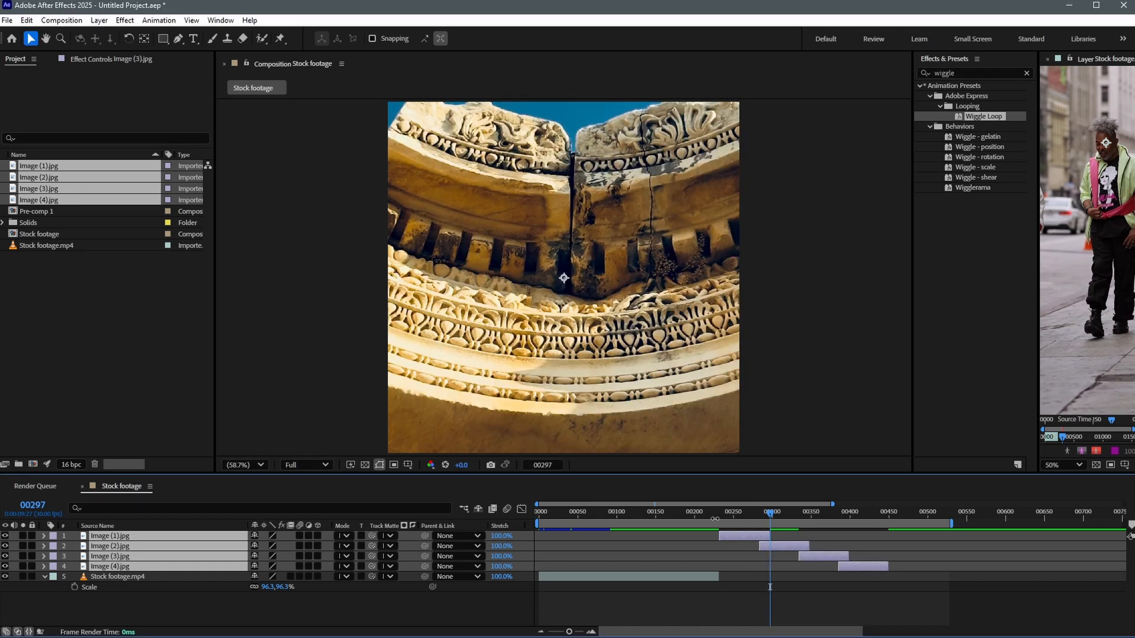
drag(711, 511, 885, 516)
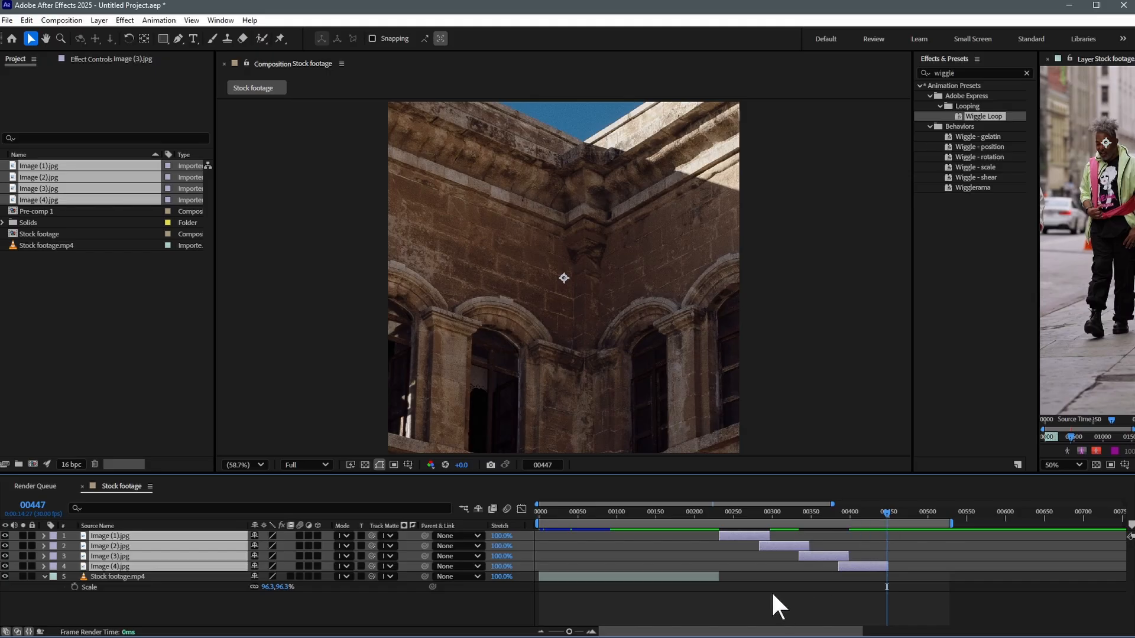
- Create a null object in the Stock footage composition, viewed at 25% magnification
key(comma)
key(comma)
key(comma)
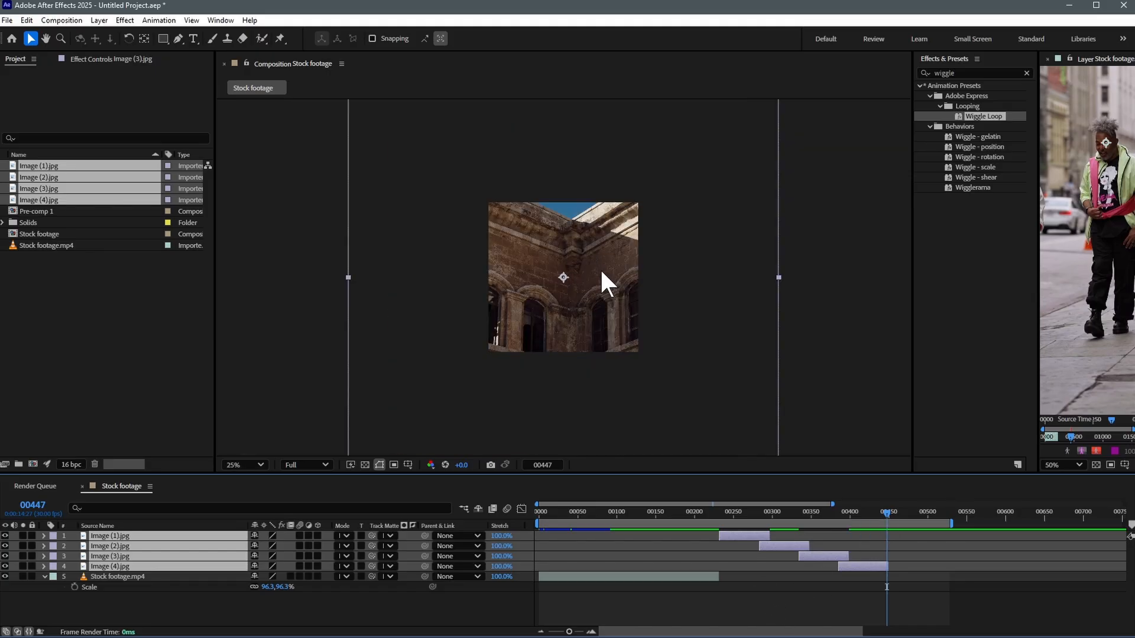
right_click(726, 598)
mouse_move(771, 455)
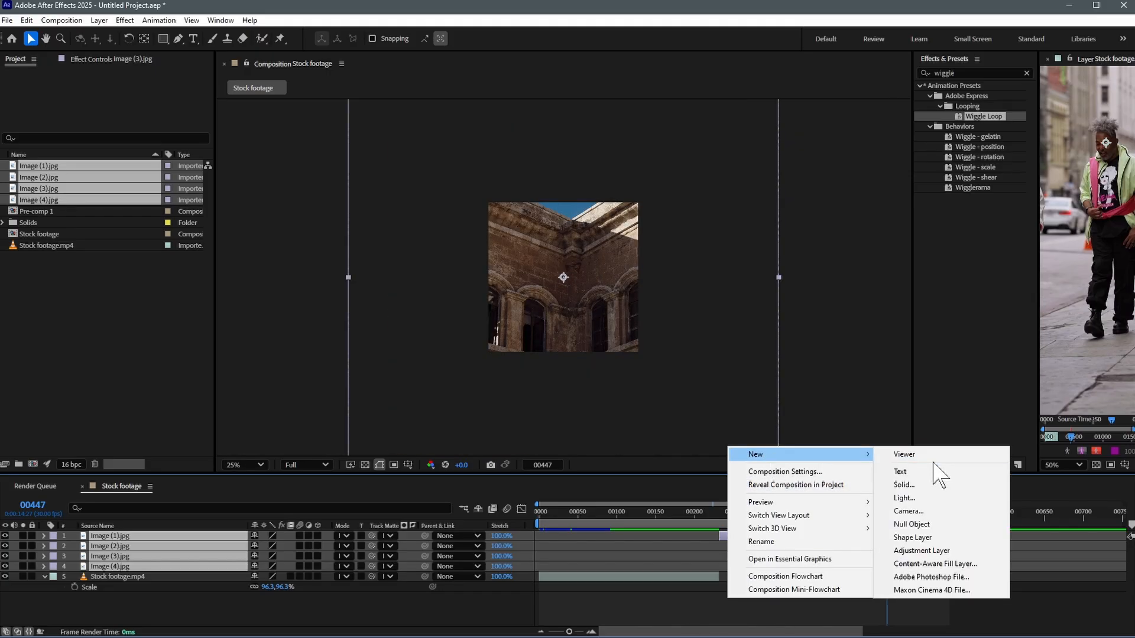
click(933, 524)
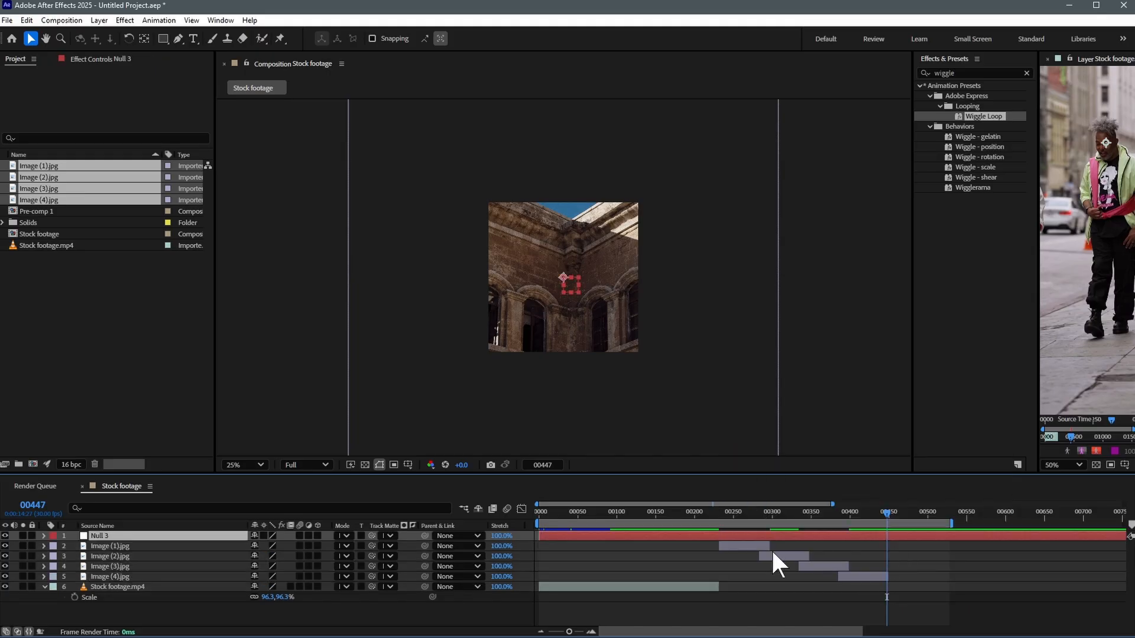
- Trim the null layer to the span of the image sequence, from frame 232 to frame 449
click(719, 512)
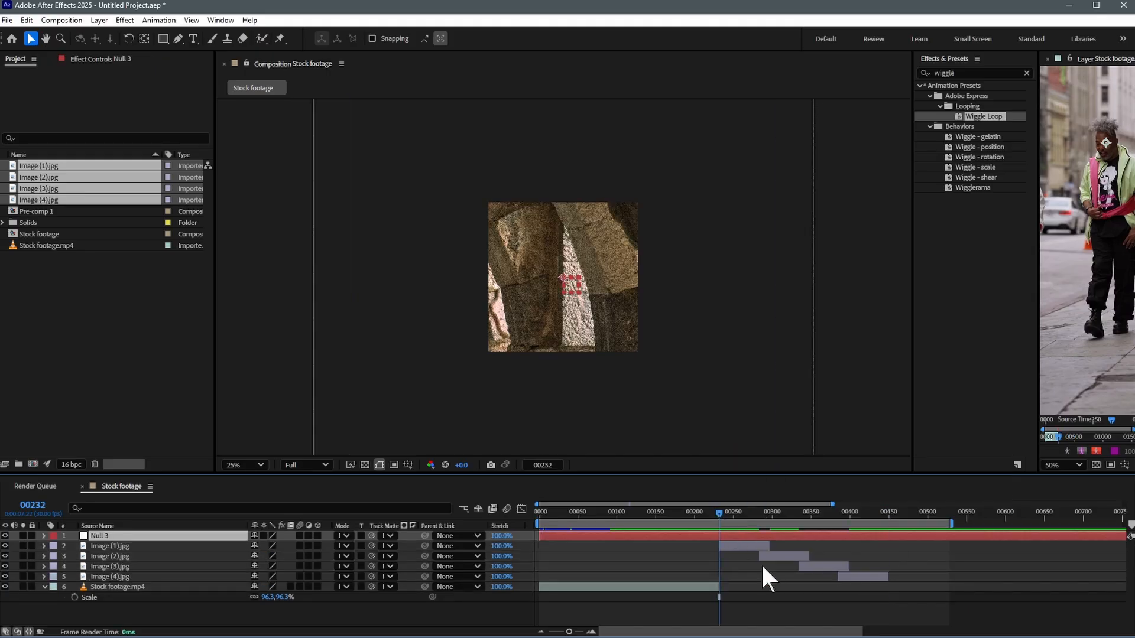
key(ctrl+shift+d)
click(700, 544)
key(Delete)
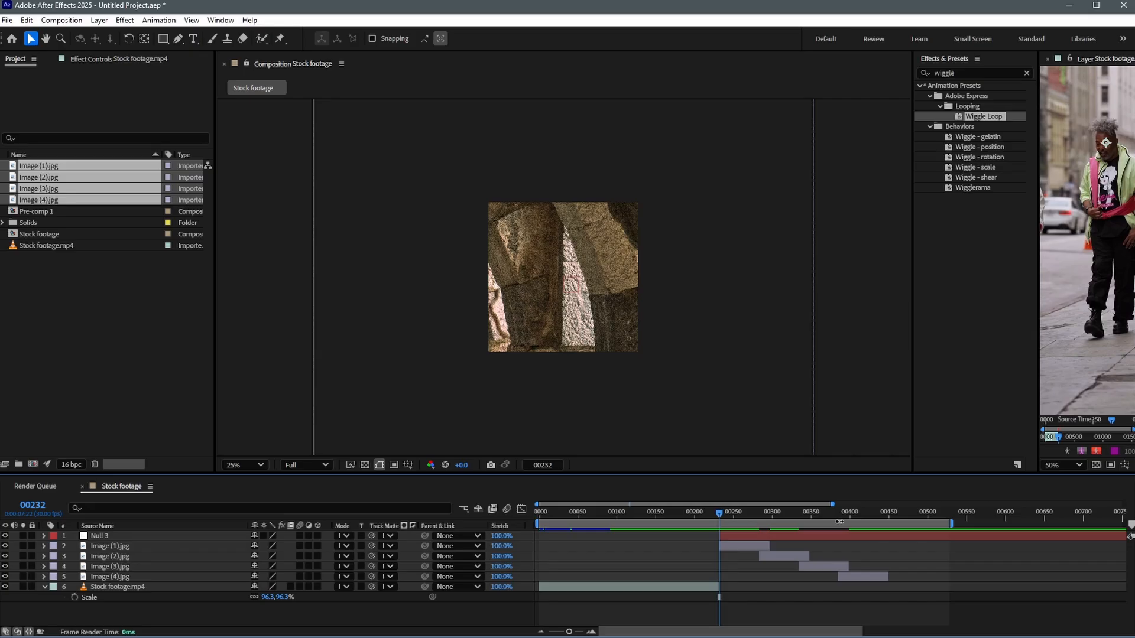
click(887, 512)
click(914, 534)
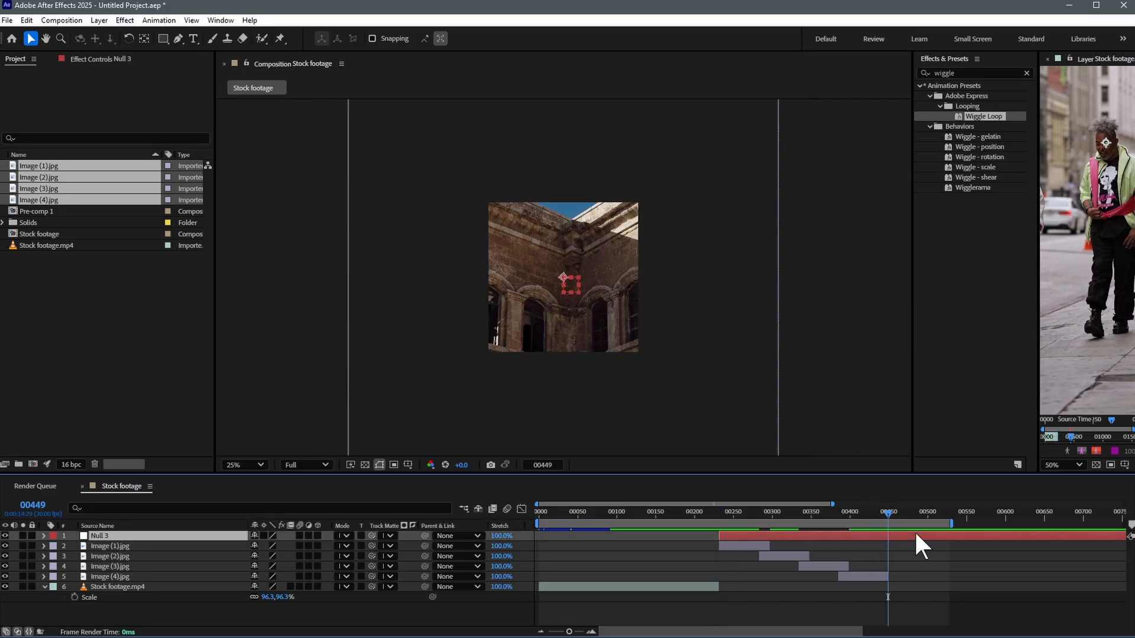
key(ctrl+shift+d)
key(Delete)
- Parent the four image layers to the null layer
click(772, 514)
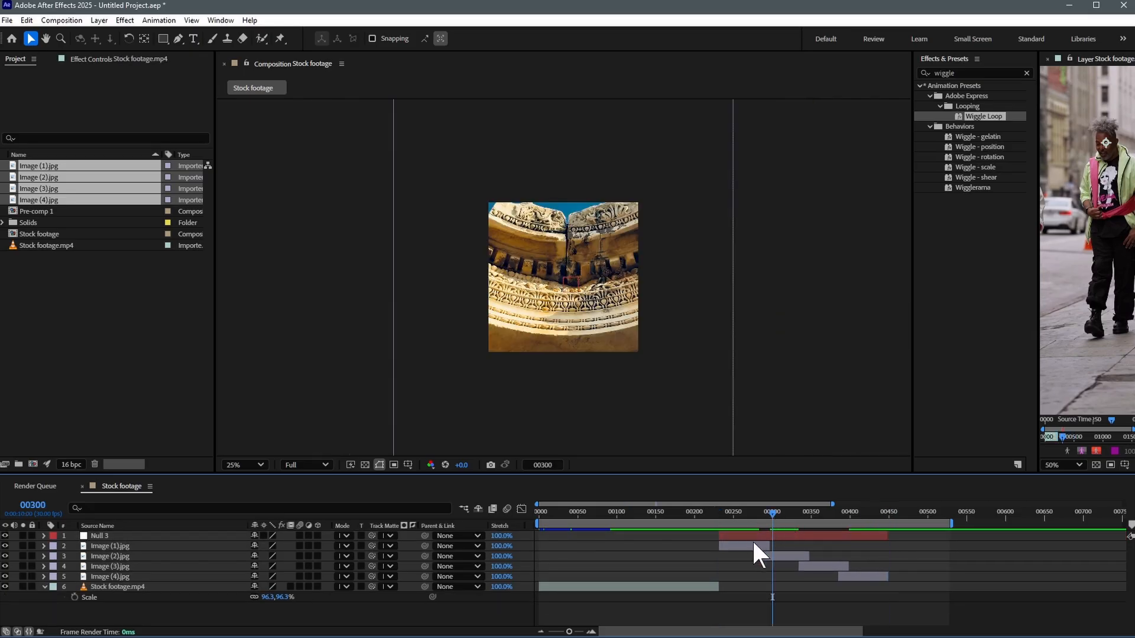
click(773, 549)
shift+click(775, 554)
shift+click(822, 565)
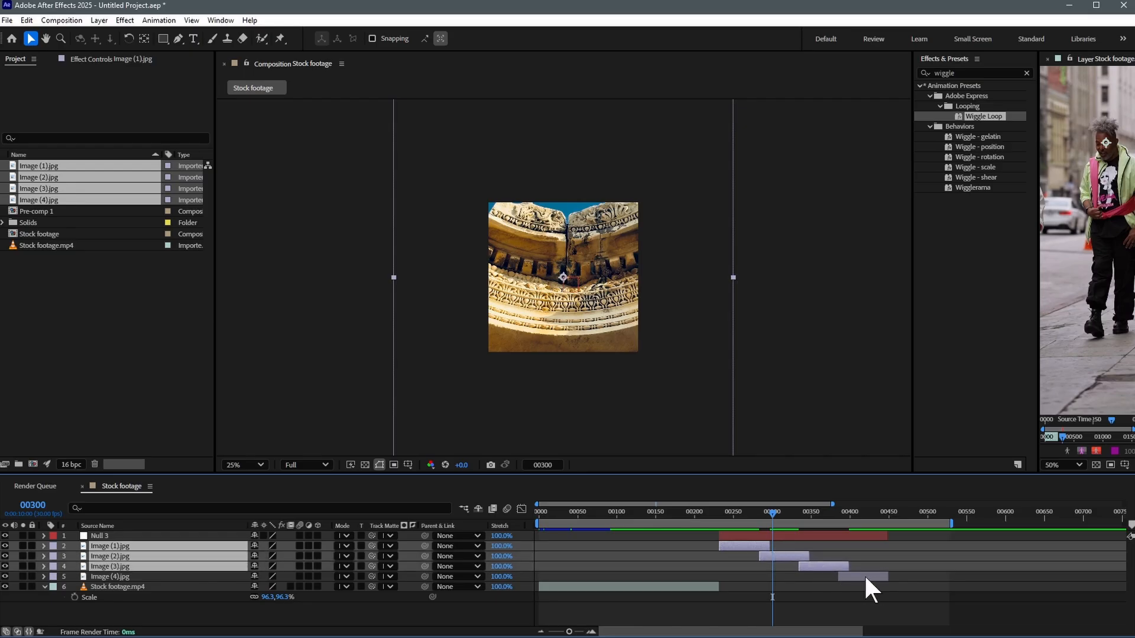
shift+click(864, 575)
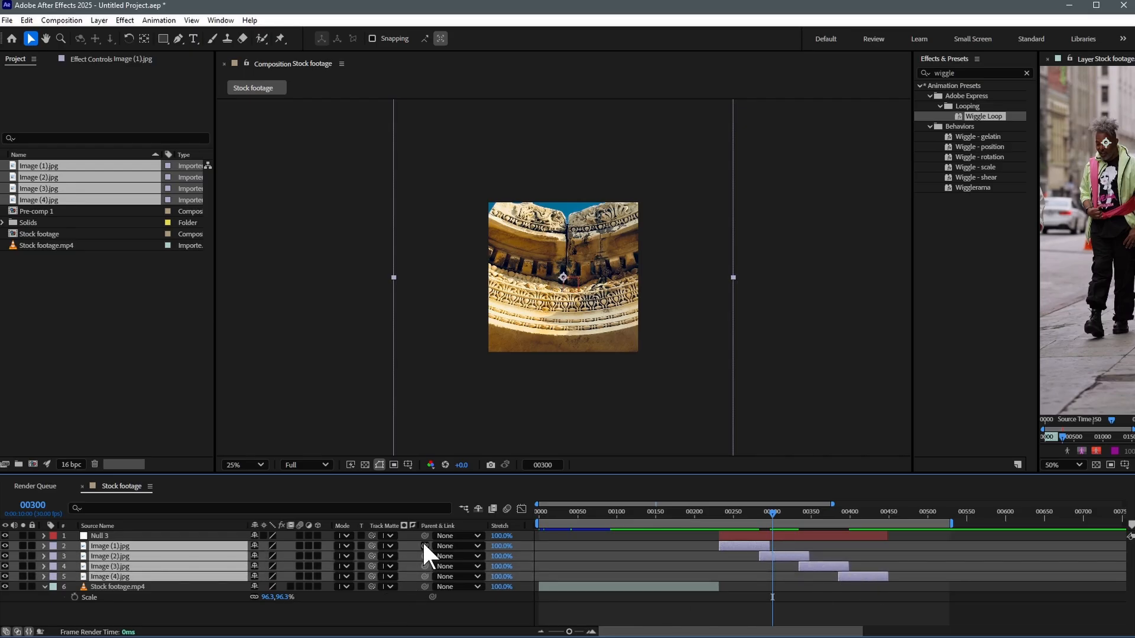
drag(425, 546, 118, 531)
- Scale the null layer to 45.5% so all four parented images shrink together
click(116, 530)
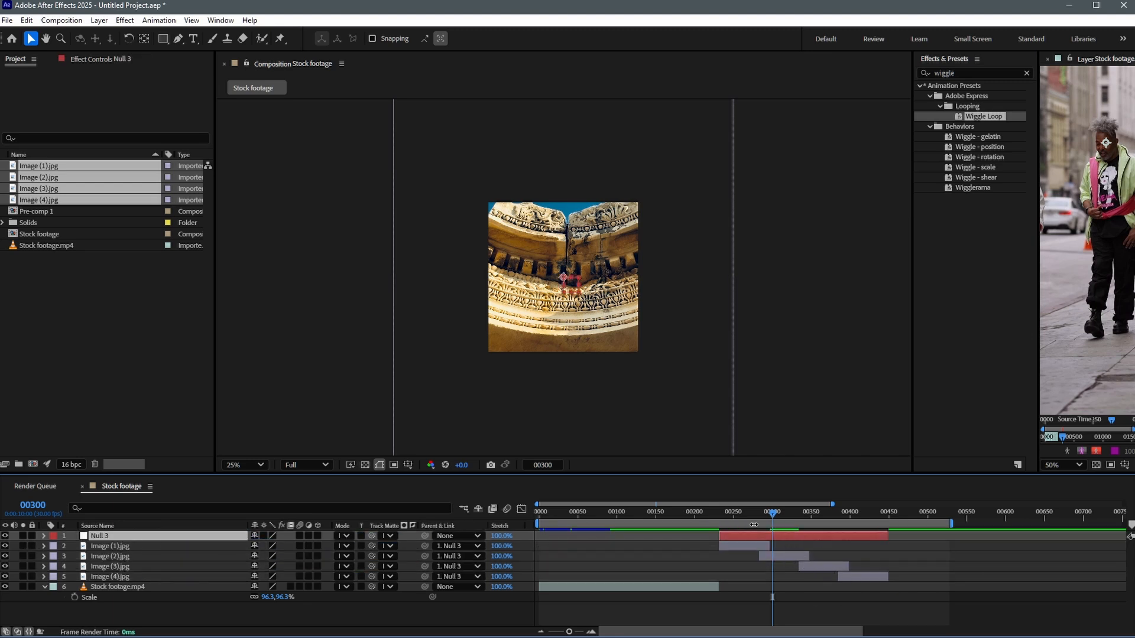
drag(723, 514, 785, 536)
key(s)
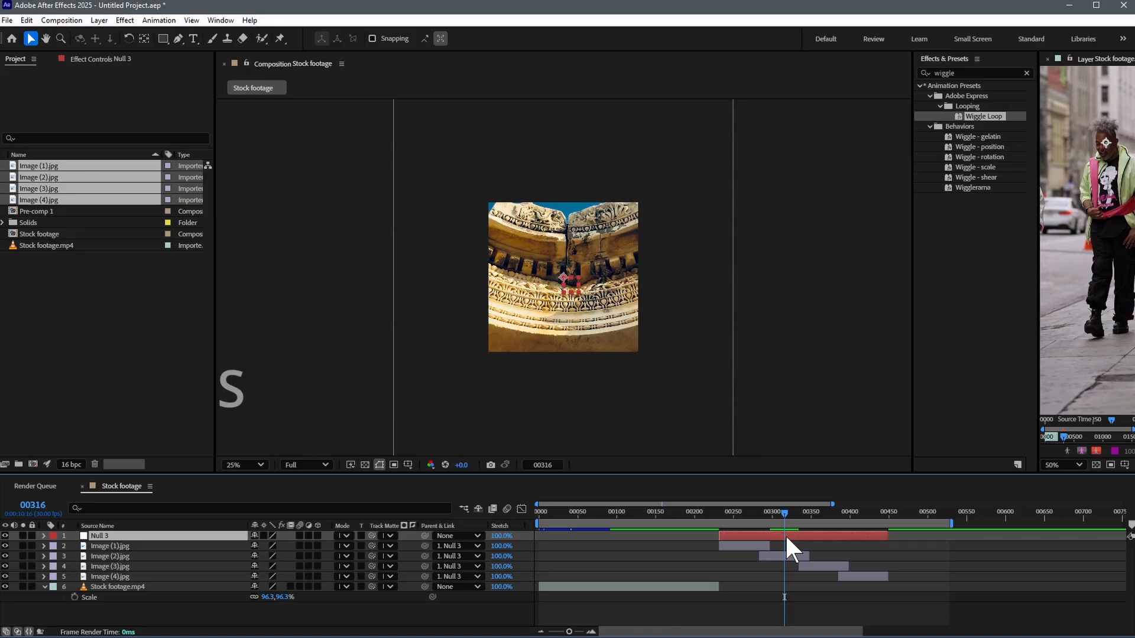
drag(271, 547, 7, 593)
key(Return)
- Scale the Image (1).jpg layer to 72.5% at frame 232
drag(714, 513, 831, 517)
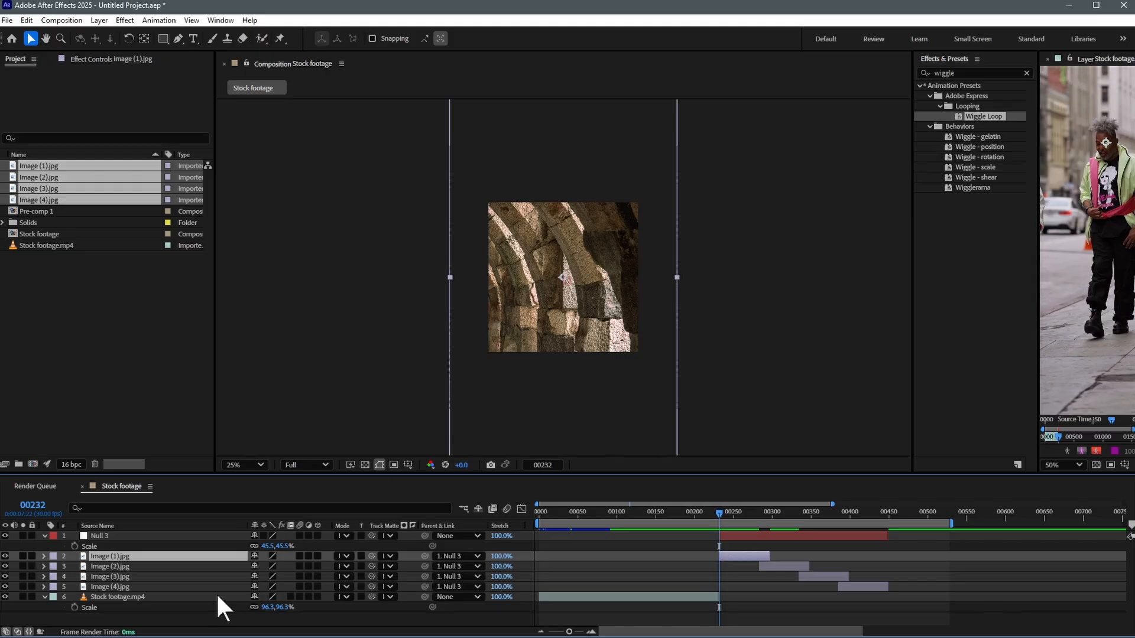
key(s)
drag(272, 572, 134, 602)
key(Return)
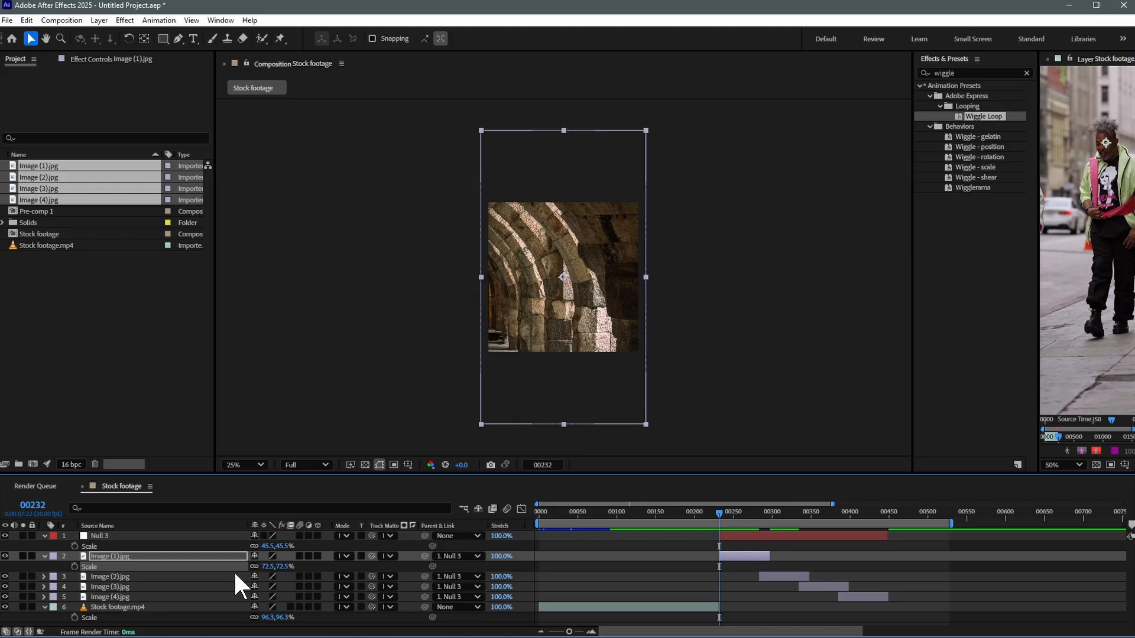
- Animate Image (1).jpg's vertical position from -481 at frame 232 to 222 at the end of its clip
key(p)
click(74, 566)
drag(267, 568, 36, 567)
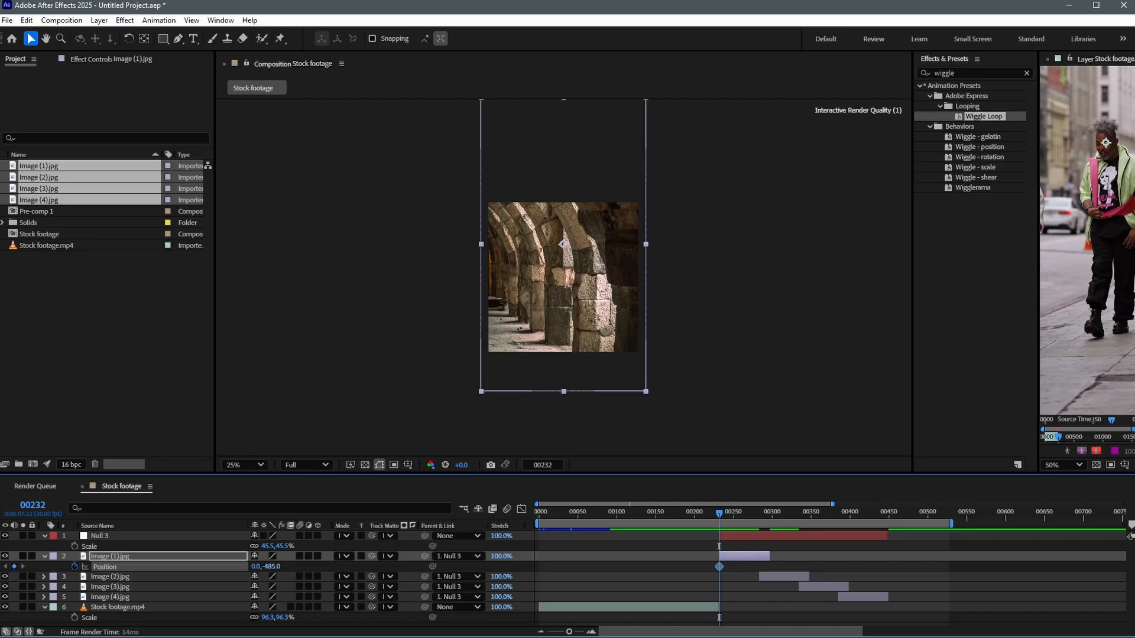
drag(755, 517, 768, 517)
click(273, 567)
click(295, 568)
drag(272, 567, 688, 567)
- Animate Image (2).jpg's vertical position from 0 at the start of its clip to 501 at its end
drag(769, 514, 808, 514)
click(772, 574)
key(p)
click(74, 587)
drag(264, 587, 562, 589)
- Scale the Image (3).jpg layer to 73.4% at frame 334
drag(755, 512, 799, 509)
click(808, 595)
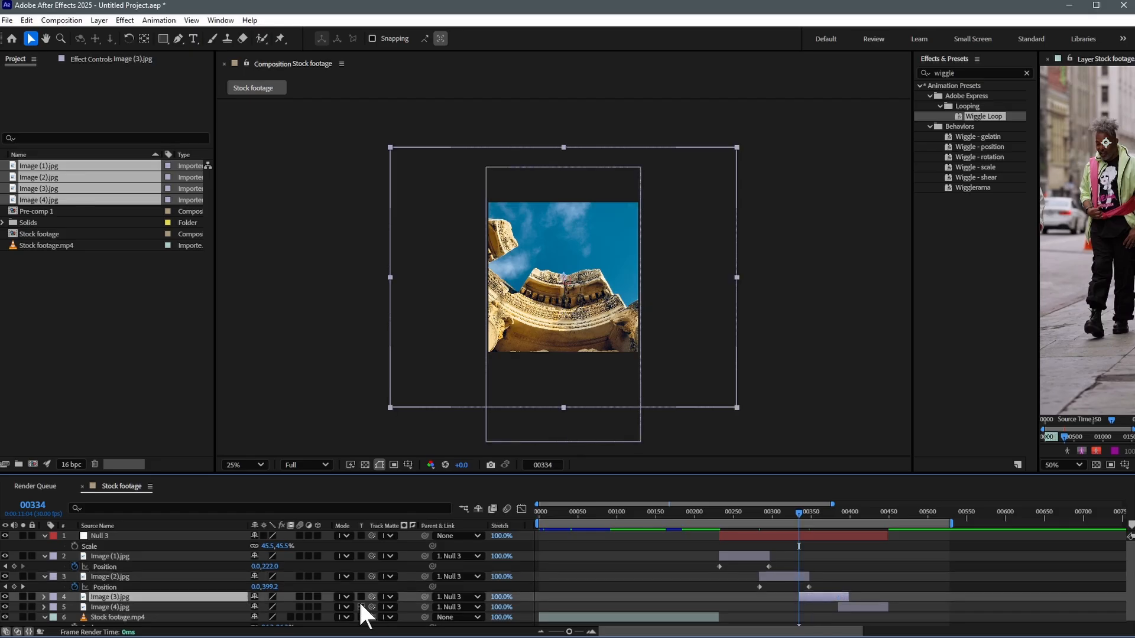
key(s)
drag(273, 607, 258, 607)
- Animate Image (3).jpg's horizontal position with keyframes at the start and end of its clip, frames 334 and 398
drag(800, 511, 848, 513)
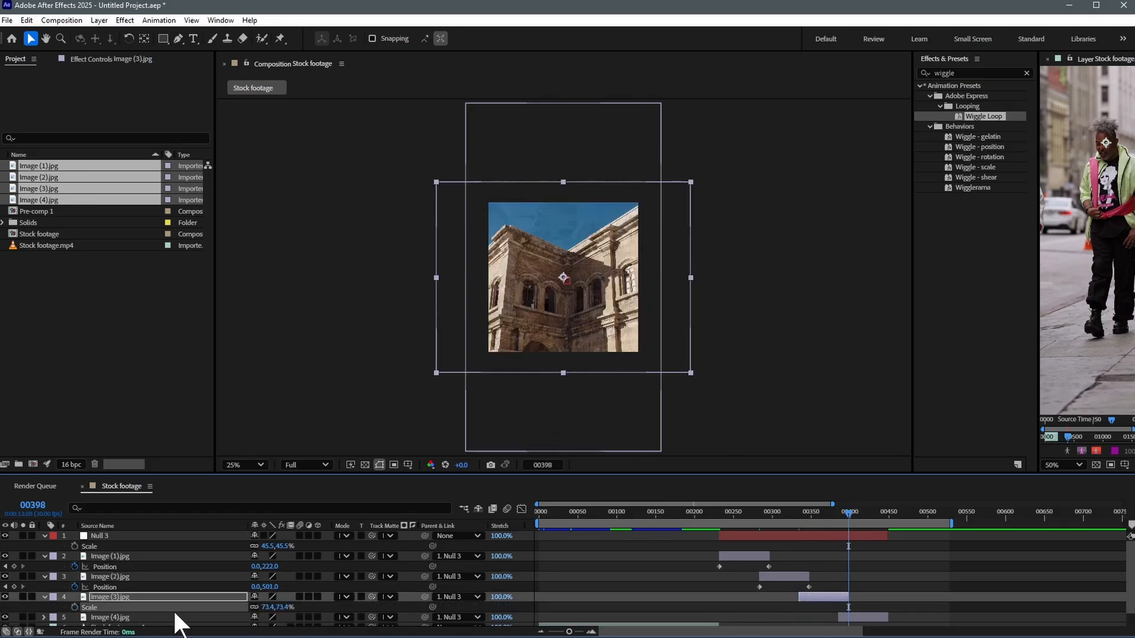
key(p)
drag(257, 607, 569, 590)
- Animate Image (4).jpg's vertical position across its clip, starting from -514, and return to frame 219
drag(786, 513, 838, 513)
click(856, 616)
scroll(210, 597, down, 1)
key(p)
click(75, 611)
drag(269, 611, 835, 552)
click(887, 512)
mouse_move(725, 513)
mouse_down()
mouse_move(775, 518)
mouse_move(709, 518)
mouse_up()
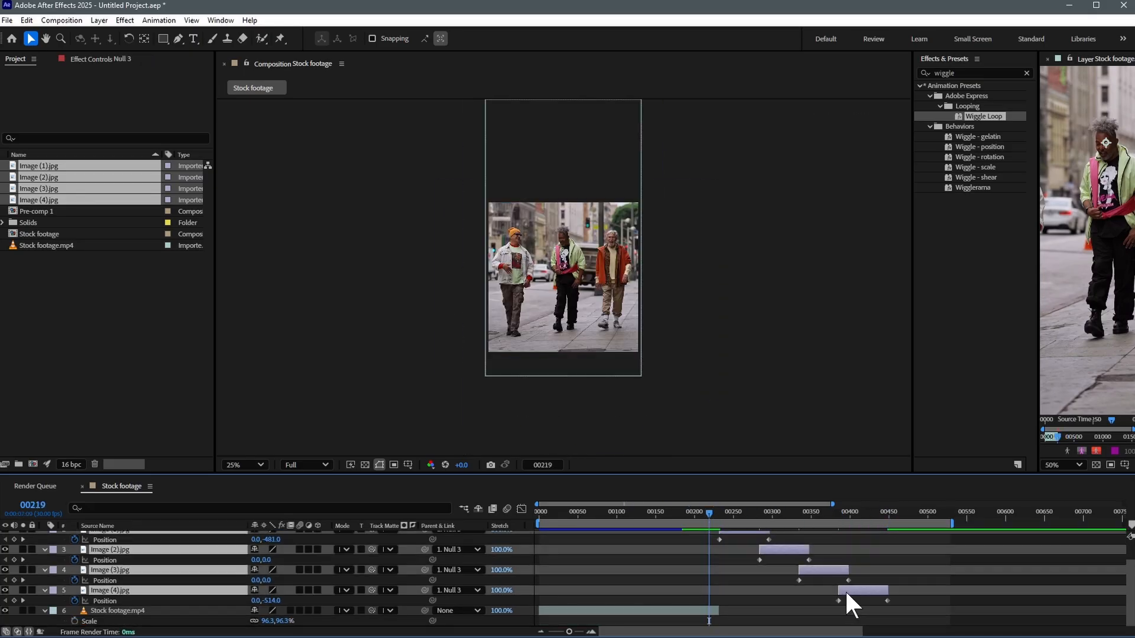
- Pre-compose the null and the four image layers as Pre-comp 2, moving all attributes into the new composition
double_click(847, 589)
key(ctrl+shift+c)
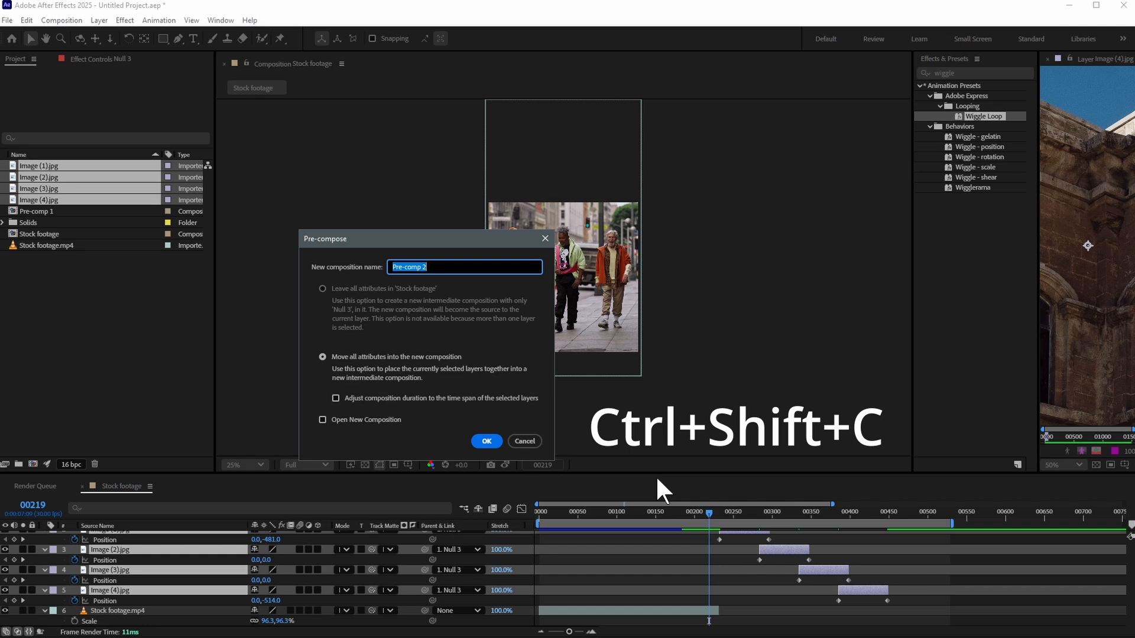
click(322, 357)
click(487, 441)
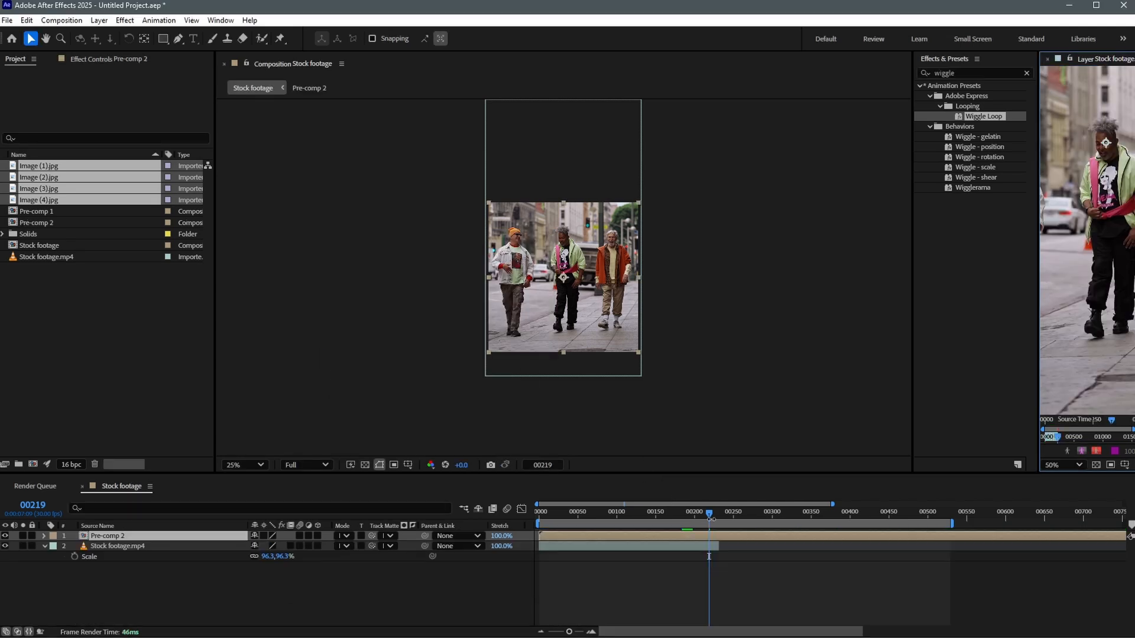
- Split the Pre-comp 2 layer at frame 231, where the stock footage ends
drag(709, 511, 718, 512)
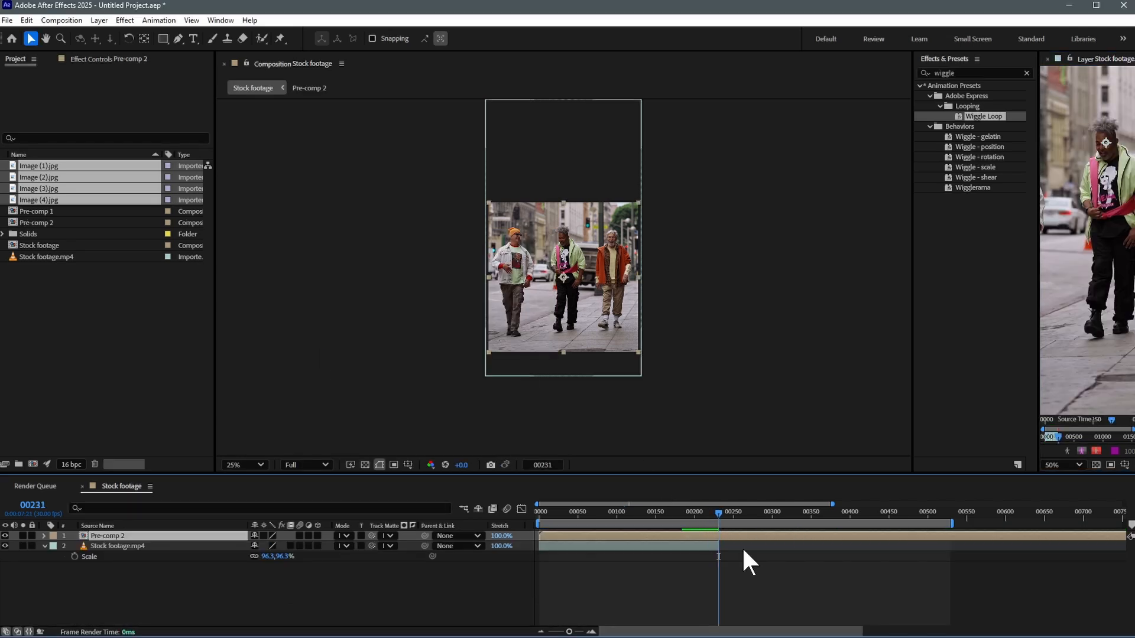
key(ctrl+d)
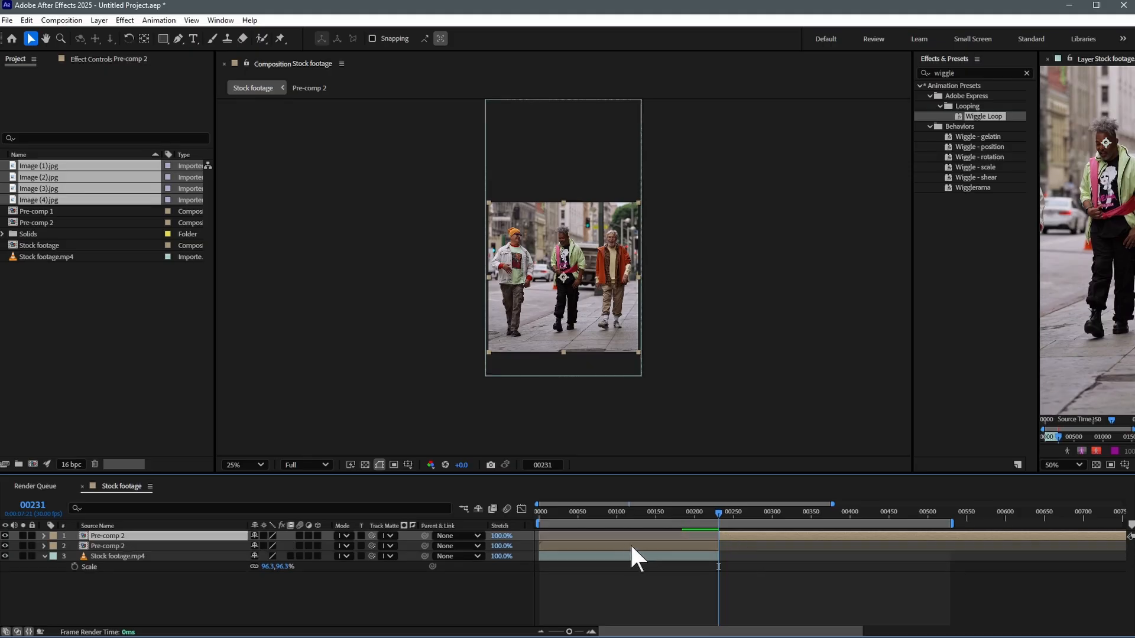
drag(560, 545, 704, 523)
click(709, 522)
- Create a white 1000 × 1000 px solid named White Solid 2
right_click(707, 582)
mouse_move(780, 436)
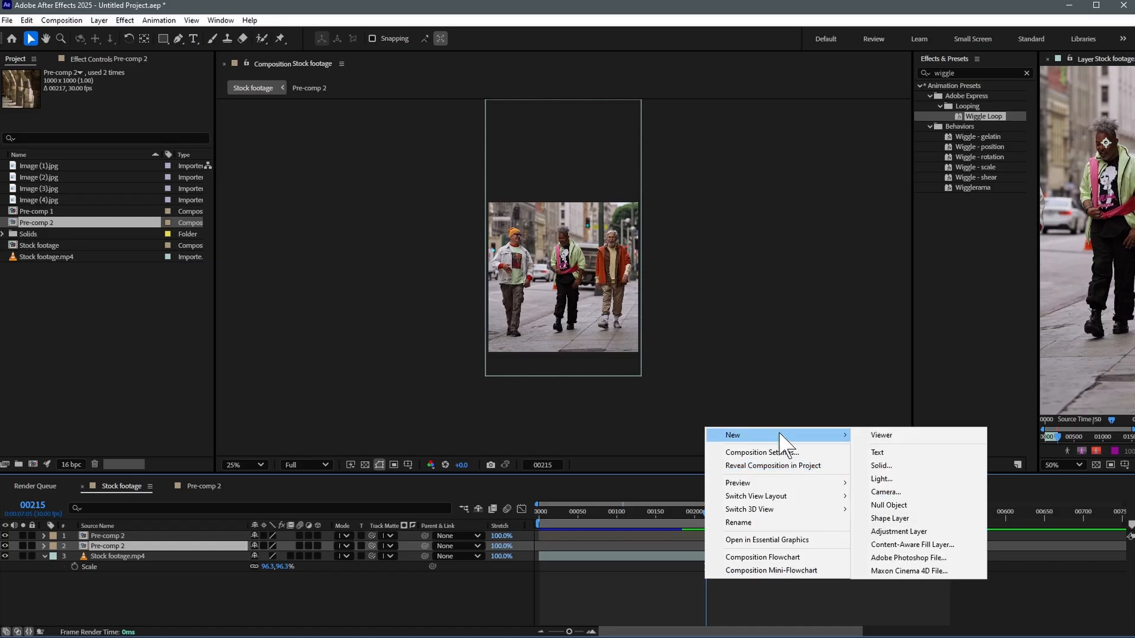
click(916, 467)
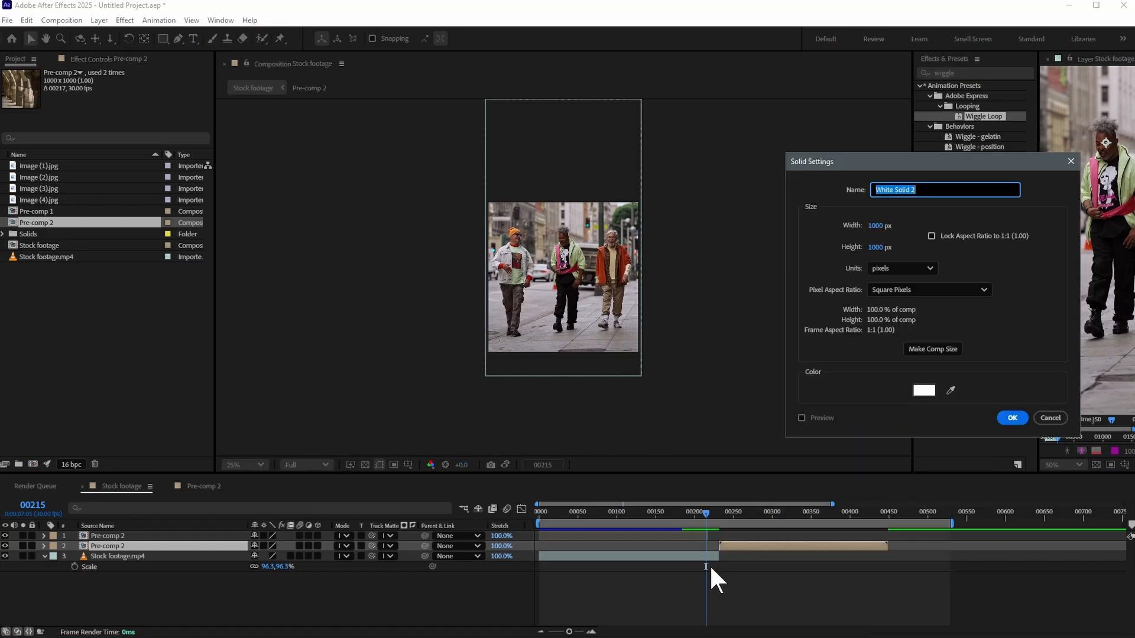
click(1012, 418)
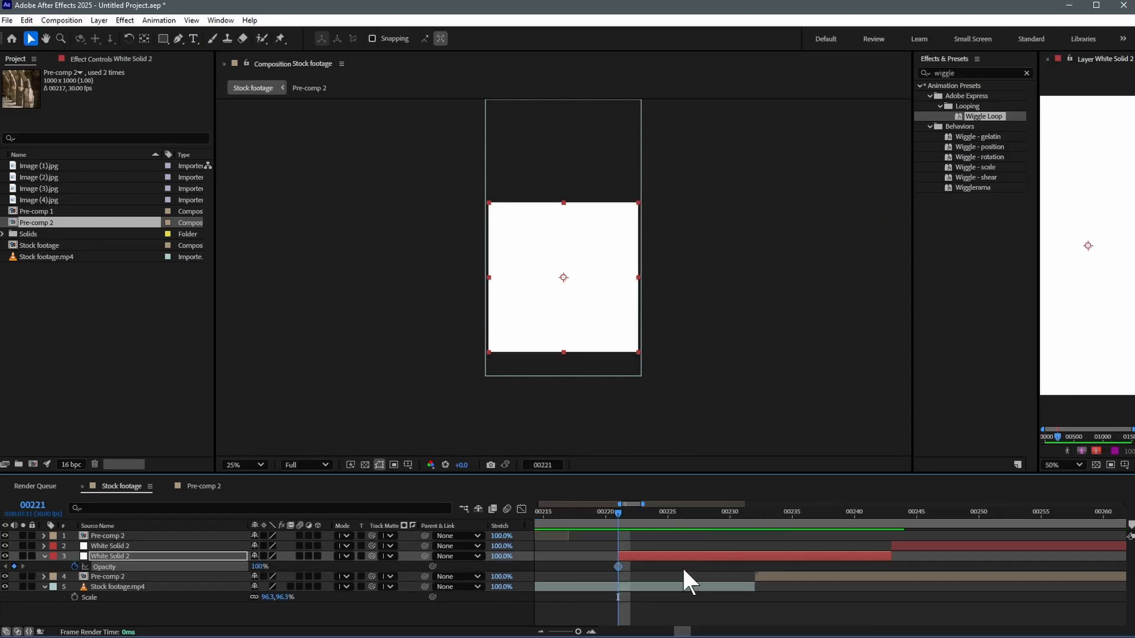
- Animate the white solid's opacity from 0% at frame 221 to 100% at frame 227
drag(270, 566, 207, 566)
click(634, 509)
drag(633, 507, 693, 508)
drag(254, 568, 313, 568)
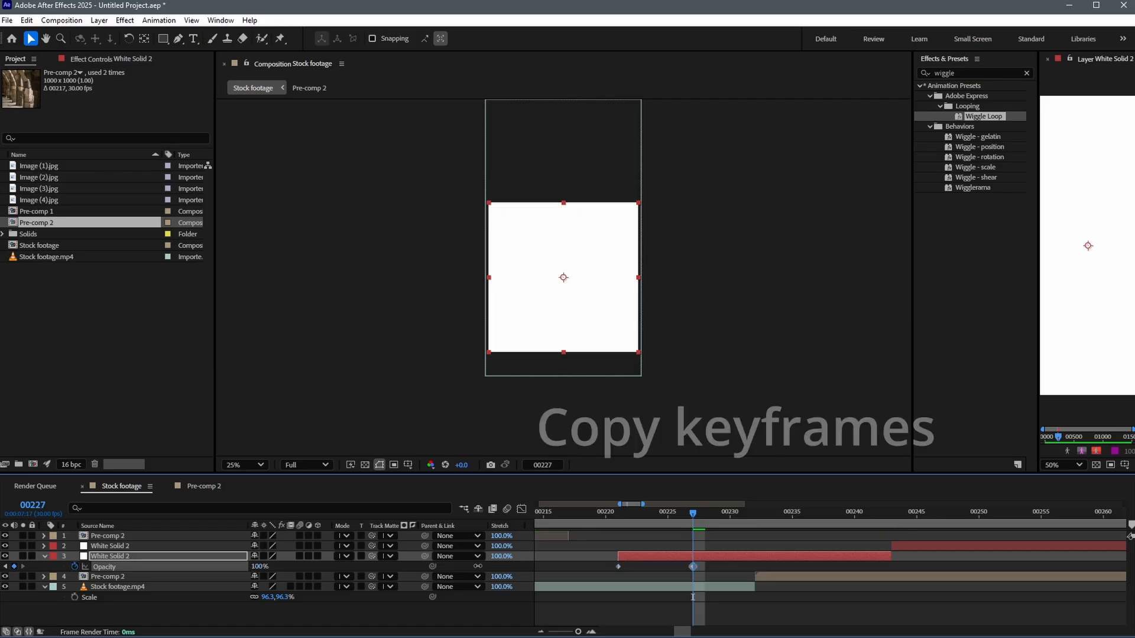
- Copy the white solid's two opacity keyframes and paste them at frame 236
click(767, 512)
drag(773, 512, 806, 513)
drag(700, 563, 610, 573)
click(825, 555)
key(ctrl+v)
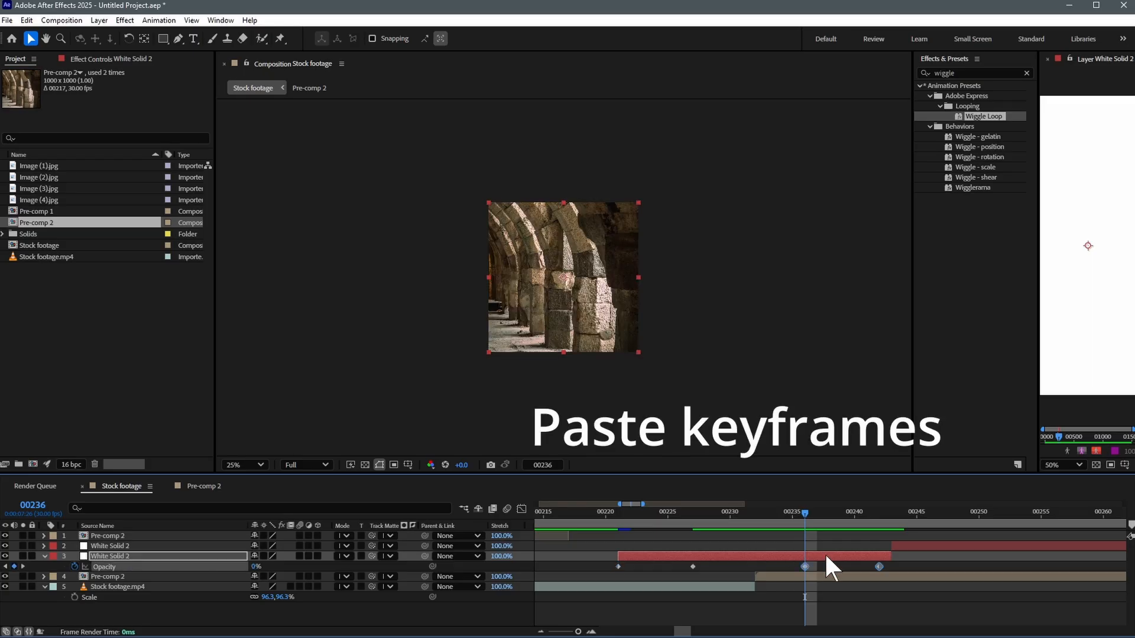
- Time-reverse the pasted opacity keyframes and trim the white solid's end to the last keyframe
right_click(805, 566)
mouse_move(838, 557)
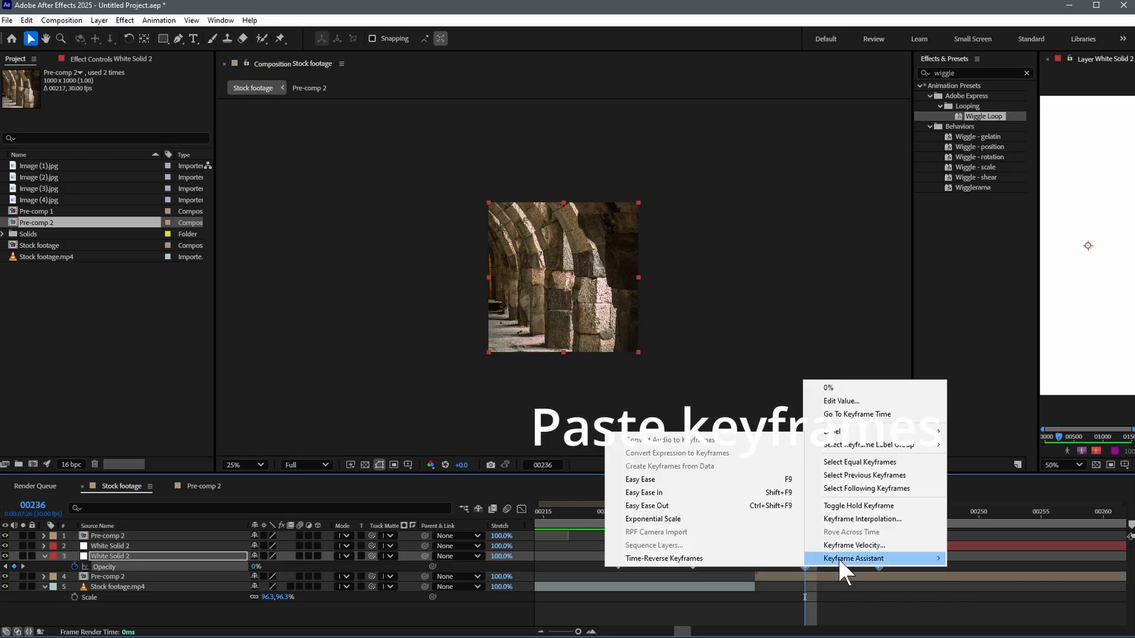
click(716, 558)
click(922, 558)
drag(890, 556, 879, 556)
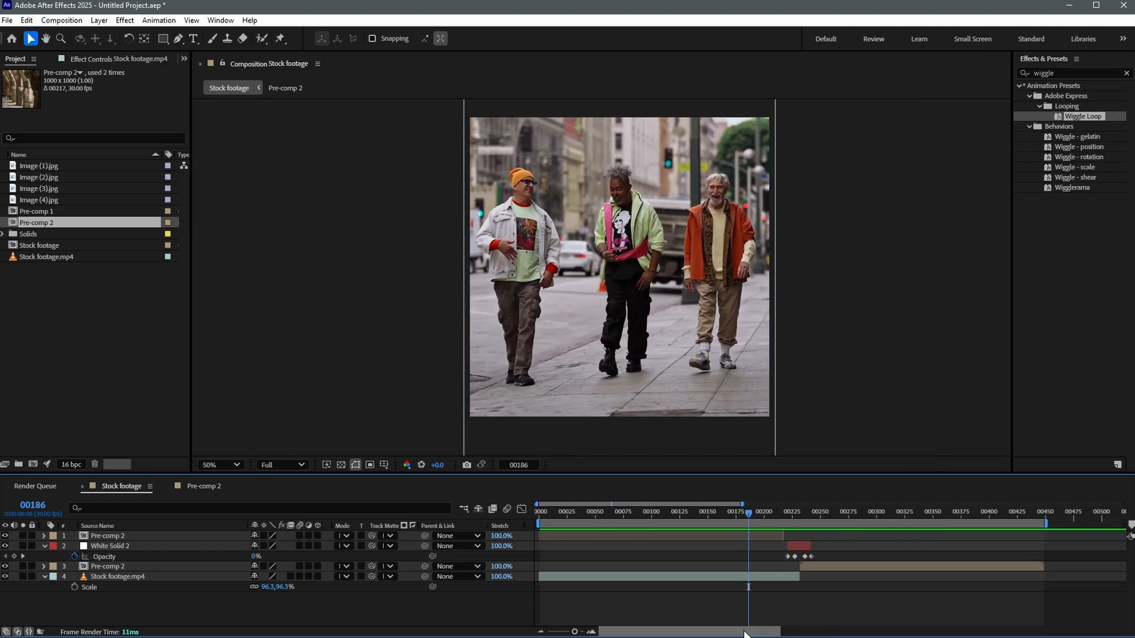
- Create a yellow text layer in Anton reading "Travel", starting at frame 186
right_click(749, 603)
mouse_move(825, 464)
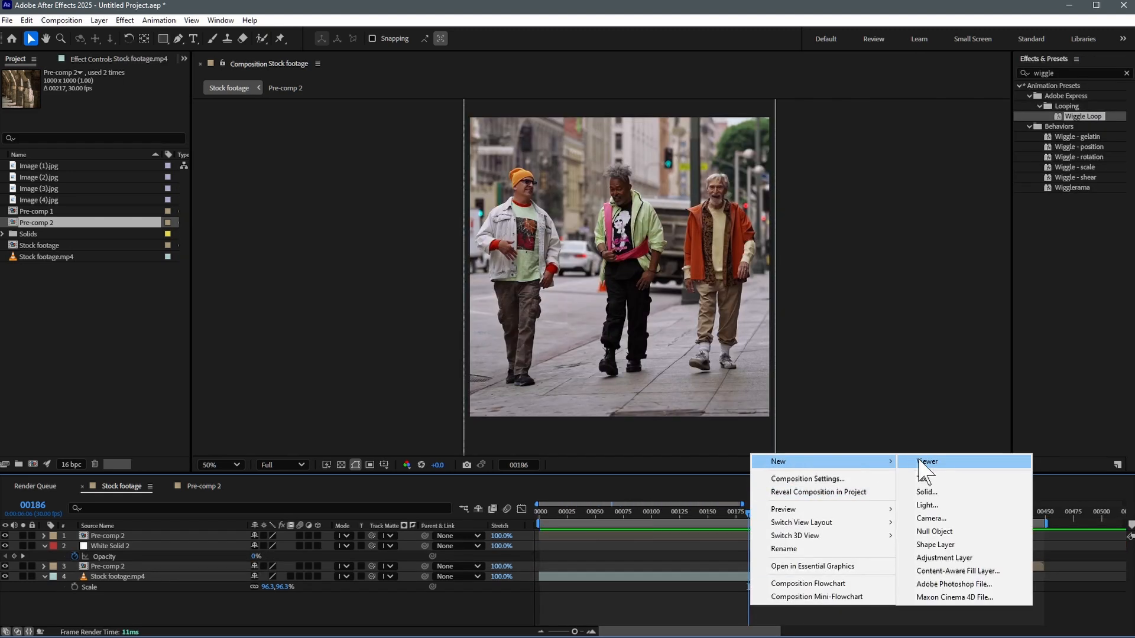
click(955, 482)
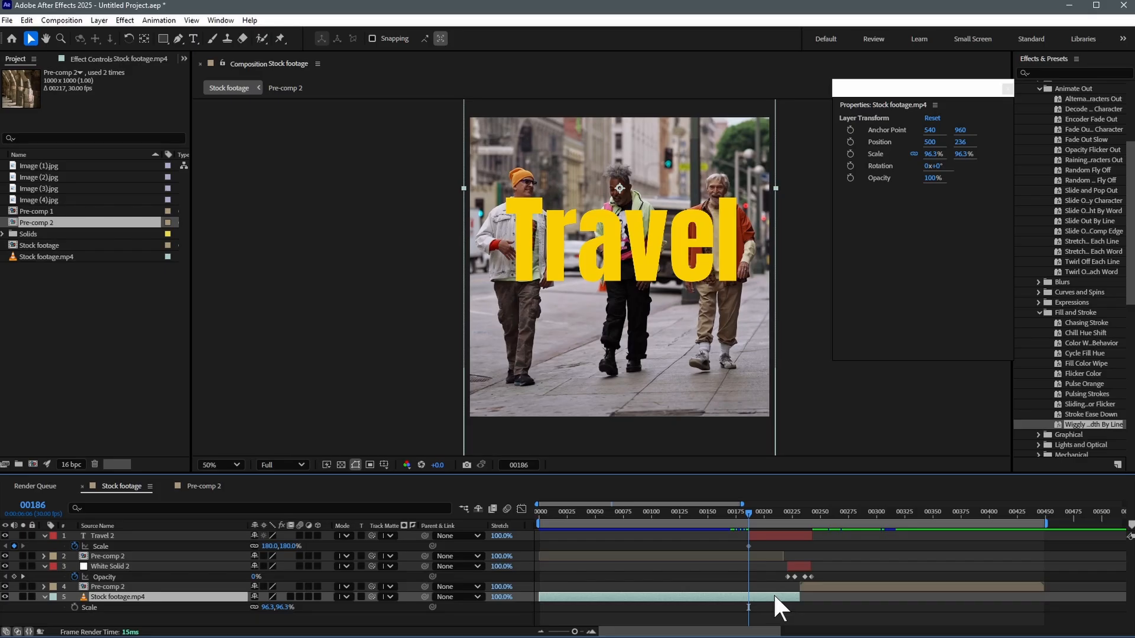
- Split Stock footage.mp4 at frame 186 and set the Travel 2 text as track matte for the later part
key(ctrl+shift+d)
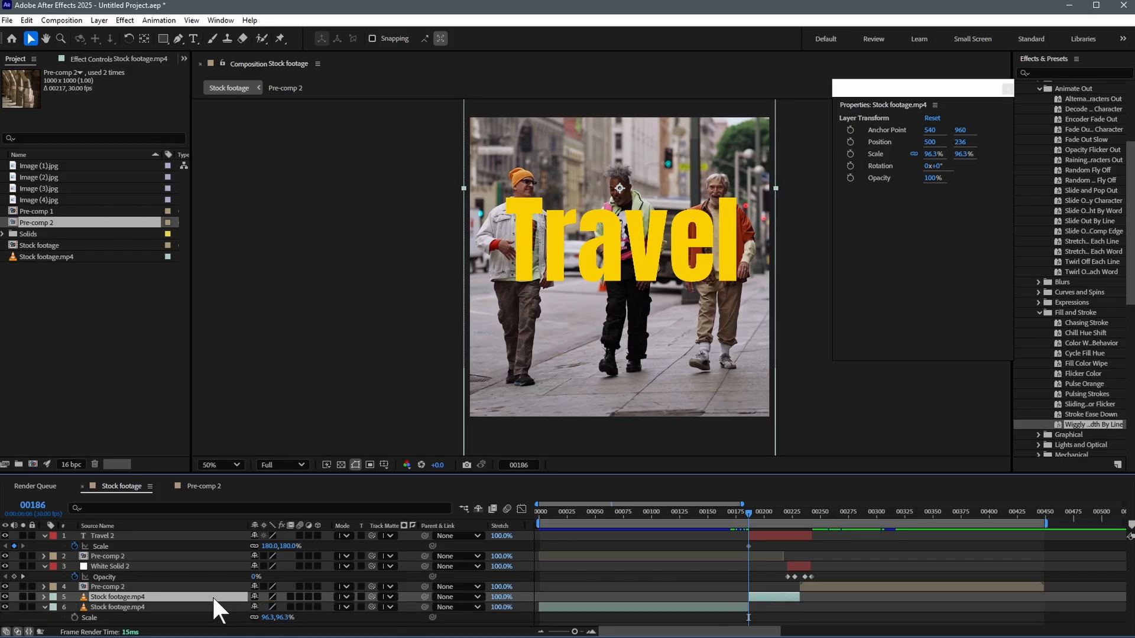
drag(372, 596, 106, 534)
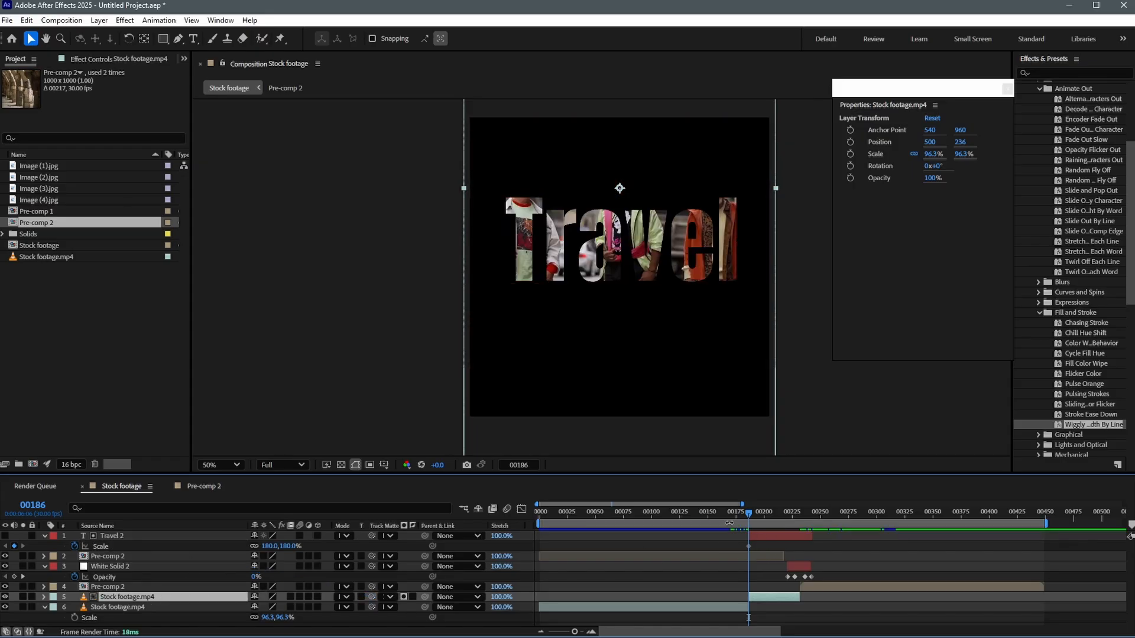
mouse_move(732, 515)
mouse_down()
mouse_move(797, 513)
mouse_move(749, 517)
mouse_up()
- Increase the Travel 2 layer's scale keyframe at frame 186 to 770%
click(767, 538)
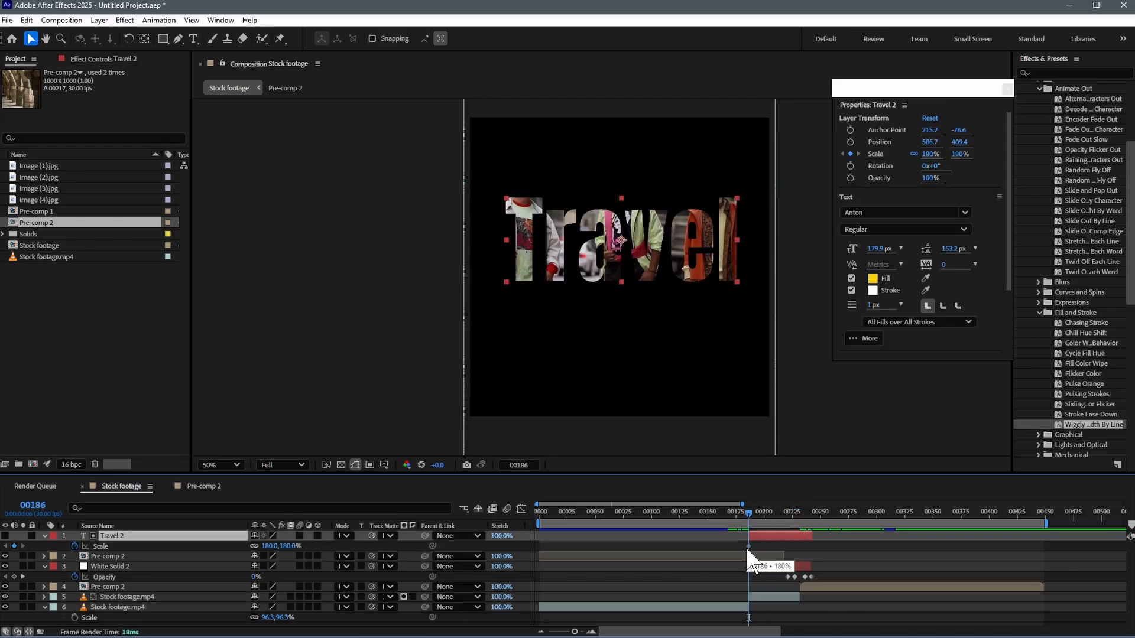
click(747, 547)
key(ctrl+KP_Add)
key(ctrl+KP_Add)
key(ctrl+KP_Add)
key(ctrl+KP_Add)
key(ctrl+KP_Add)
key(ctrl+KP_Add)
key(ctrl+KP_Add)
key(ctrl+KP_Add)
key(ctrl+KP_Add)
key(ctrl+KP_Add)
key(ctrl+KP_Add)
key(ctrl+KP_Add)
key(ctrl+KP_Add)
key(ctrl+KP_Add)
key(ctrl+KP_Add)
key(ctrl+KP_Add)
key(ctrl+KP_Add)
key(ctrl+KP_Add)
key(ctrl+KP_Add)
key(ctrl+KP_Add)
key(ctrl+KP_Add)
key(ctrl+KP_Add)
key(ctrl+KP_Add)
key(ctrl+KP_Add)
key(ctrl+KP_Add)
key(ctrl+KP_Add)
key(ctrl+KP_Add)
key(ctrl+KP_Add)
key(ctrl+KP_Add)
key(ctrl+KP_Add)
key(ctrl+KP_Add)
key(ctrl+KP_Add)
key(ctrl+KP_Add)
key(ctrl+KP_Add)
key(ctrl+KP_Add)
key(ctrl+KP_Add)
key(ctrl+KP_Add)
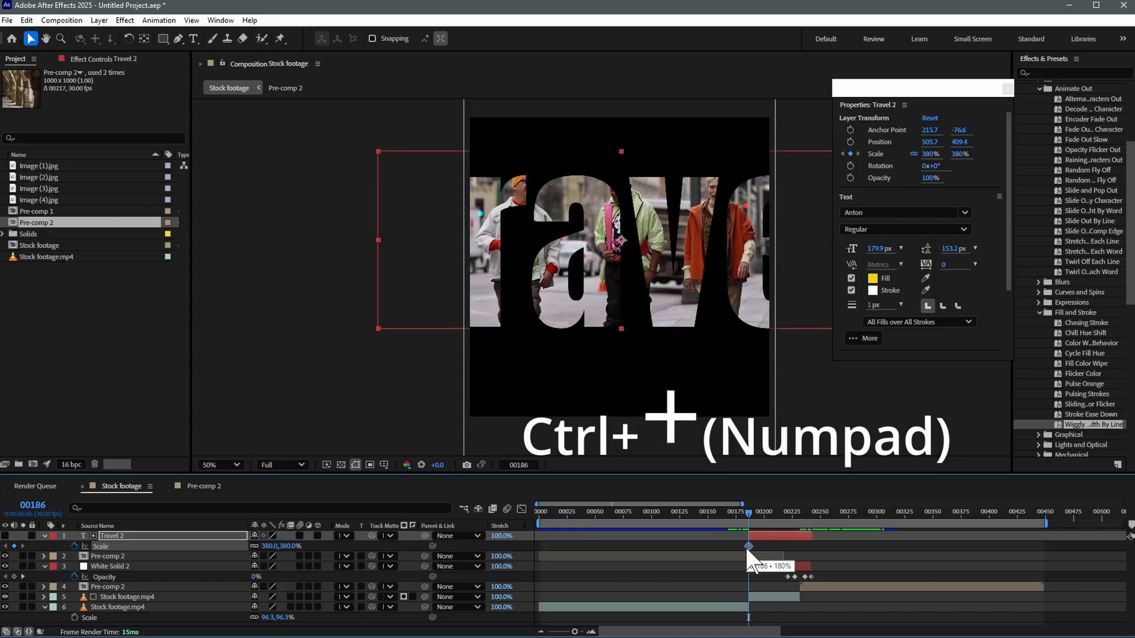
key(ctrl+KP_Add)
key(ctrl+KP_Add)
key(ctrl+KP_Add)
key(ctrl+KP_Add)
key(ctrl+KP_Add)
key(ctrl+KP_Add)
key(ctrl+KP_Add)
key(ctrl+KP_Add)
key(ctrl+KP_Add)
key(ctrl+KP_Add)
key(ctrl+KP_Add)
key(ctrl+KP_Add)
key(ctrl+KP_Add)
key(ctrl+KP_Add)
key(ctrl+KP_Add)
key(ctrl+KP_Add)
key(ctrl+KP_Add)
key(ctrl+KP_Add)
key(ctrl+KP_Add)
key(ctrl+KP_Add)
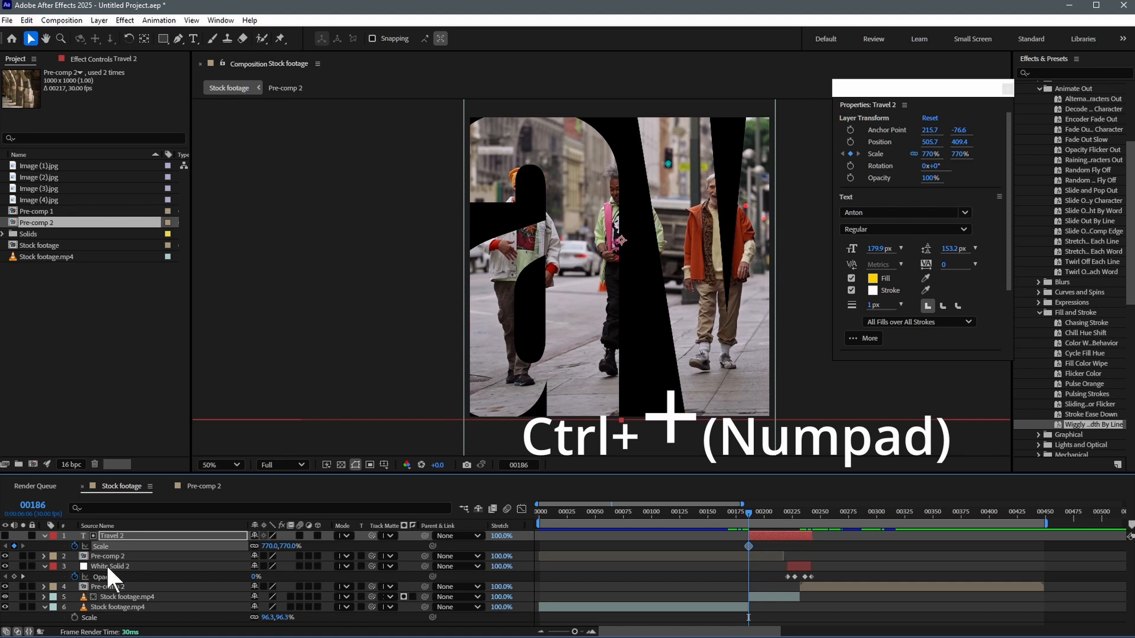
- Start a position animation on the Travel 2 text at frame 186, shift the text horizontally at frame 241, and preview it
key(alt+shift+p)
drag(785, 509, 810, 514)
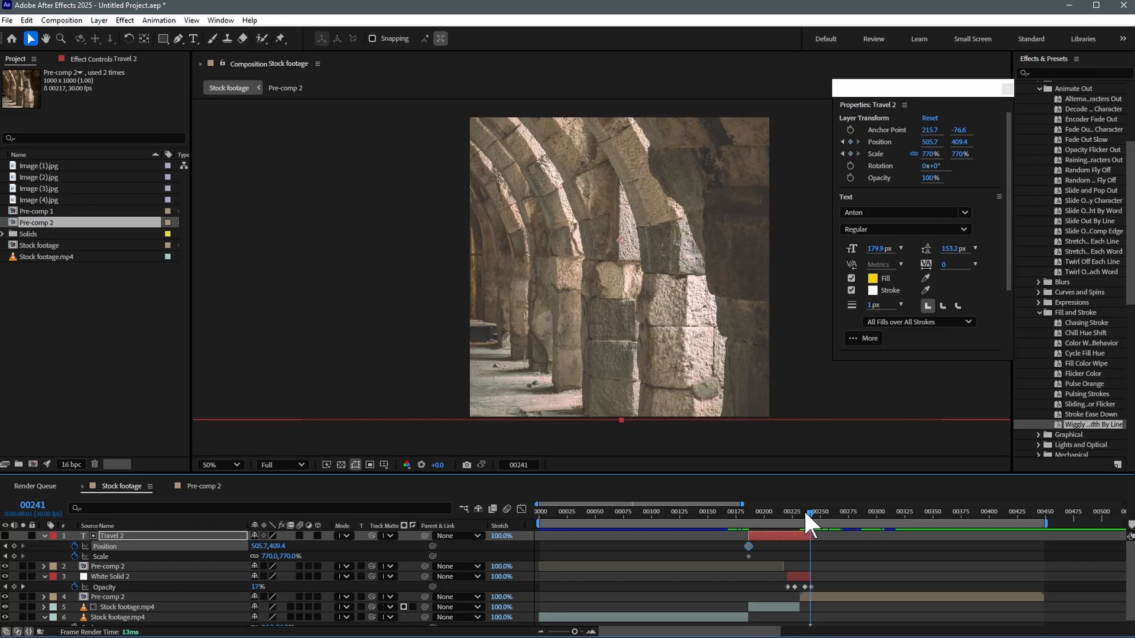
key(shift+Right)
key(shift+Right)
key(shift+Right)
key(shift+Right)
key(shift+Right)
key(shift+Right)
key(shift+Right)
key(shift+Right)
key(shift+Right)
key(shift+Right)
key(shift+Right)
key(shift+Right)
key(shift+Right)
key(shift+Right)
key(shift+Right)
key(shift+Right)
key(shift+Right)
key(shift+Right)
key(shift+Right)
key(shift+Right)
key(shift+Right)
key(shift+Right)
key(shift+Right)
key(shift+Right)
key(shift+Right)
key(shift+Right)
key(shift+Right)
key(shift+Right)
key(shift+Right)
key(shift+Right)
key(shift+Right)
key(shift+Right)
key(shift+Right)
key(shift+Right)
key(shift+Right)
key(shift+Right)
key(shift+Right)
key(shift+Right)
key(shift+Right)
key(shift+Right)
click(731, 506)
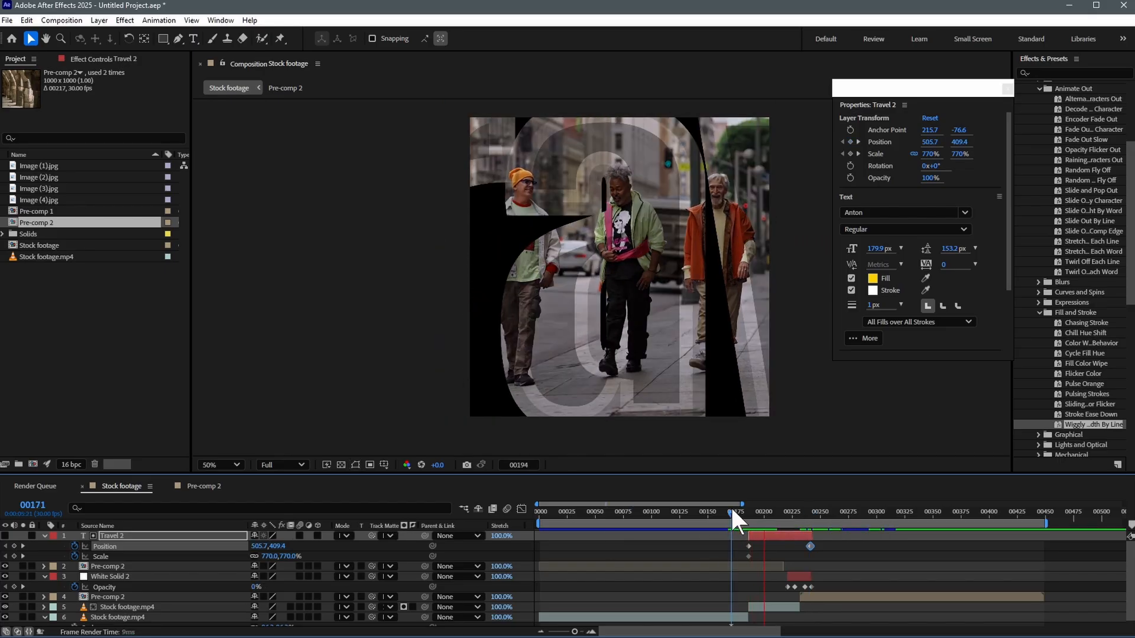
- Set Travel 2's horizontal position to 1565.7 at frame 186 and -594.3 at frame 241, and preview the motion
mouse_move(731, 506)
mouse_down()
mouse_move(720, 505)
mouse_move(747, 513)
mouse_up()
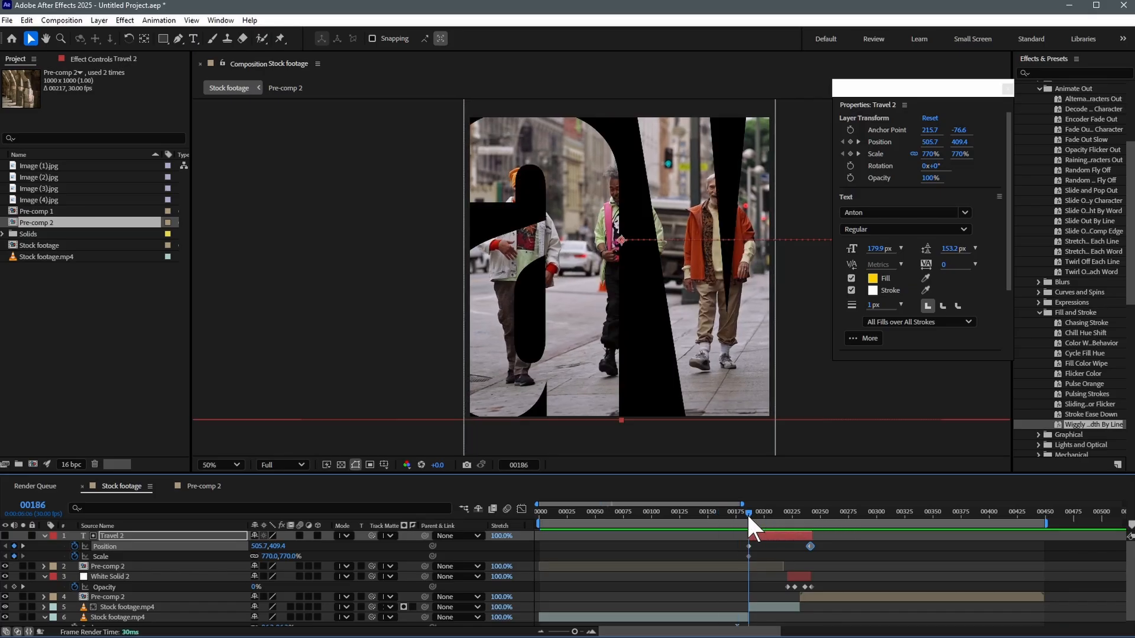
key(shift+Right)
key(shift+Right)
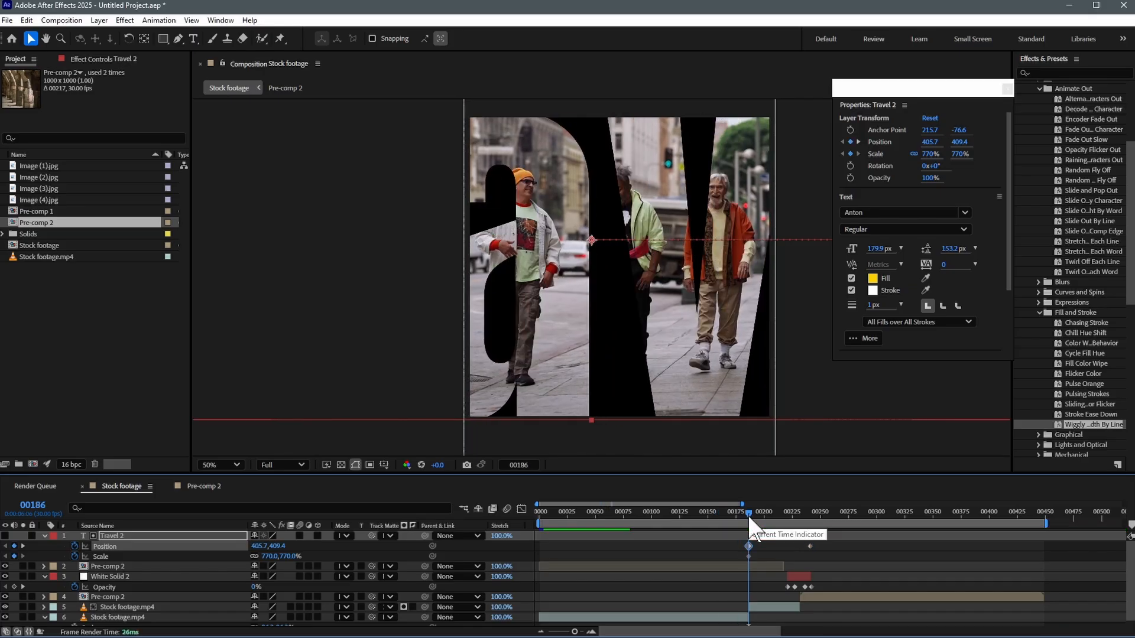
key(shift+Right)
key(shift+Right)
key(shift+Right)
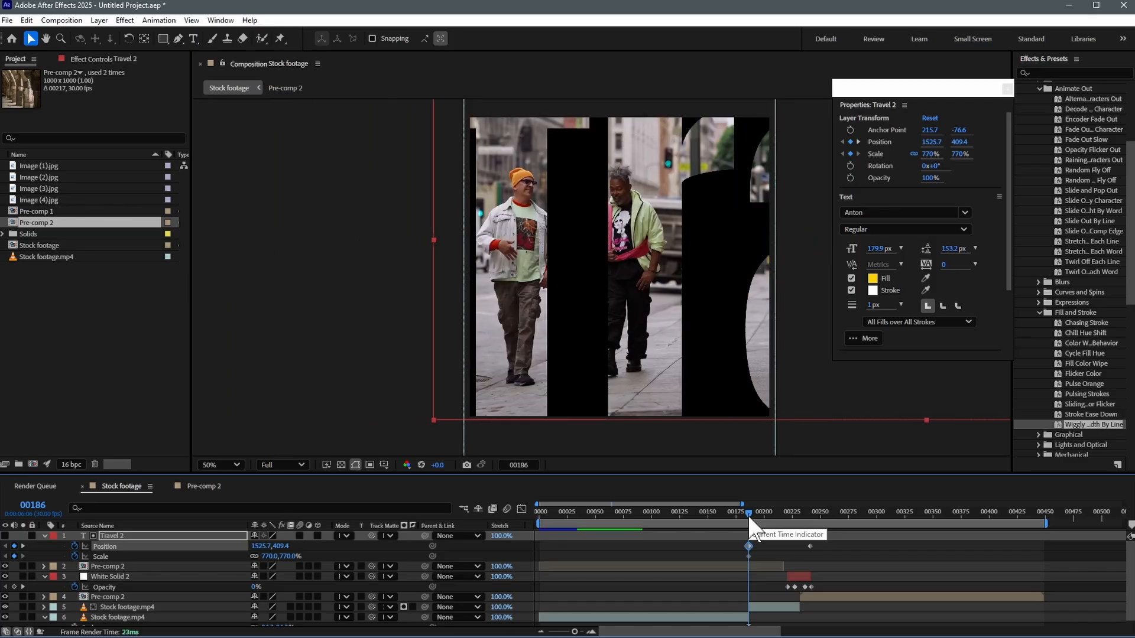
drag(753, 512, 732, 523)
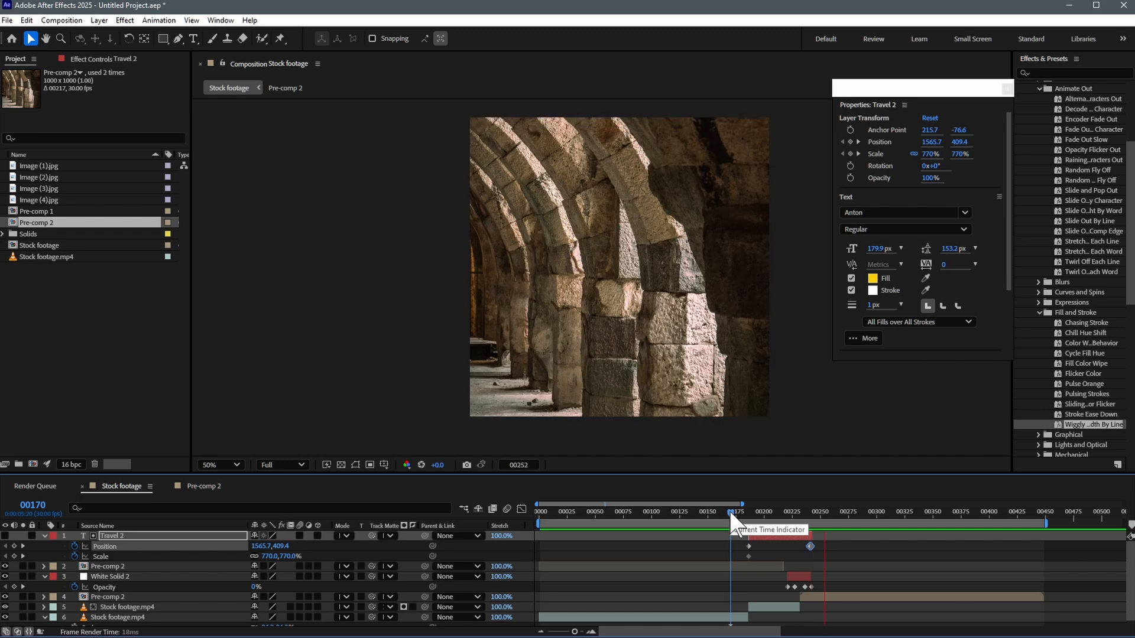
drag(729, 509, 700, 507)
key(KP_0)
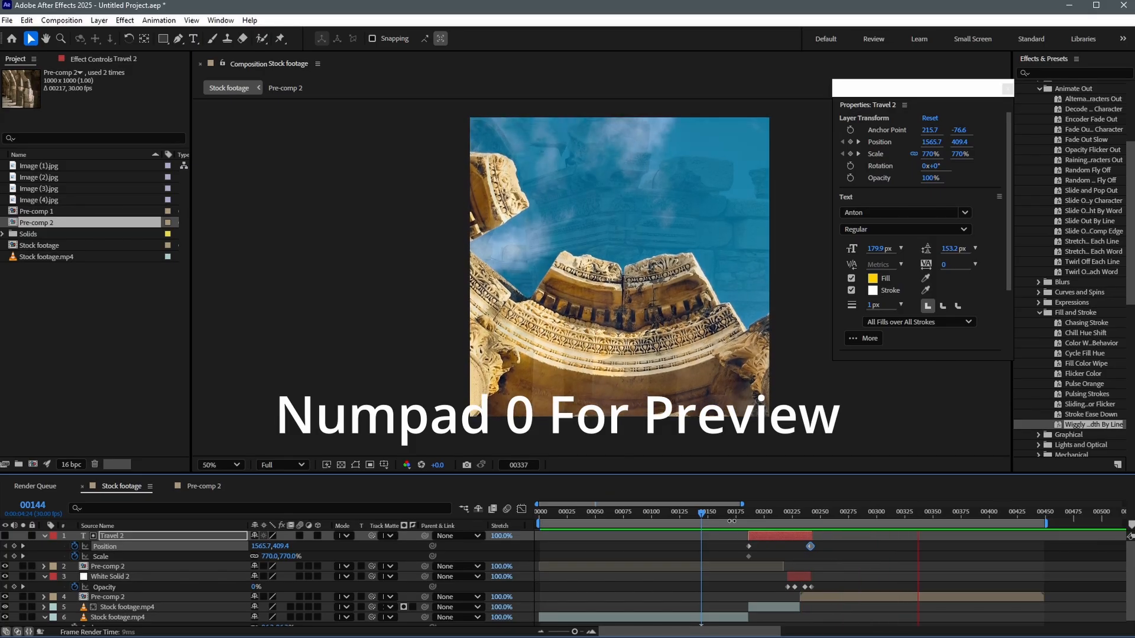
- Apply the CC Toner effect to the visible Pre-comp 2 slideshow layer and blend it 59% with the original
click(1055, 73)
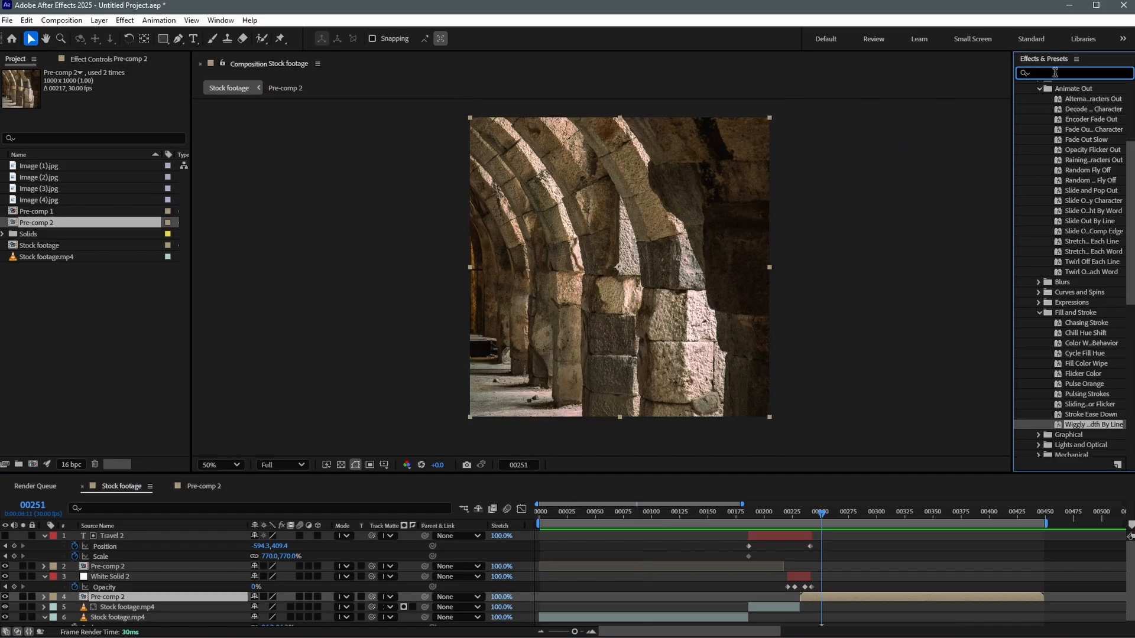
text(cc ton)
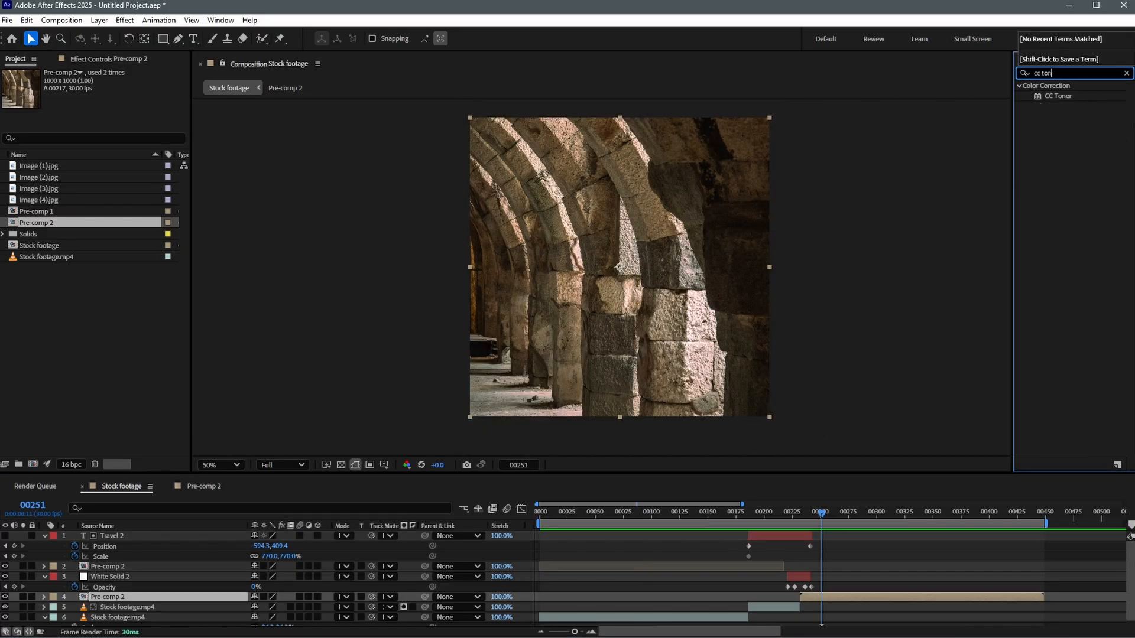
double_click(1060, 95)
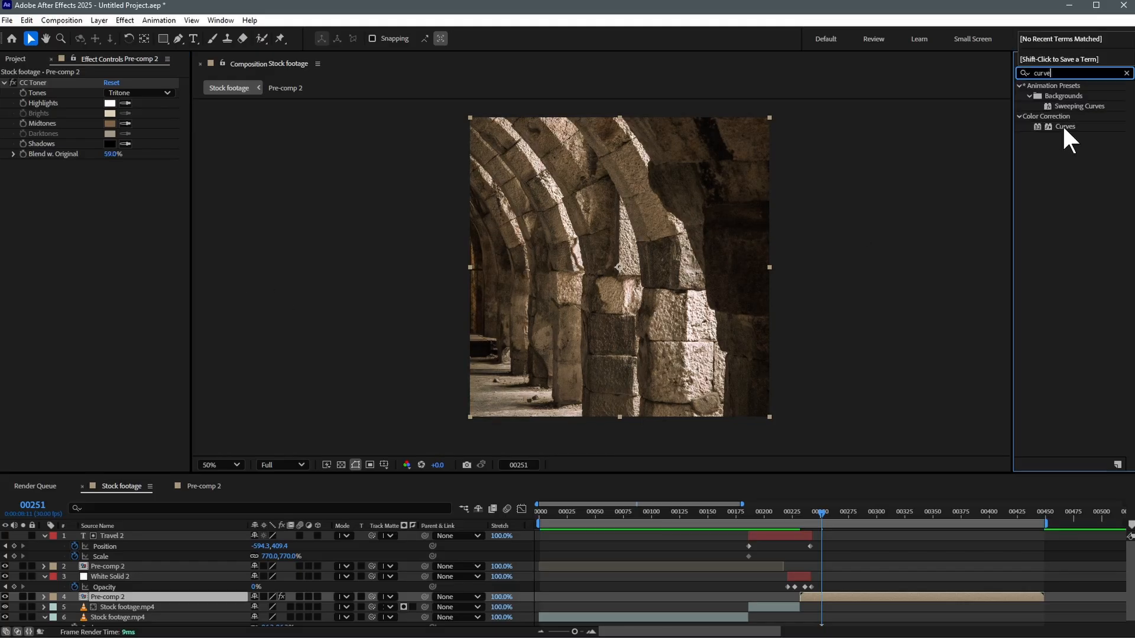
- Apply Curves to Pre-comp 2 and increase contrast by moving the RGB curve's black and white end points inward
double_click(1063, 124)
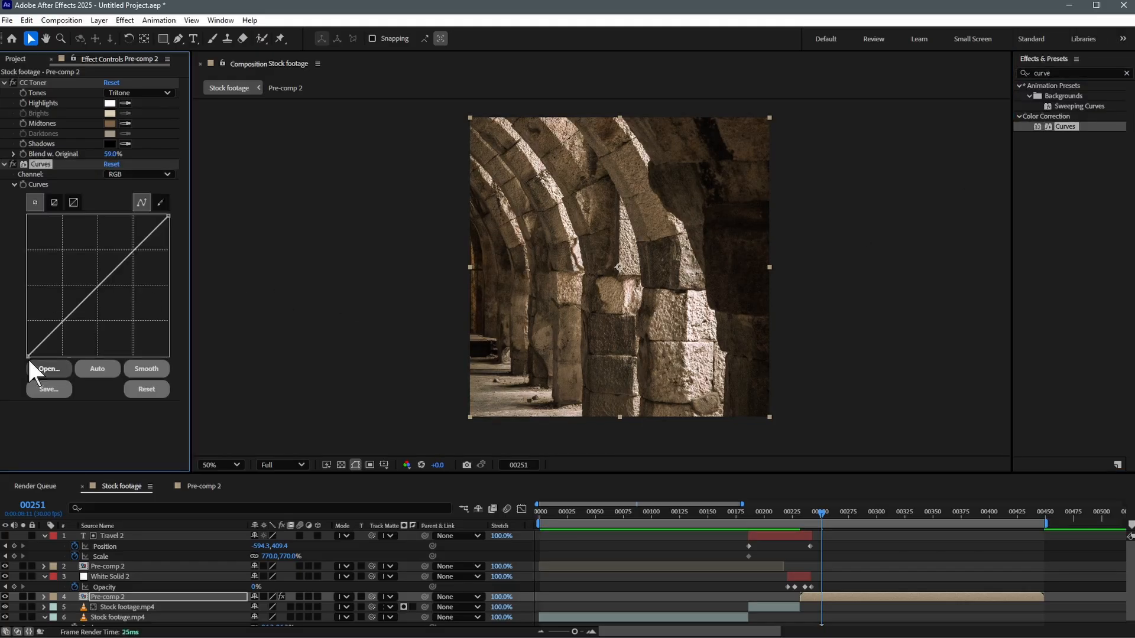
drag(27, 356, 44, 369)
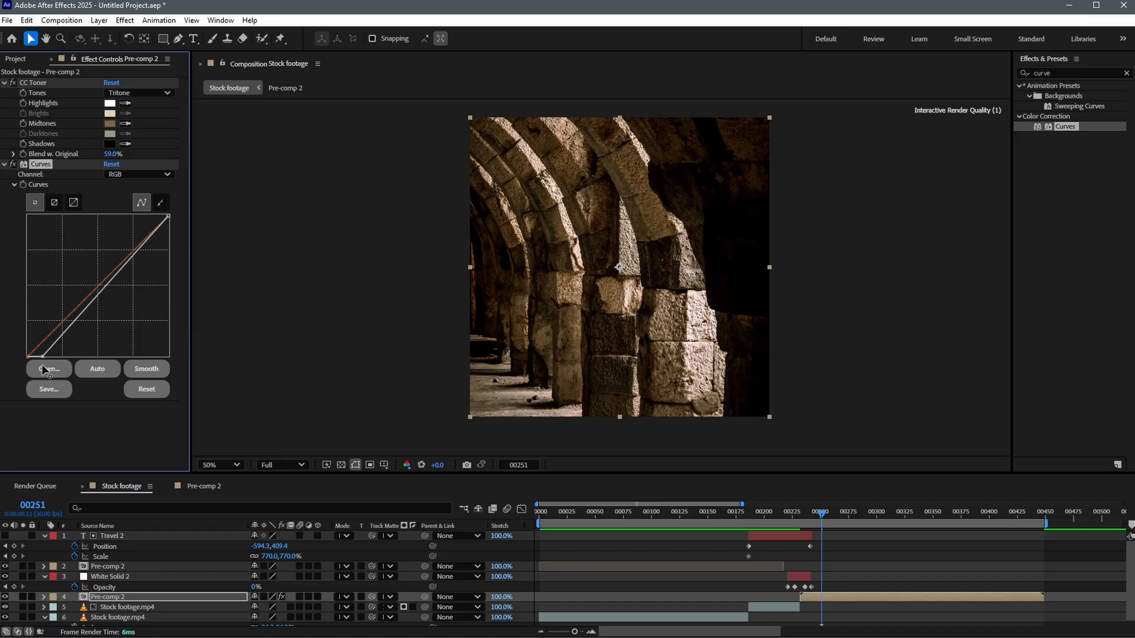
drag(169, 218, 148, 207)
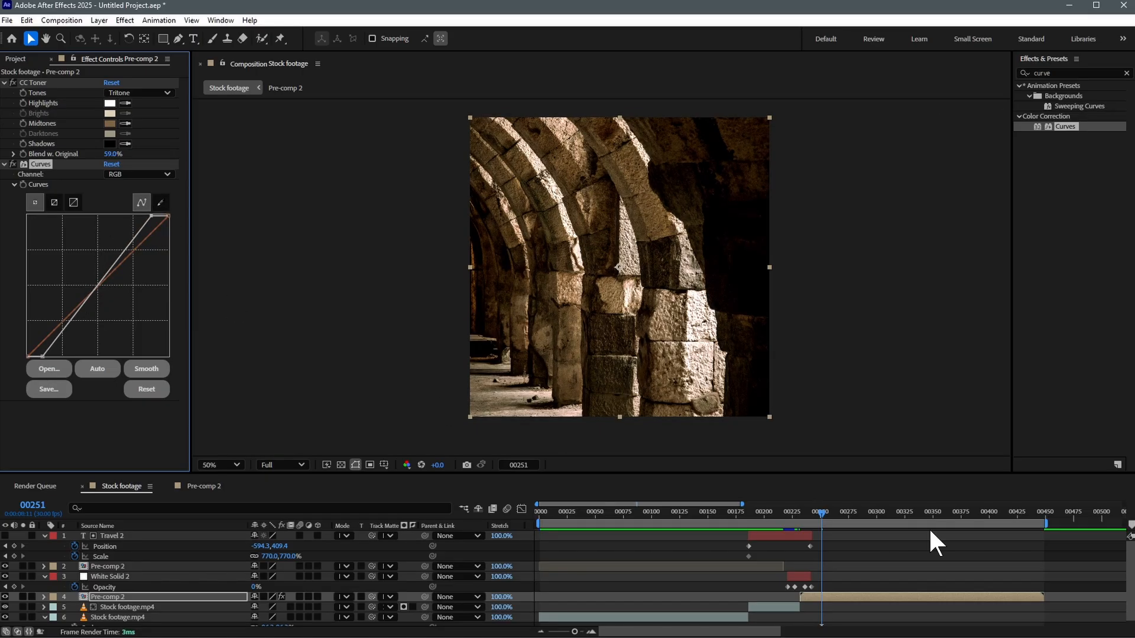
- Copy the CC Toner and Curves effects from Pre-comp 2 onto the first Stock footage.mp4 layer
drag(773, 511, 679, 523)
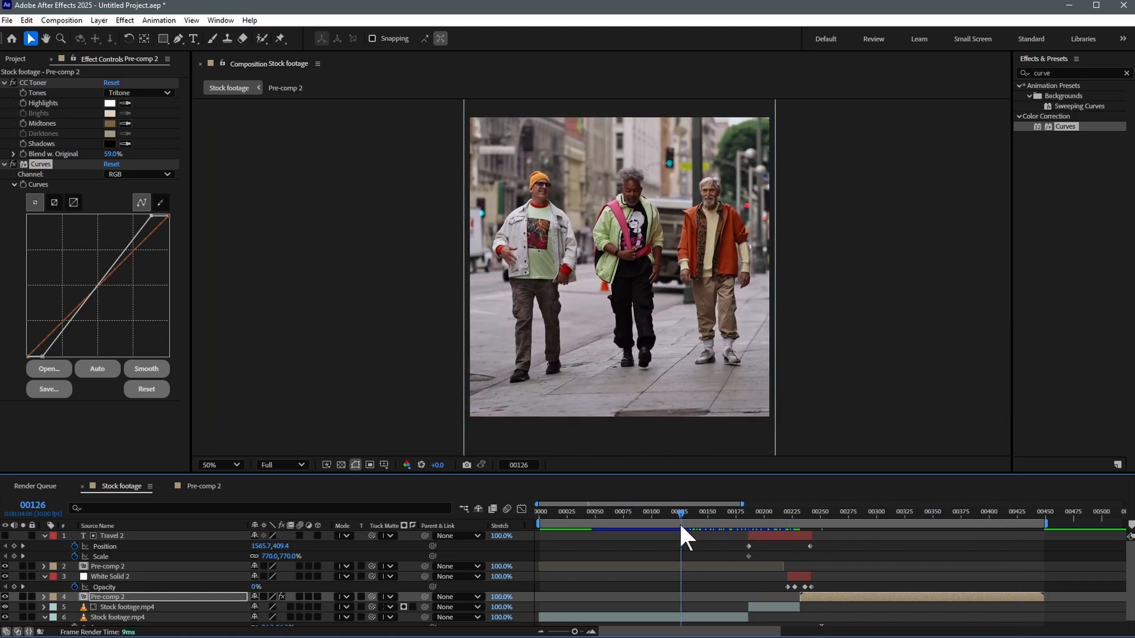
ctrl+click(33, 83)
key(ctrl+c)
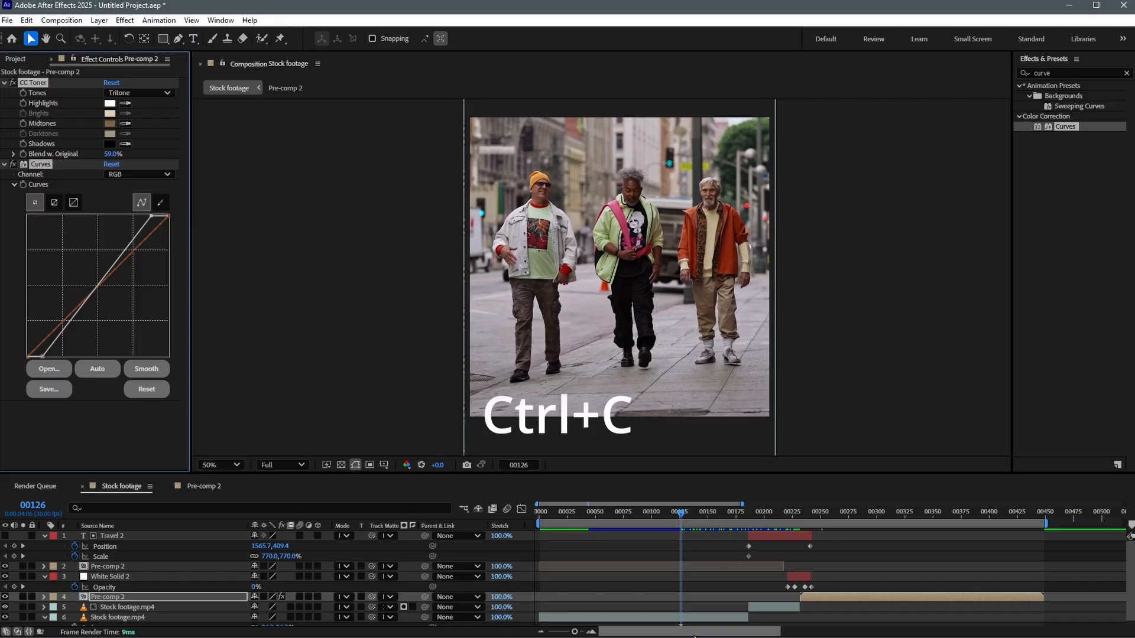
click(650, 617)
key(ctrl+v)
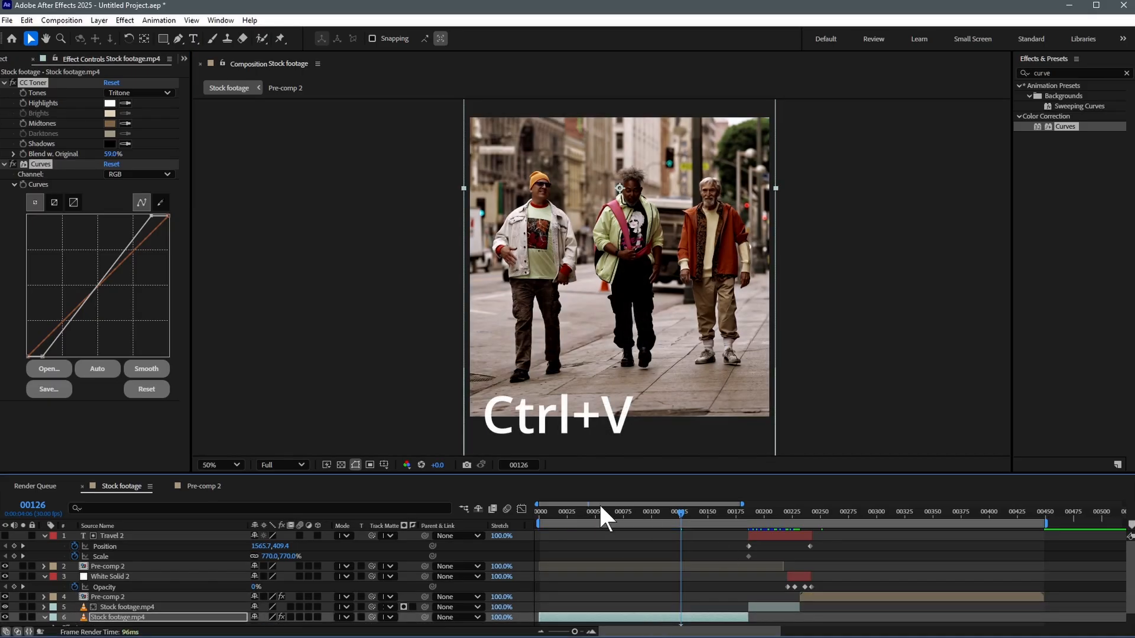
- Keyframe the text-matted Stock footage.mp4 layer's position and scale at frames 186 and 231, with scale 146.3% at frame 231
drag(540, 513, 748, 527)
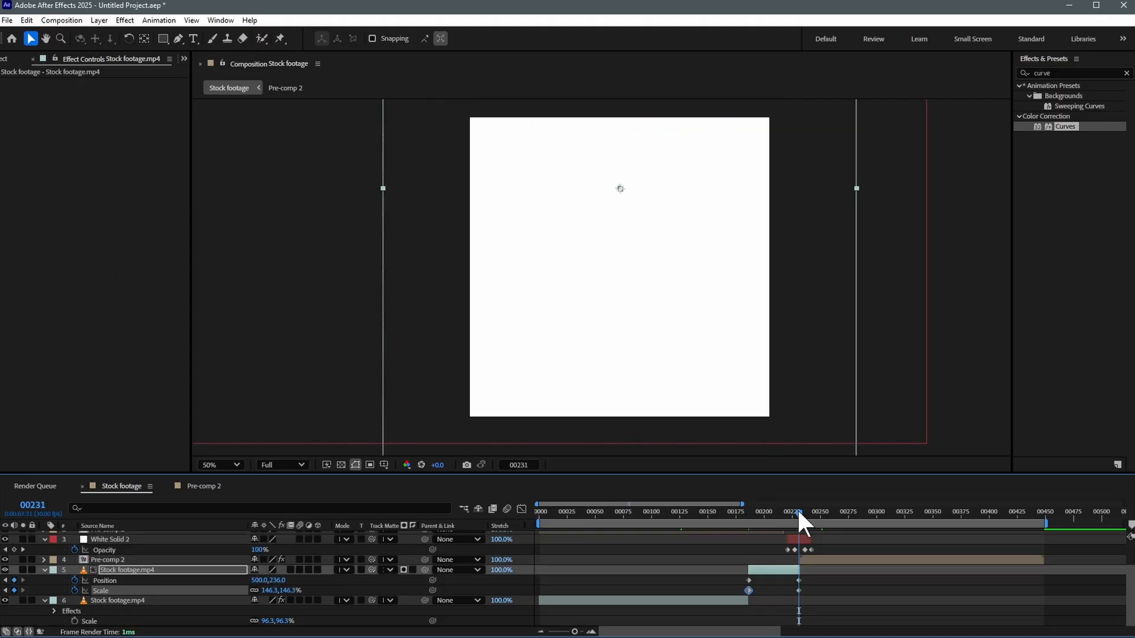
- Set the text-matted Stock footage.mp4 layer's scale at frame 231 to 156.3% and apply Easy Ease to both Scale keyframes
drag(805, 587, 738, 591)
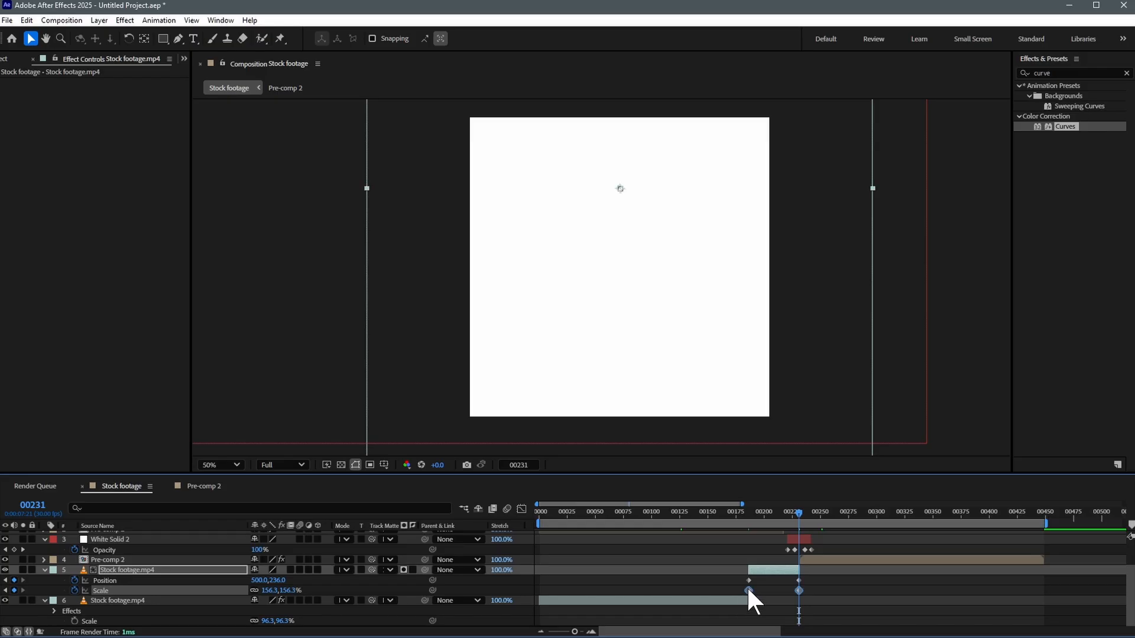
right_click(747, 588)
mouse_move(839, 581)
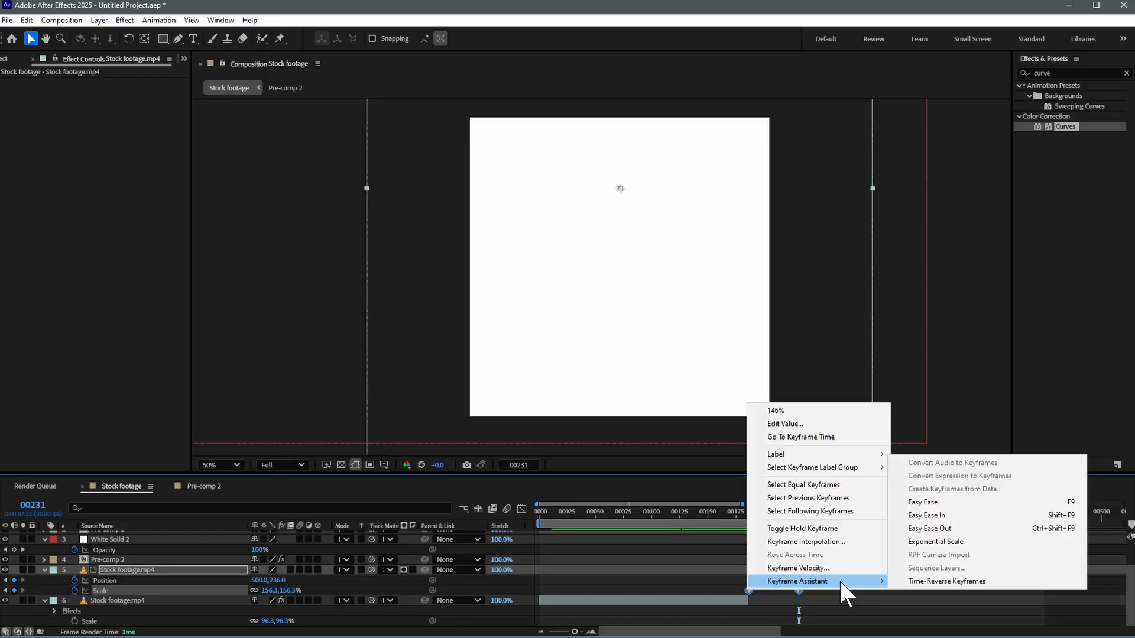
click(975, 503)
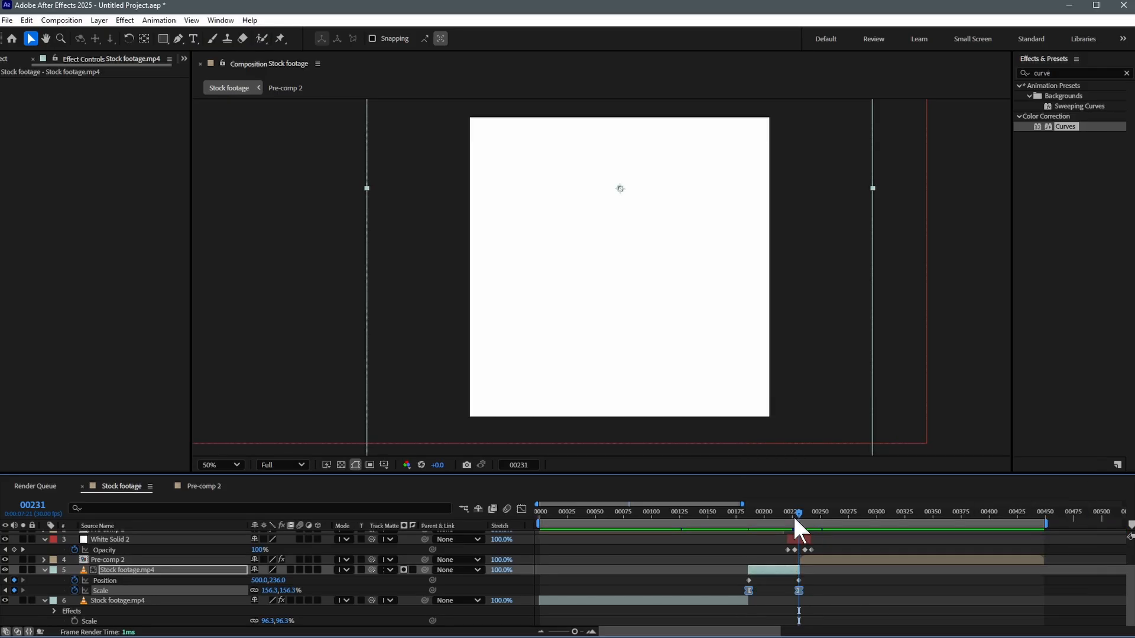
- Smooth the keyframes around the steep part of the Stock footage.mp4 retiming curve in the Graph Editor
click(521, 509)
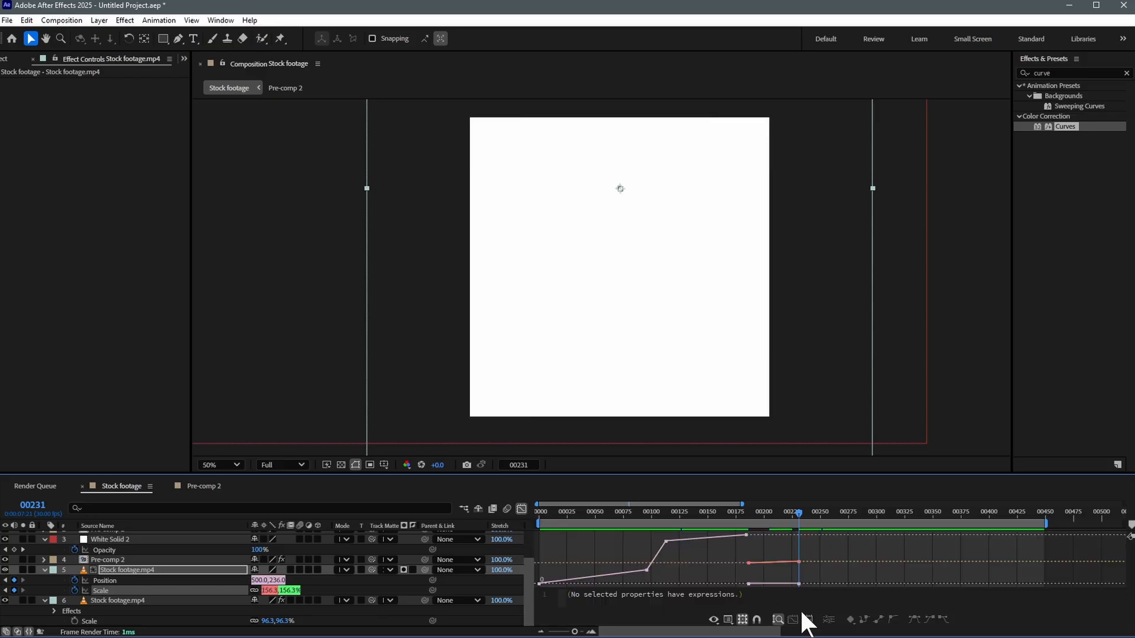
mouse_move(666, 542)
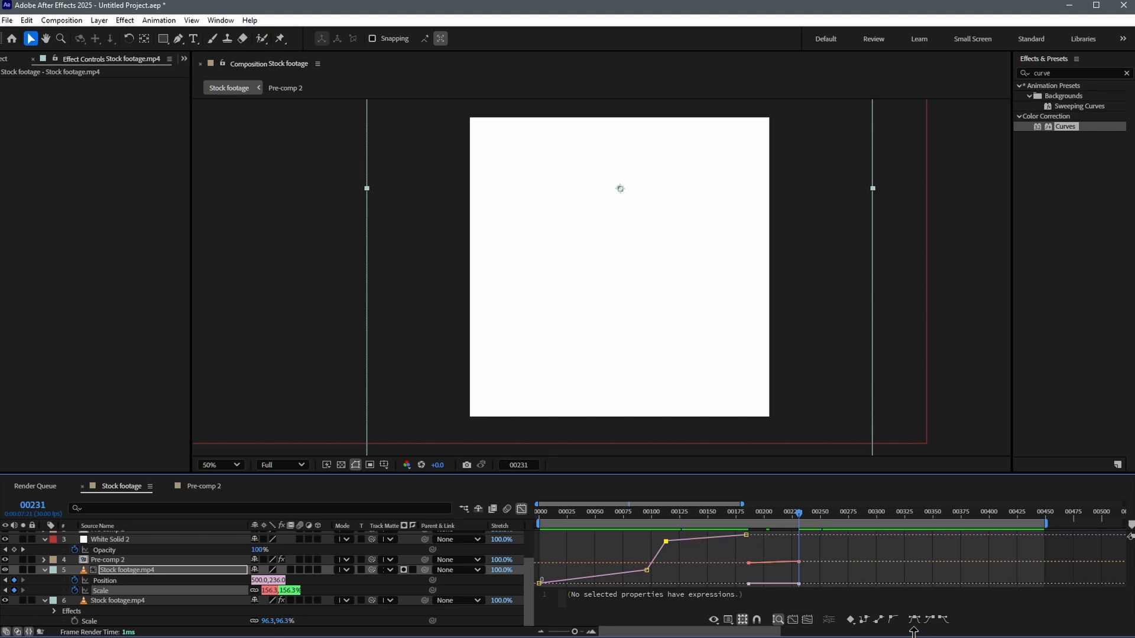
click(891, 620)
click(647, 571)
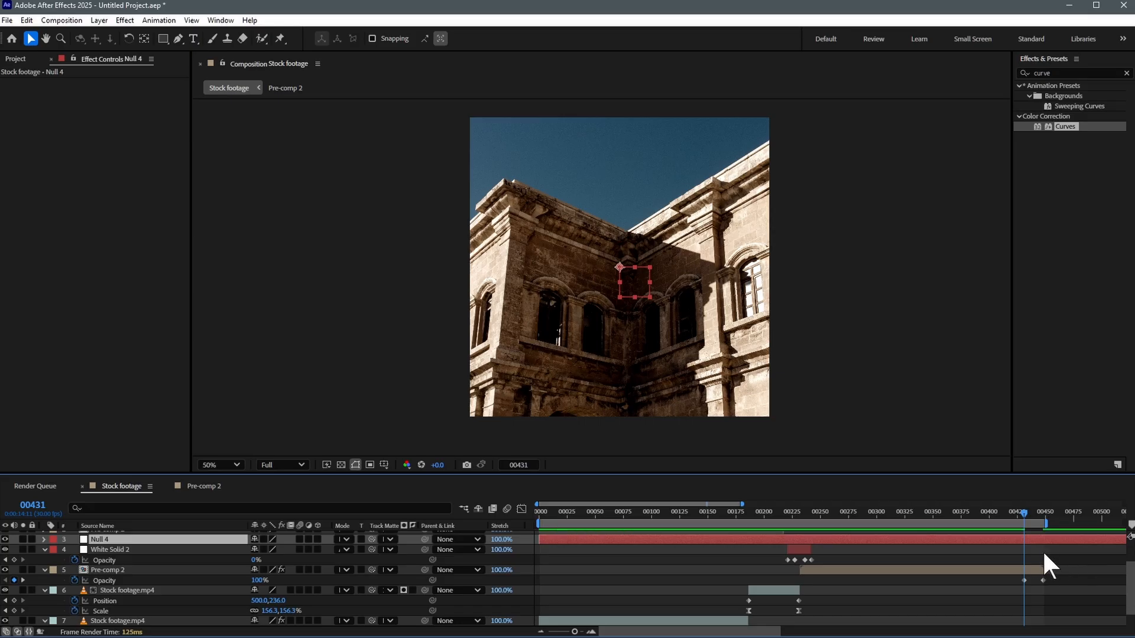
- Split the Null 4 layer at frame 431 and delete the part before that frame
key(ctrl+shift+d)
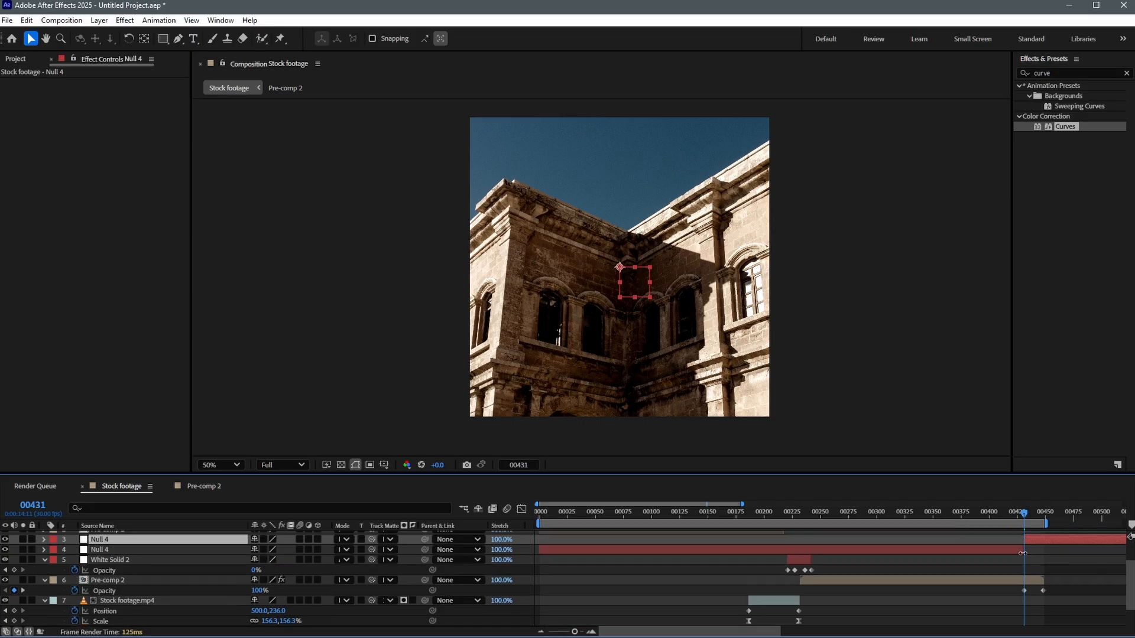
click(996, 548)
key(Delete)
- Extend the work area past frame 551 and trim the composition to it
drag(1047, 520, 1126, 521)
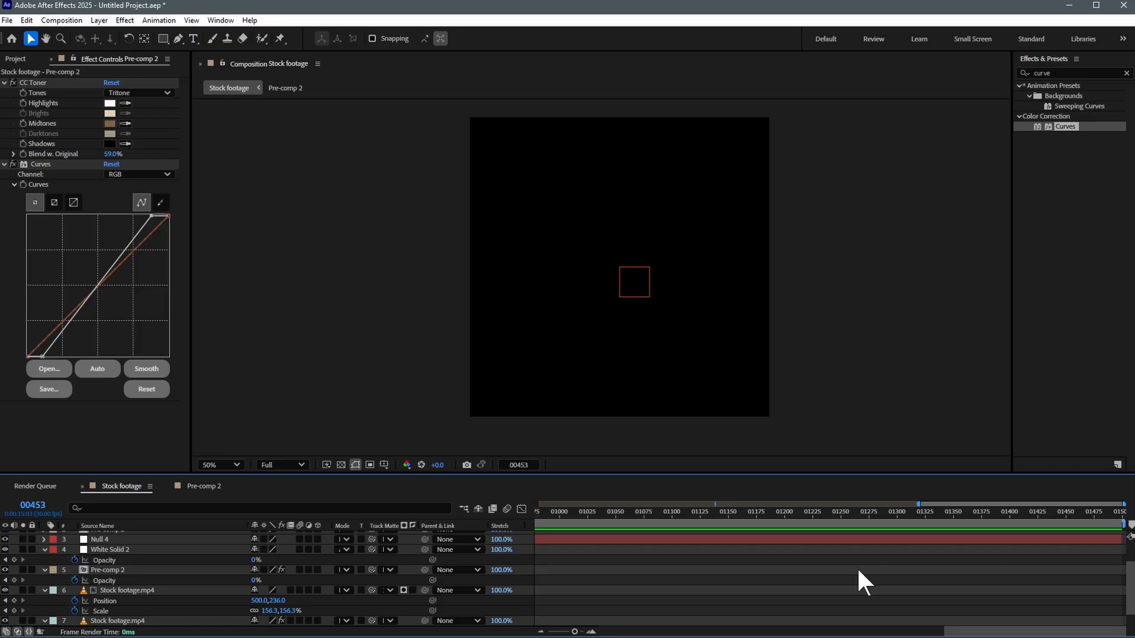
key(minus)
key(minus)
drag(718, 509, 740, 510)
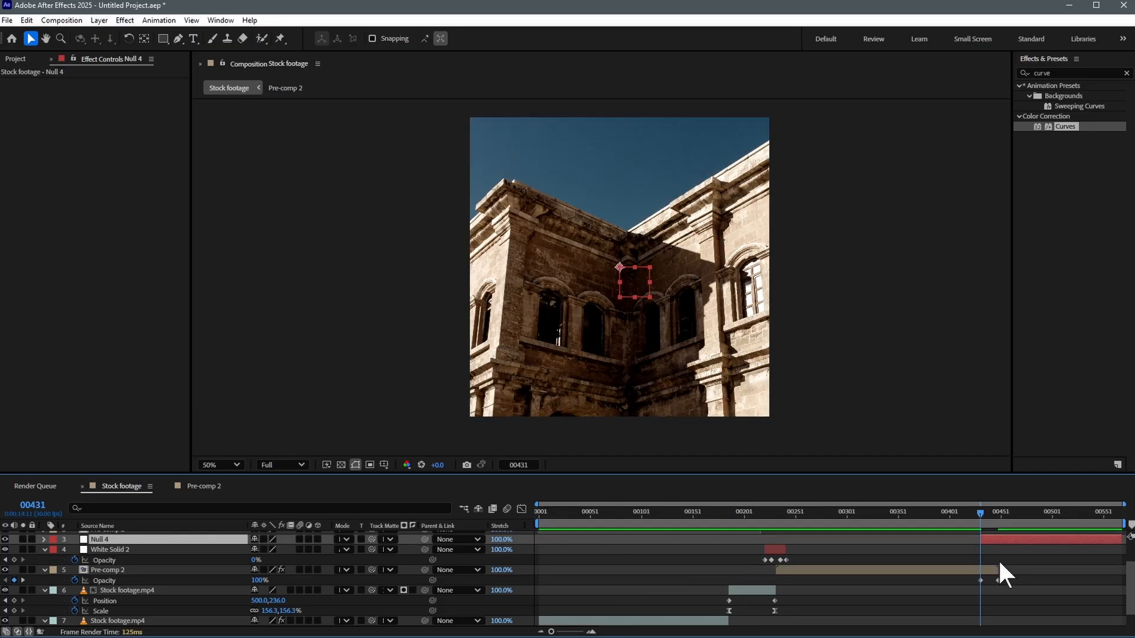
- Add the expression wiggle(5.5,20) to Null 4's Position property
key(p)
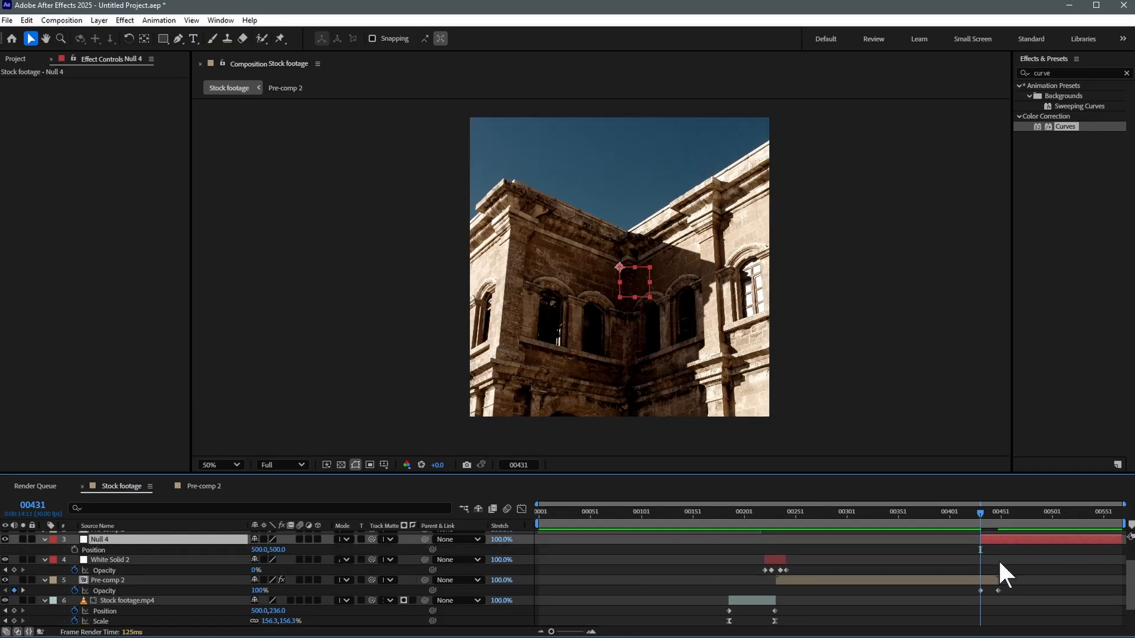
alt+click(75, 549)
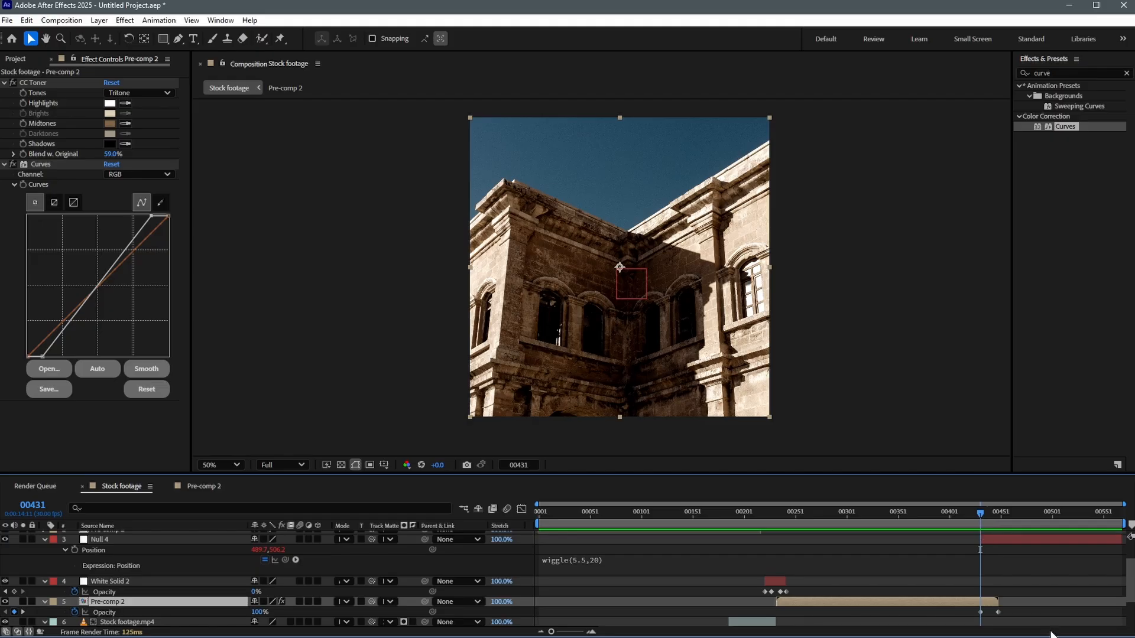
- Split the Pre-comp 2 slideshow layer at frame 431 and parent its trailing part to Null 4
key(ctrl+shift+d)
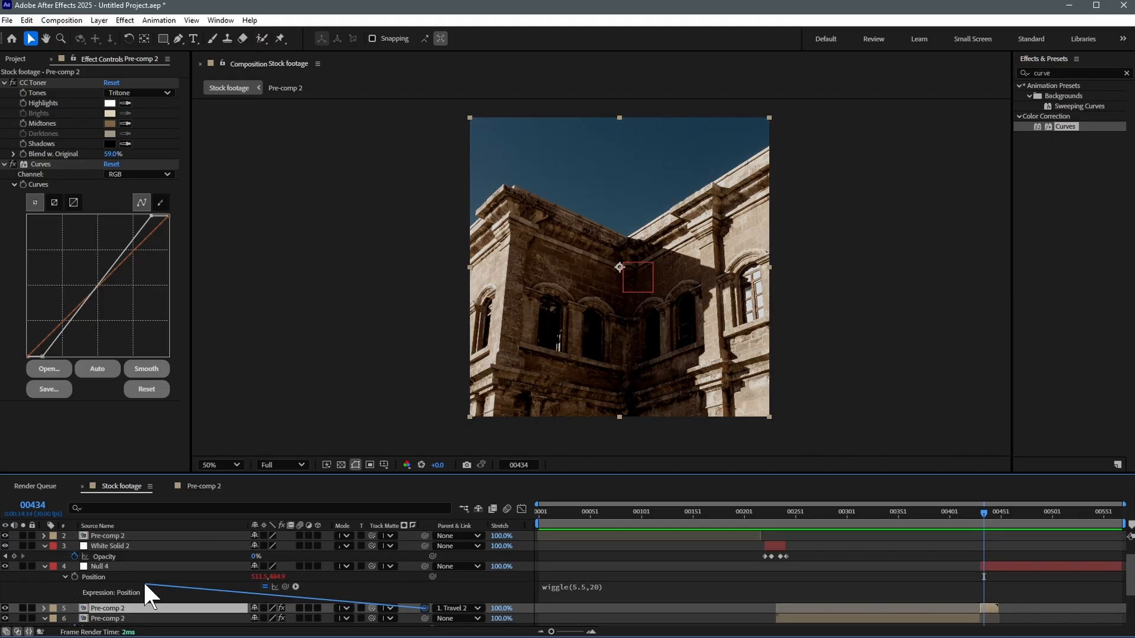
drag(146, 584, 136, 567)
drag(986, 515, 999, 510)
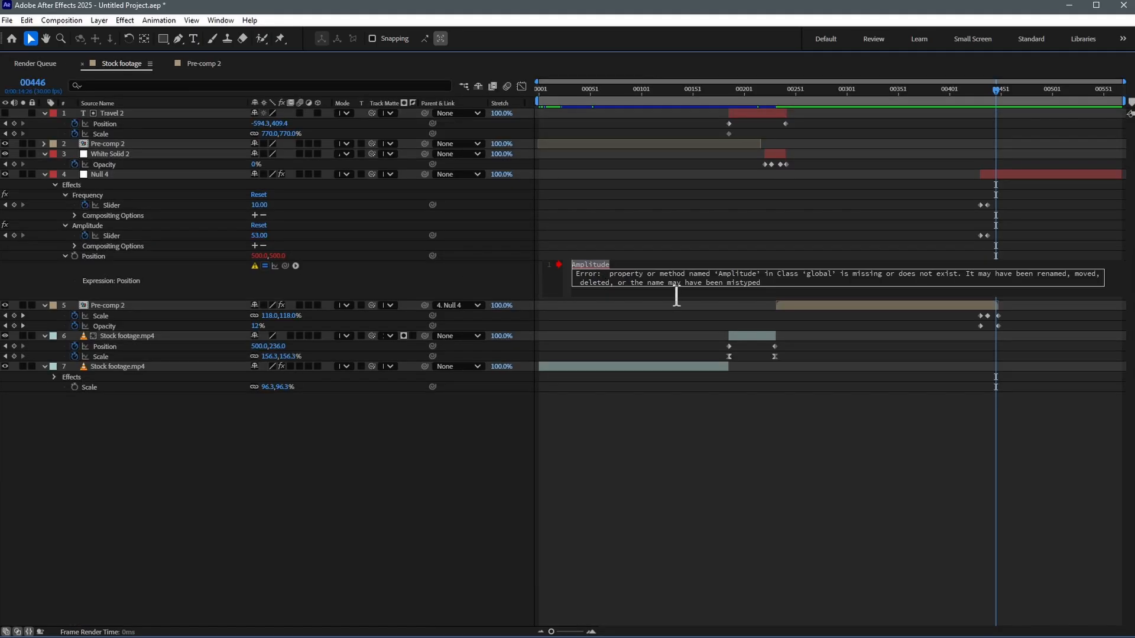
- Replace Null 4's Position expression with one that reads freq and amp from the Frequency and Amplitude sliders and returns wiggle(freq, amp)
key(ctrl+v)
key(ctrl+a)
click(688, 296)
click(719, 513)
drag(991, 91, 982, 89)
click(738, 287)
ctrl+scroll(689, 296, up, 8)
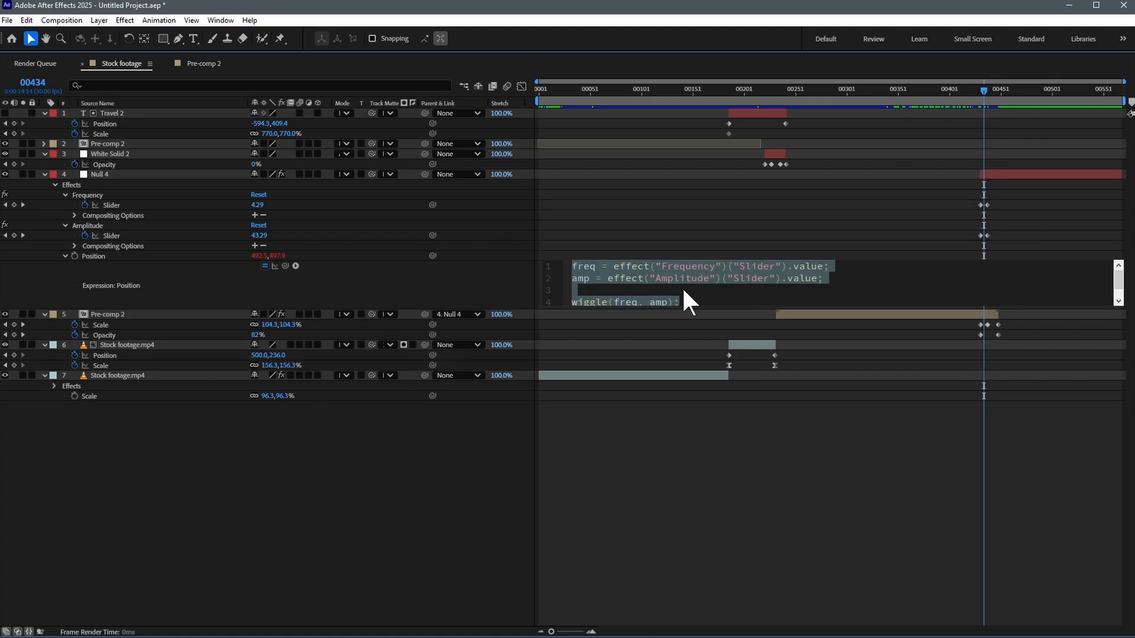
ctrl+scroll(689, 287, down, 1)
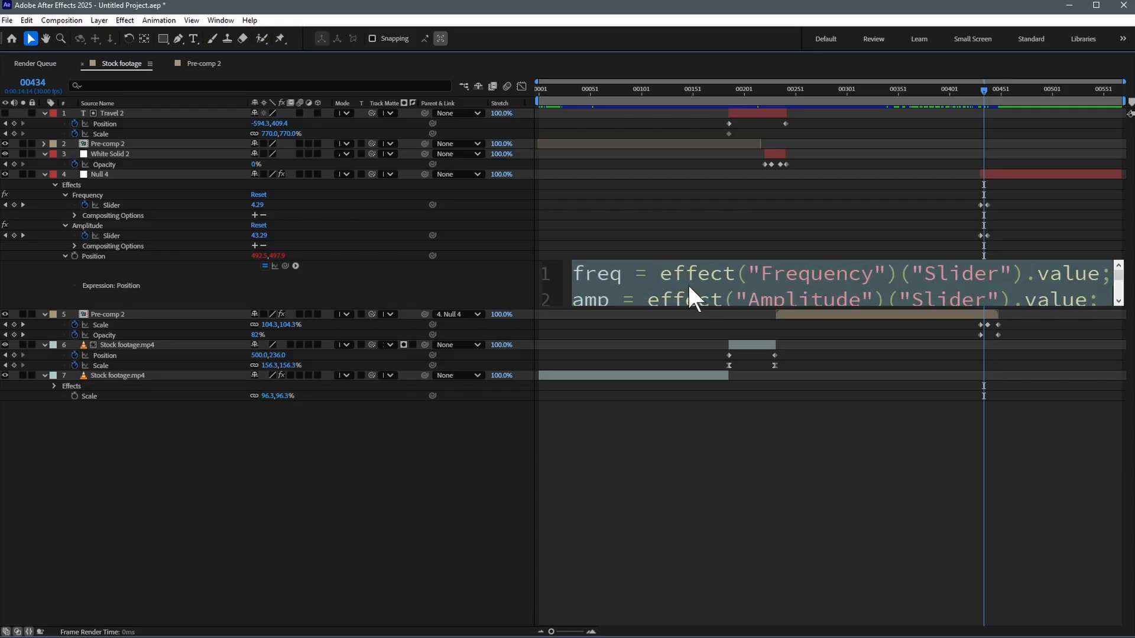
scroll(693, 274, down, 1)
scroll(691, 274, up, 1)
click(707, 499)
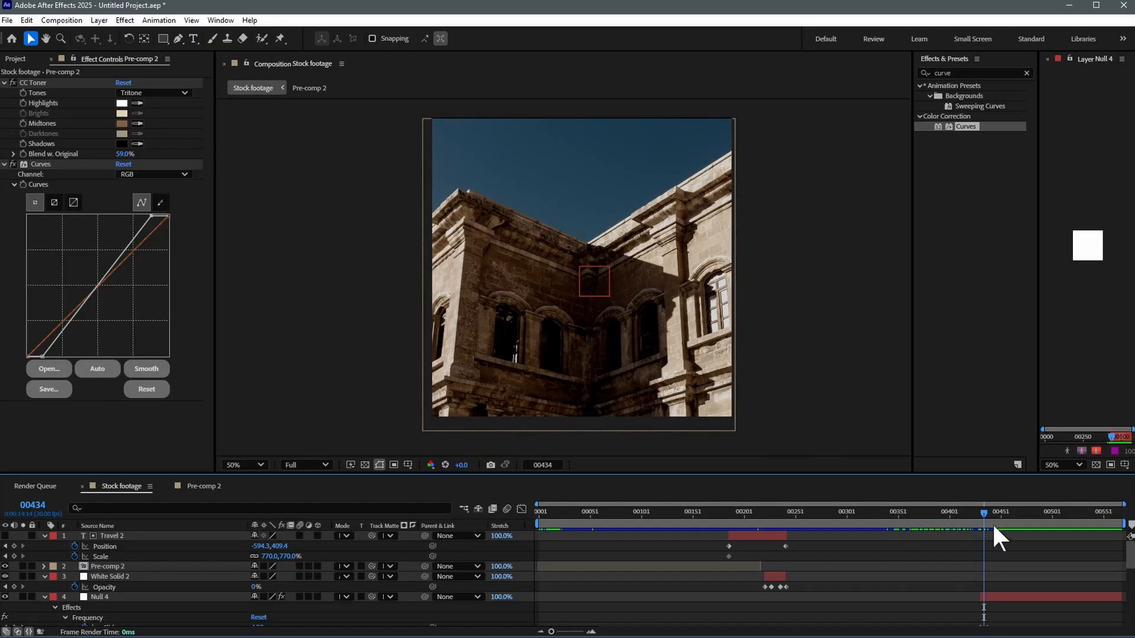
- Scrub through the closing shake to frame 452 and close the Null 4 layer viewer
drag(980, 512, 998, 512)
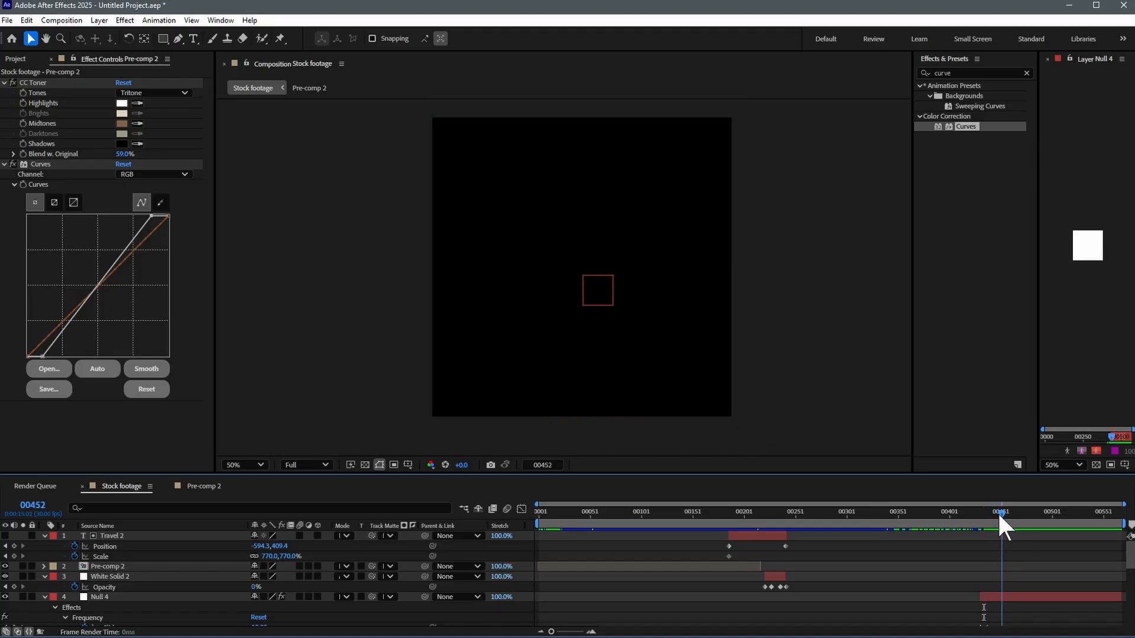
click(1047, 59)
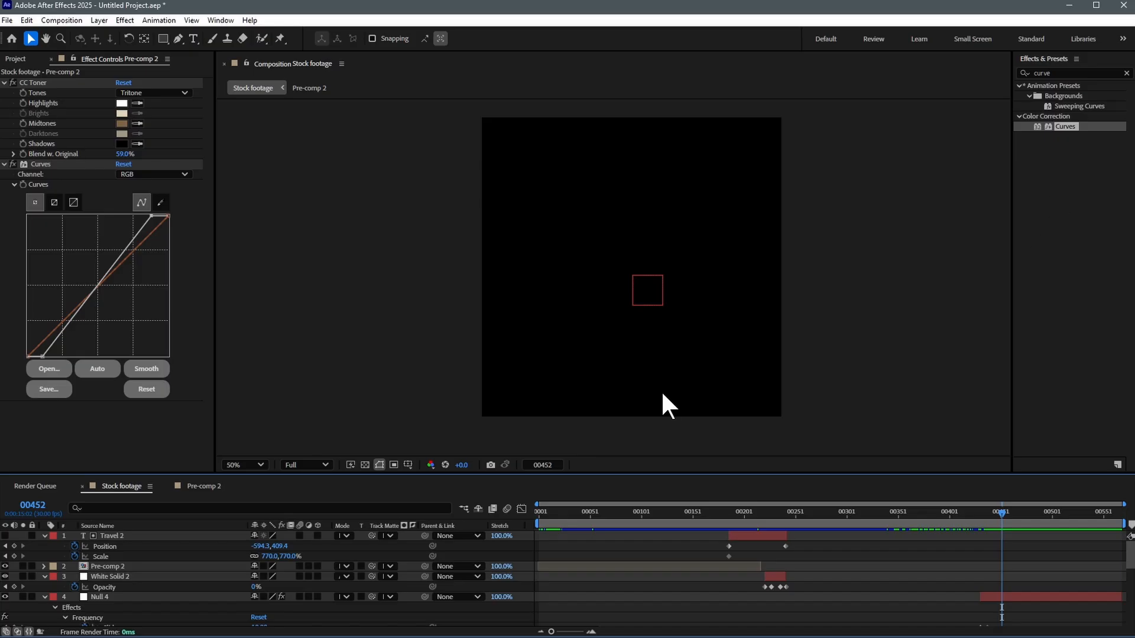
- Add a two-line text layer reading "The Smartistic" directly above Null 4
click(1013, 594)
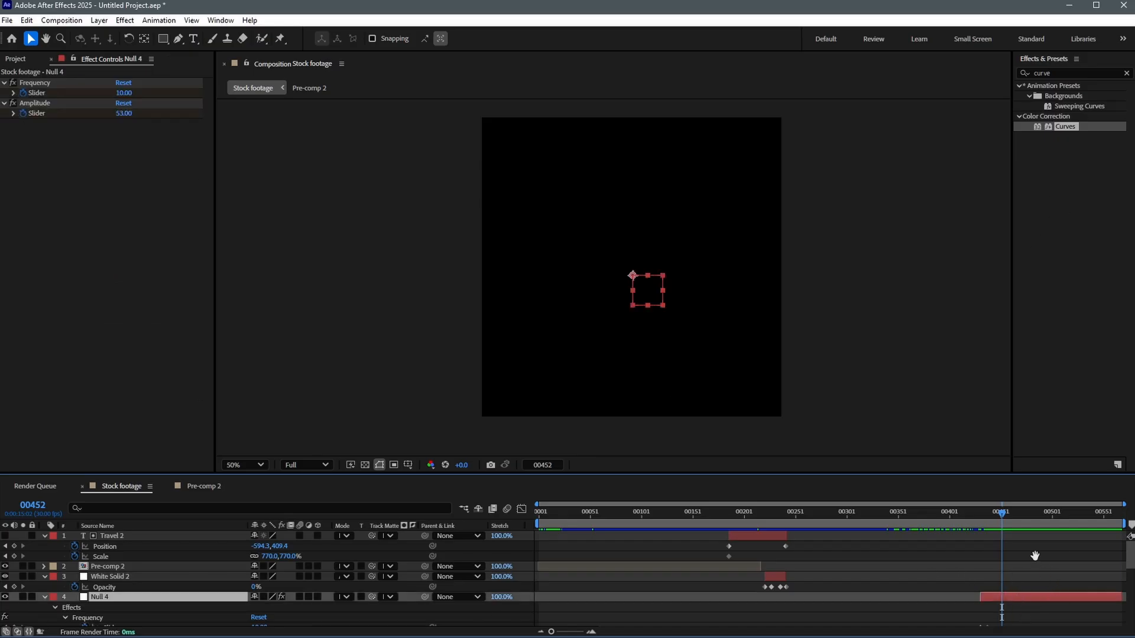
right_click(688, 412)
mouse_move(718, 420)
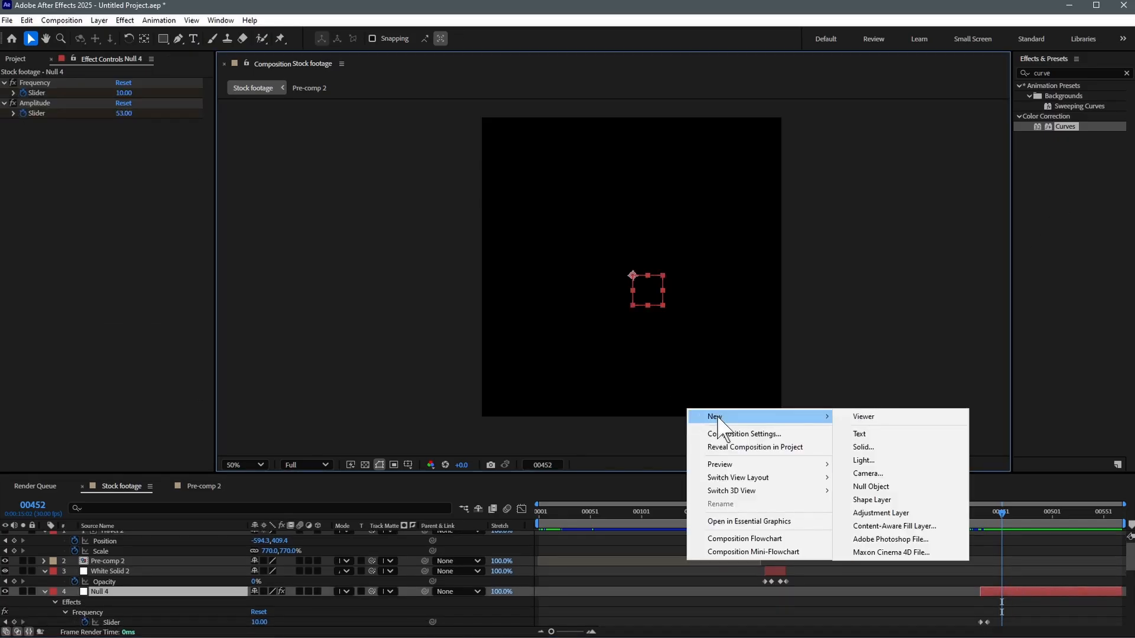
click(862, 434)
text(The)
key(Return)
text(Smar)
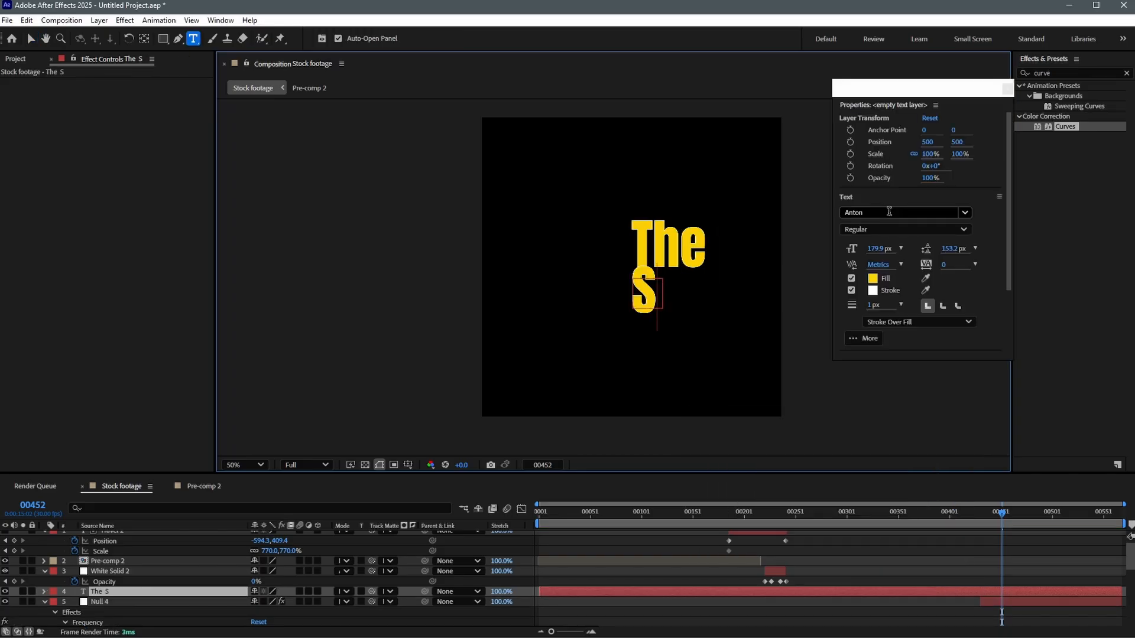
text(tistic)
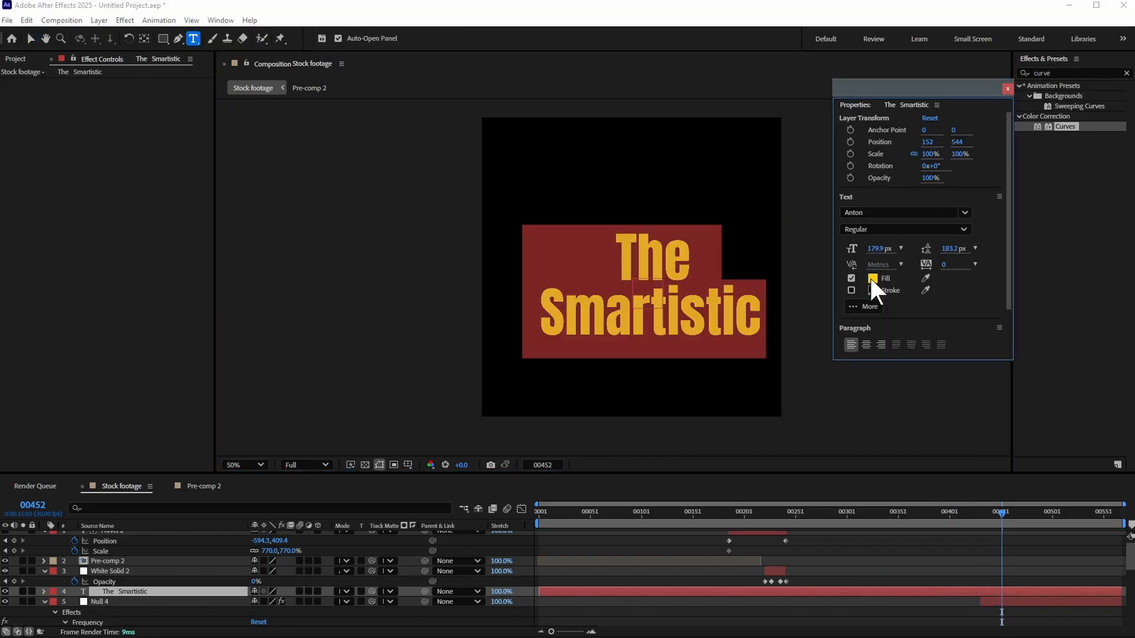
- Fill the "The Smartistic" title with white (FFFFFF) and move it to about the centre of the frame
click(872, 278)
drag(872, 337, 807, 219)
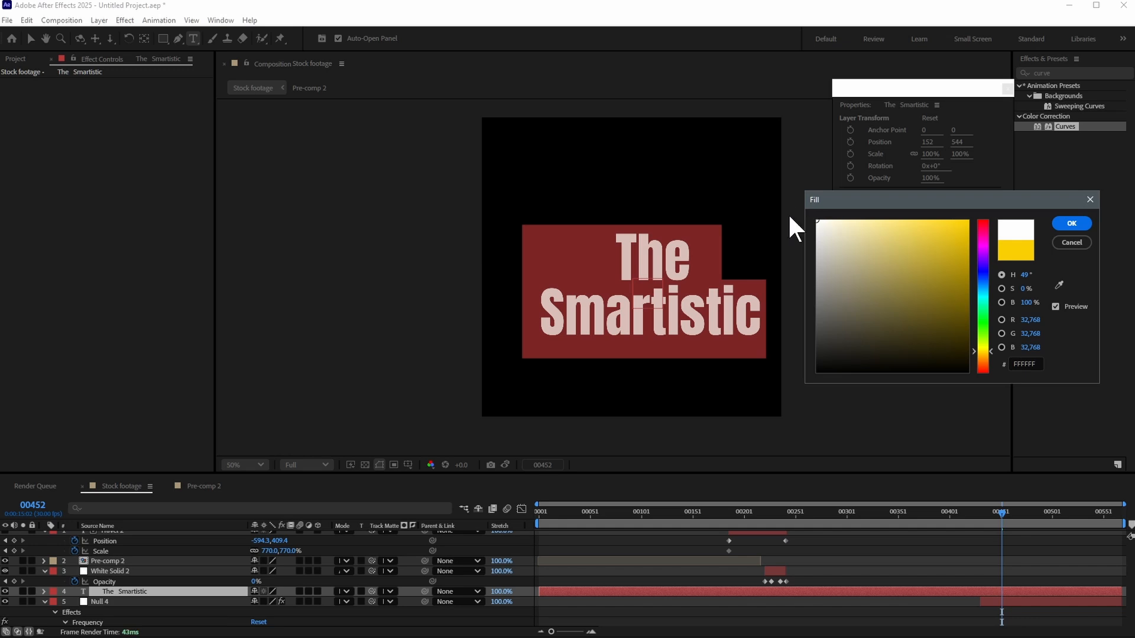
click(1071, 224)
click(30, 39)
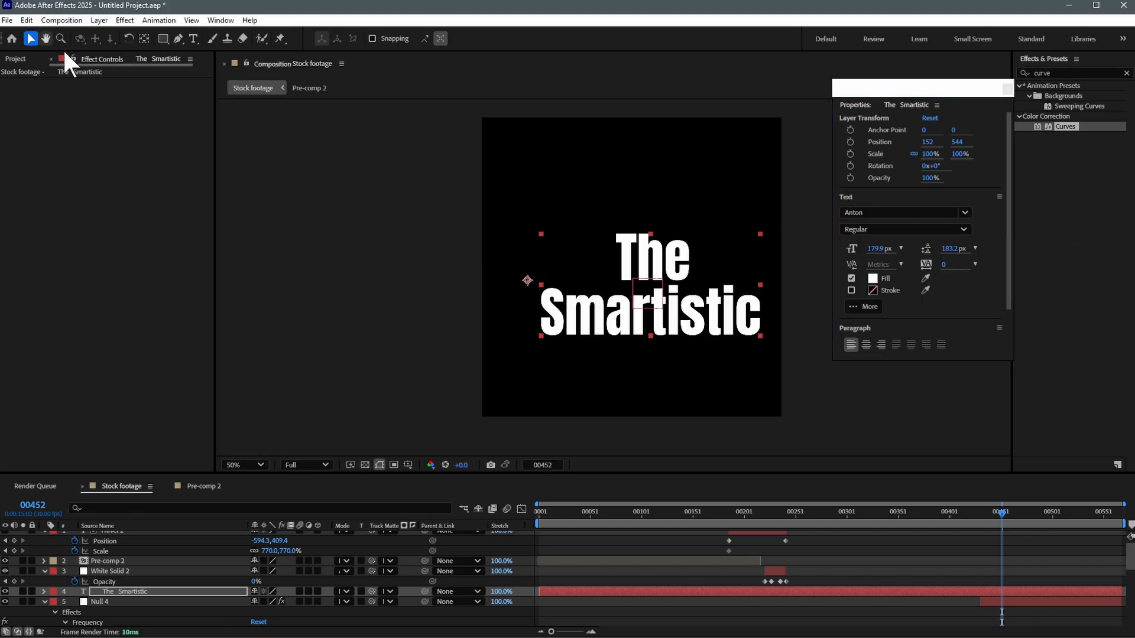
drag(673, 303, 656, 284)
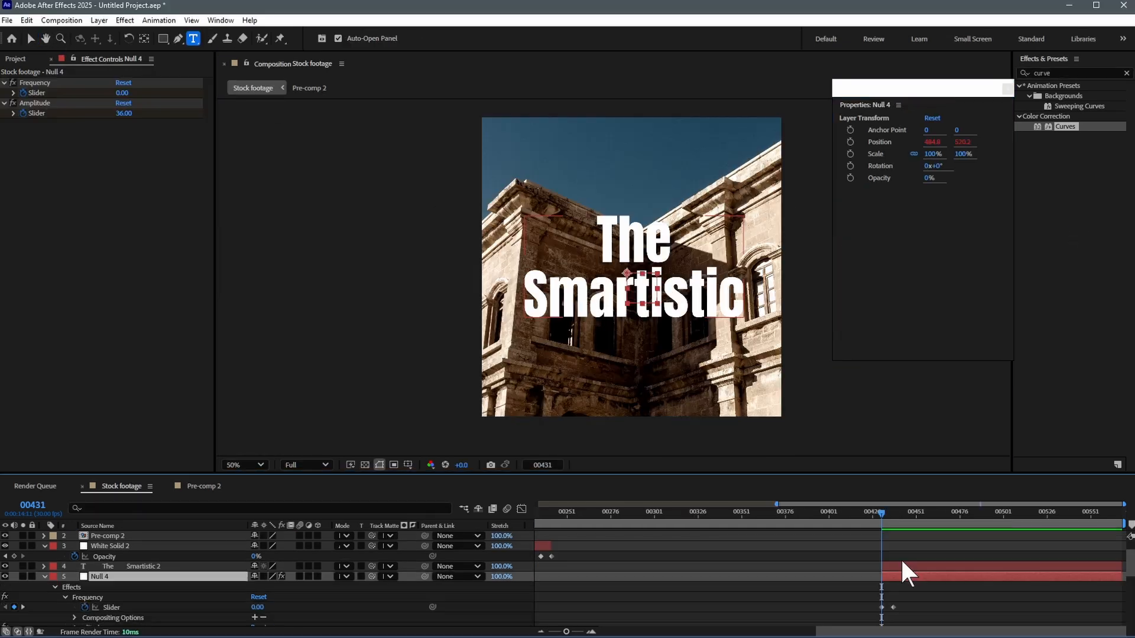
- Apply the Wiggly Scale Wipe preset to the "The Smartistic" title at frame 431 and preview the animation
click(908, 568)
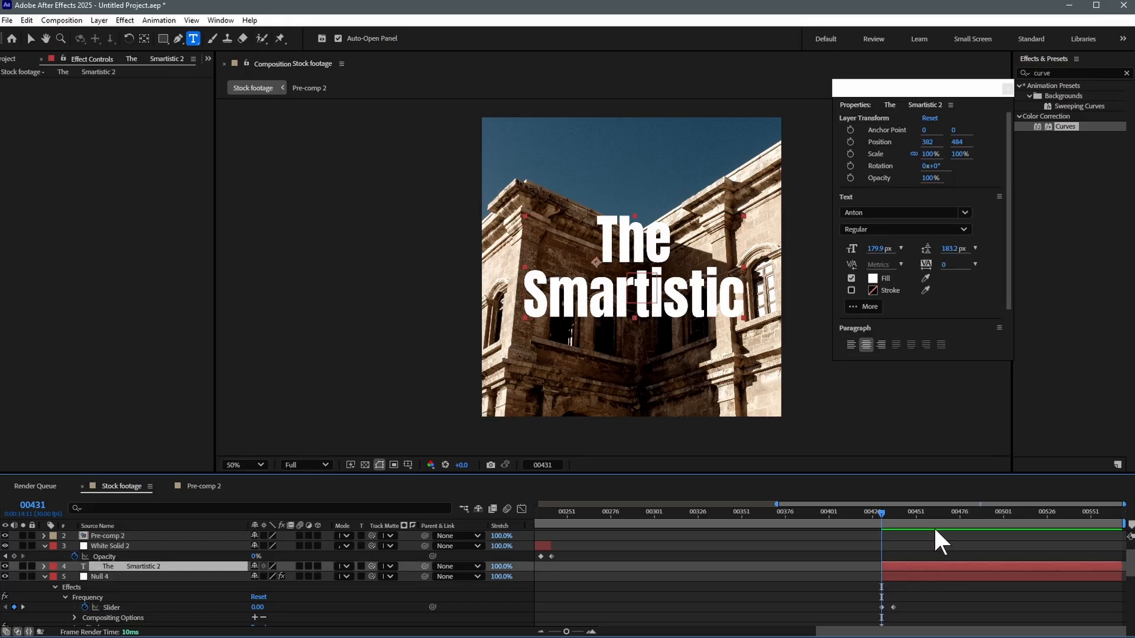
click(1040, 72)
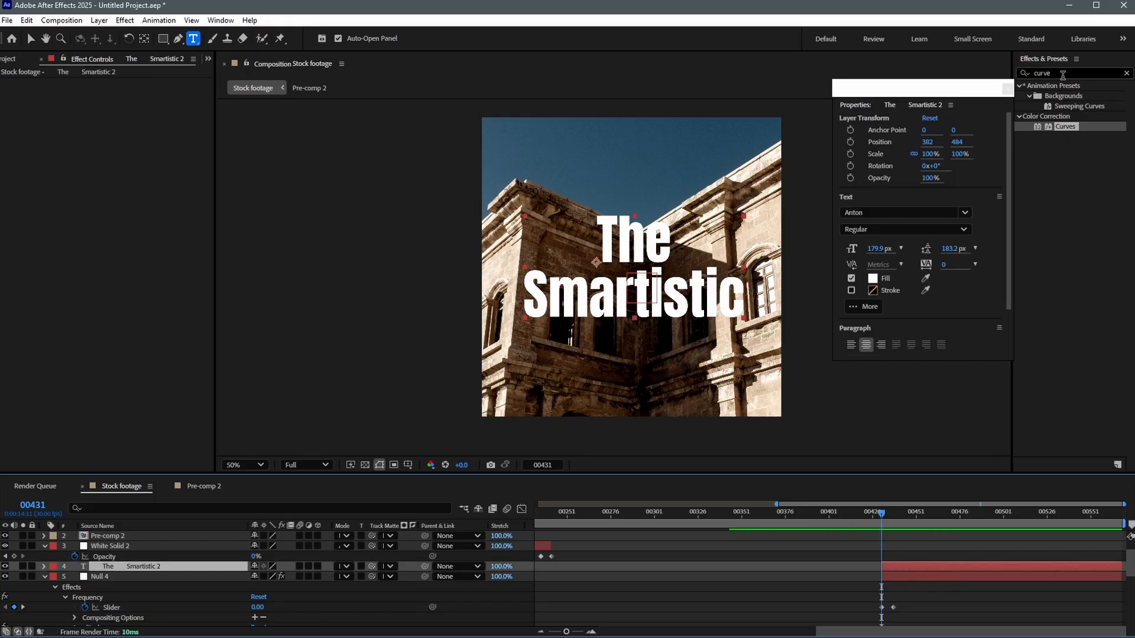
text(scale)
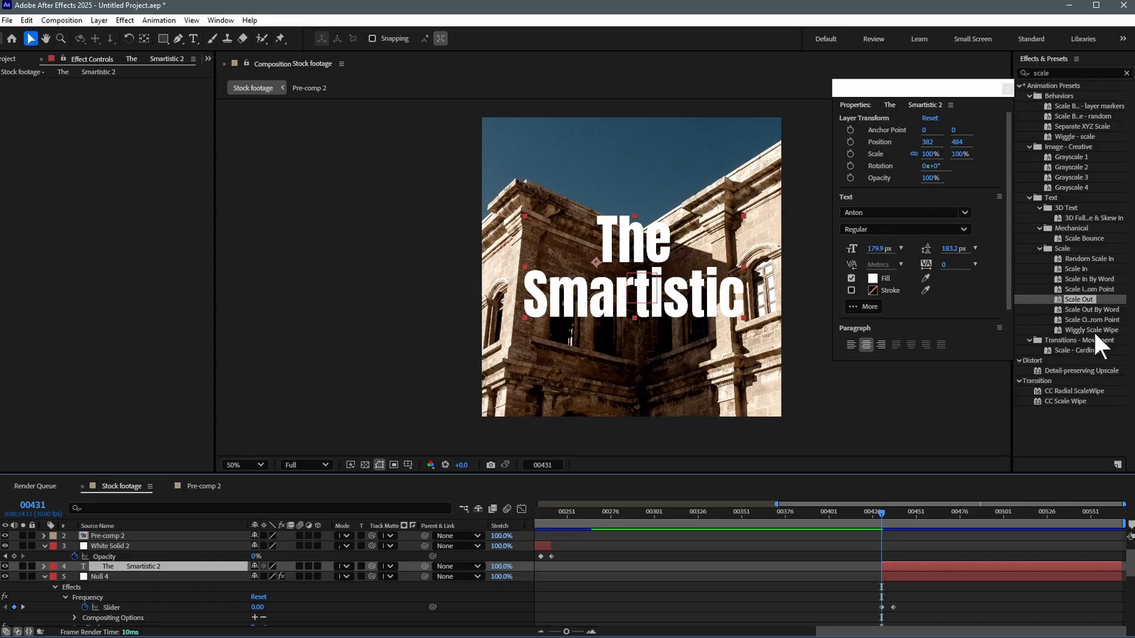
double_click(1093, 330)
drag(882, 516, 844, 523)
key(space)
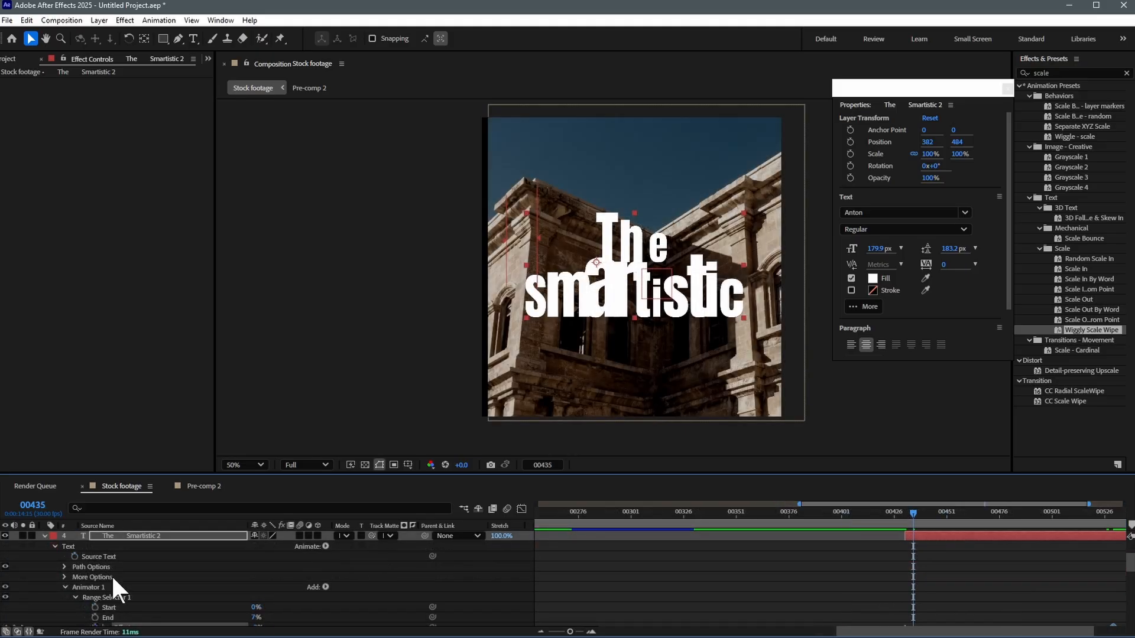
- Add an Opacity property to the title's text animator and keyframe it at 0% on frame 435
click(325, 547)
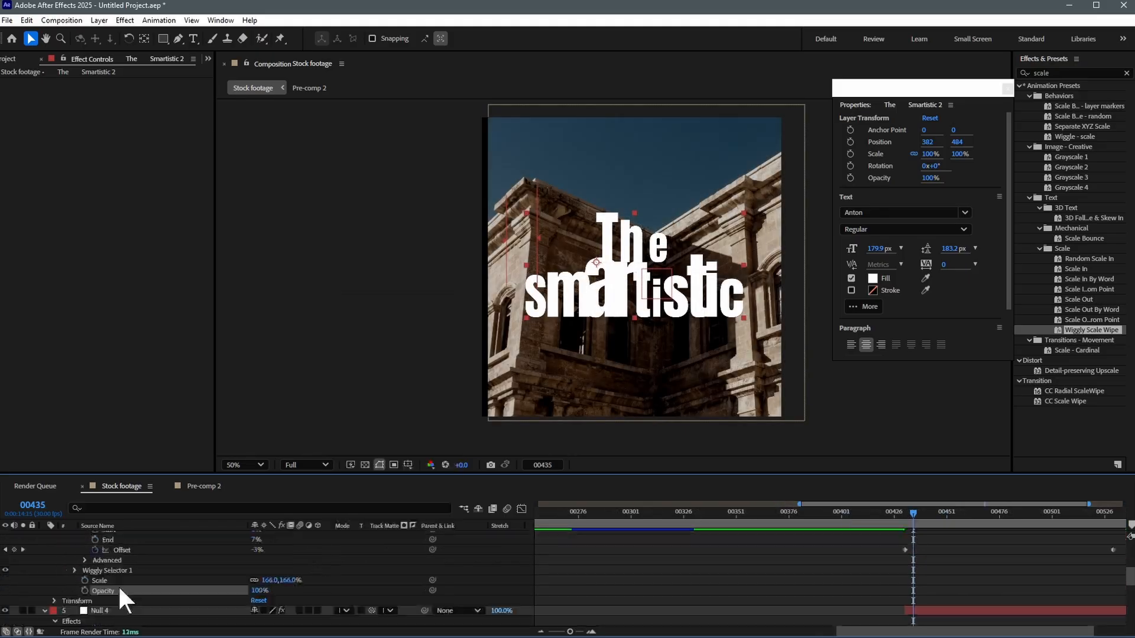
click(85, 590)
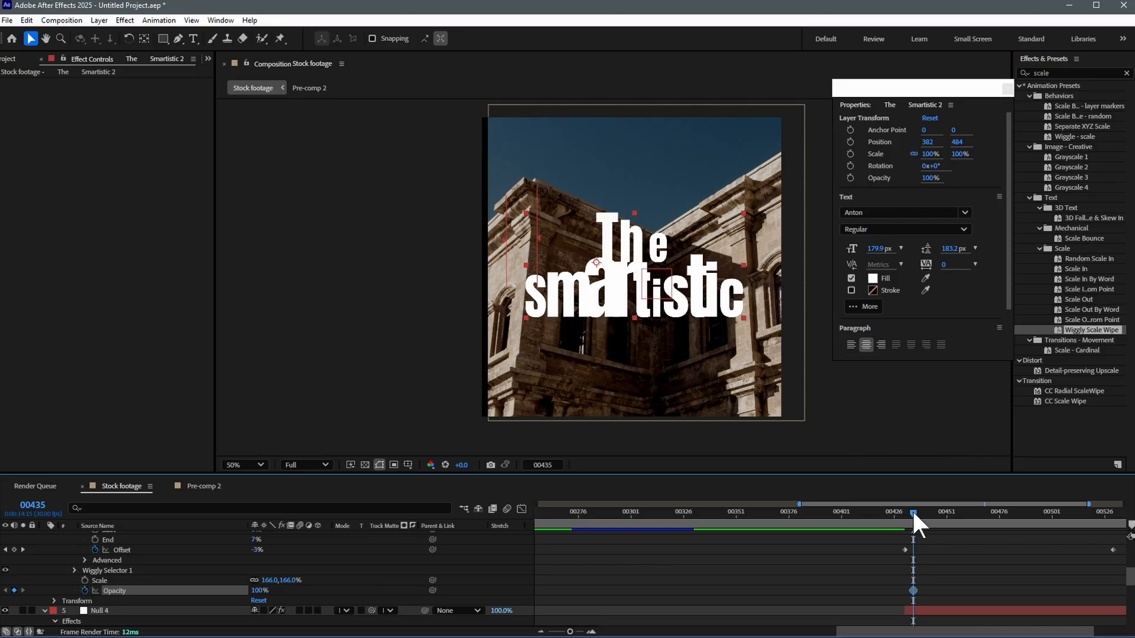
drag(248, 590, 192, 599)
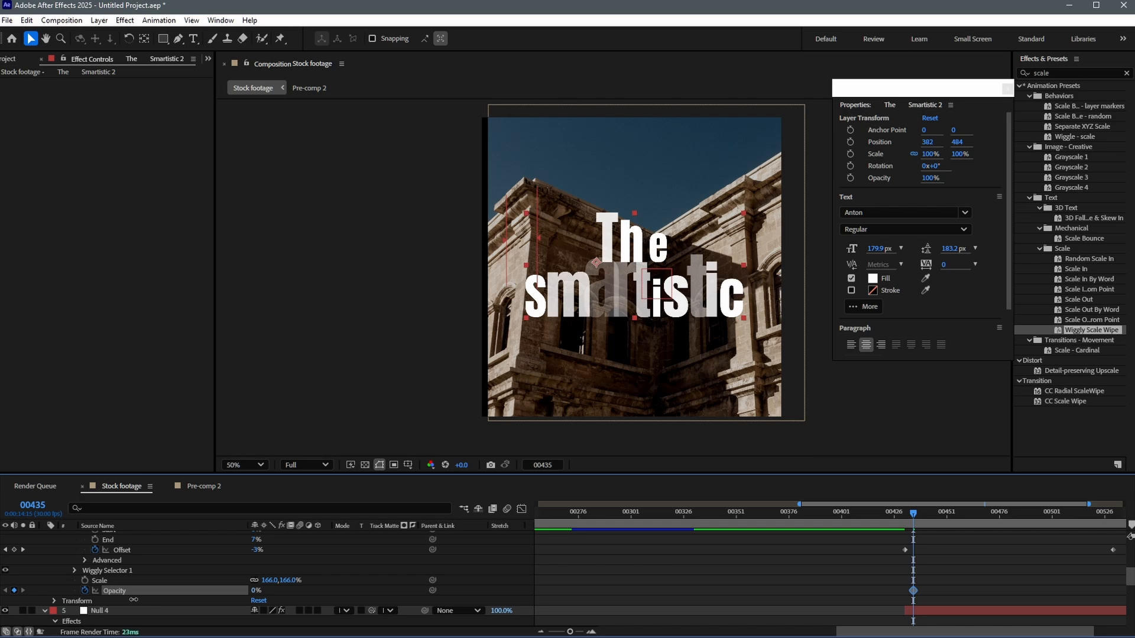
drag(913, 510, 952, 507)
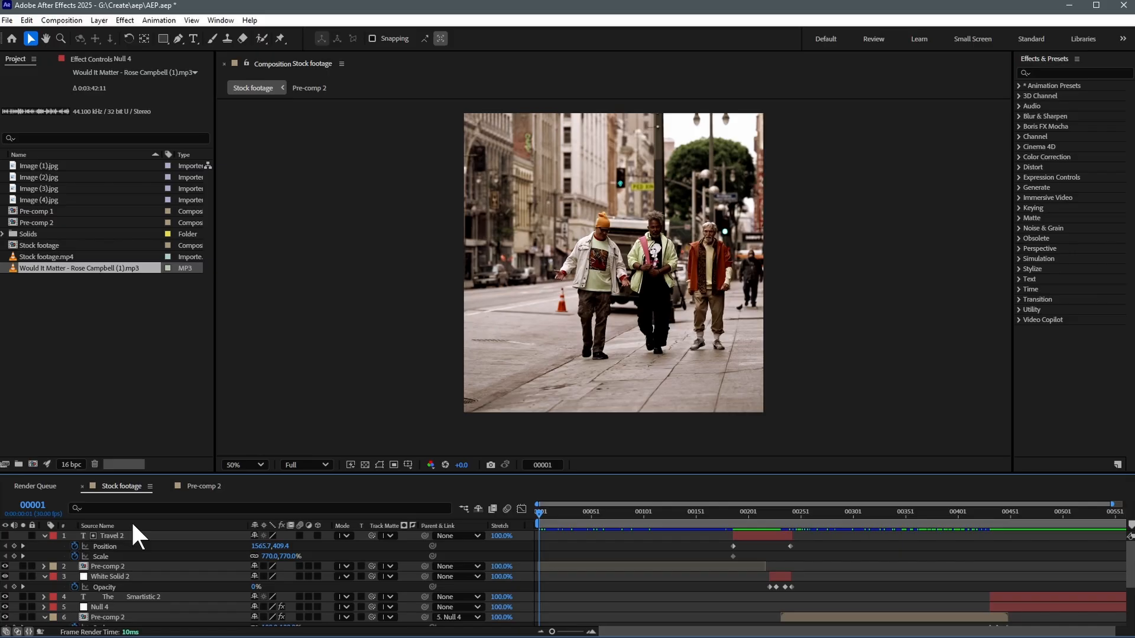
- Add the Would It Matter MP3 as the top layer of the Stock footage composition and play the video from frame 1
drag(77, 273, 130, 543)
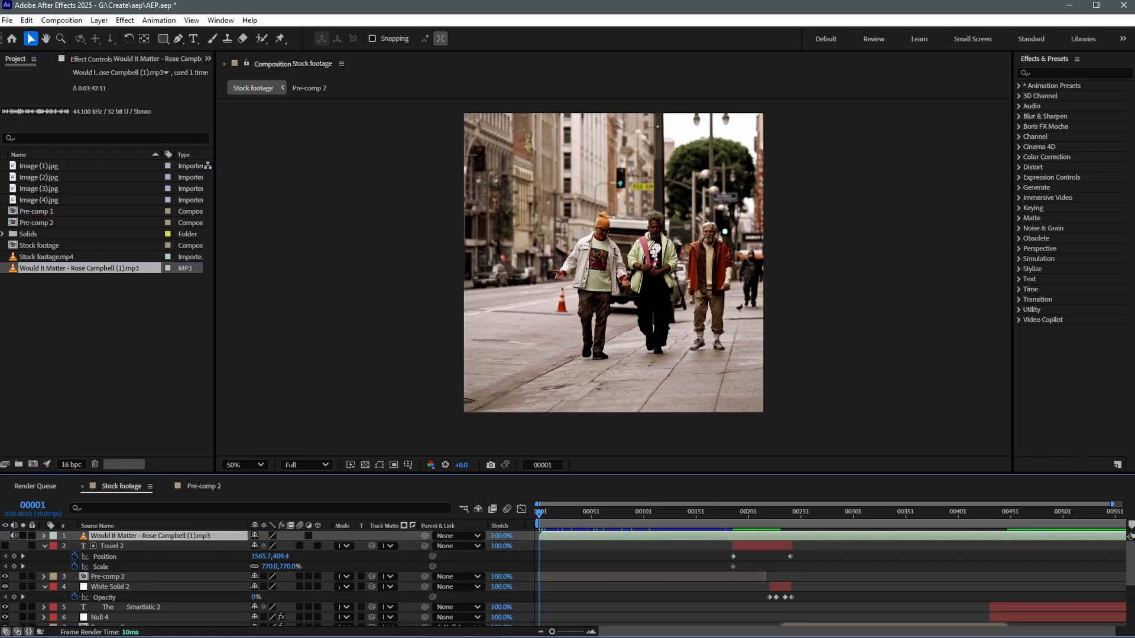
drag(738, 515, 536, 531)
key(space)
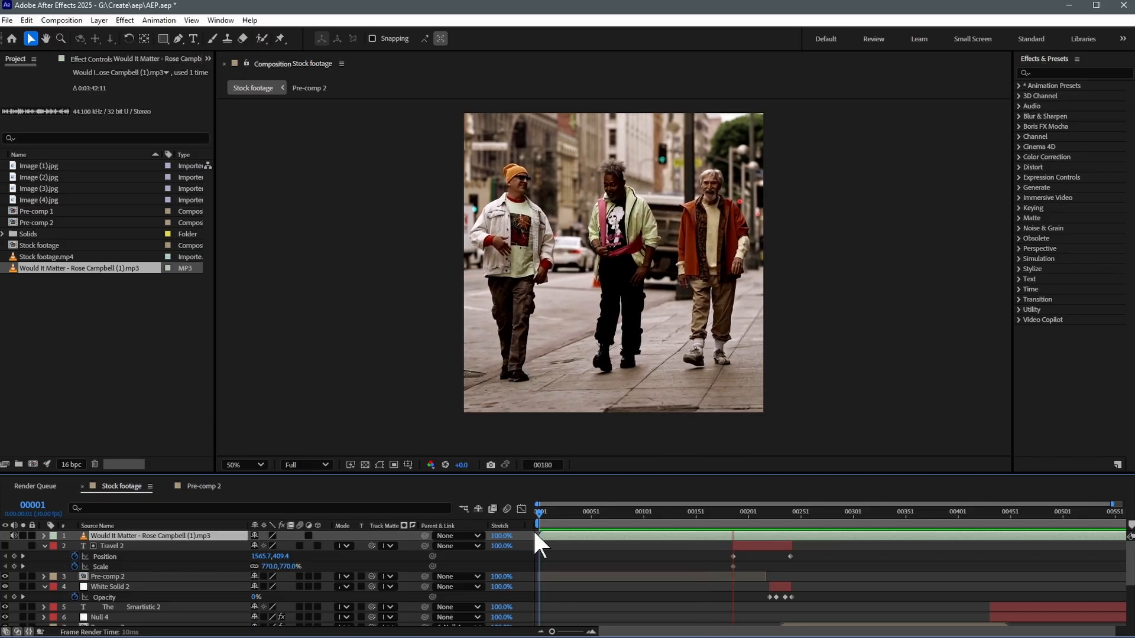
- Stop the playback, move the playhead to frame 154 and reveal the audio waveform of the Would It Matter music layer
key(space)
drag(544, 514, 692, 524)
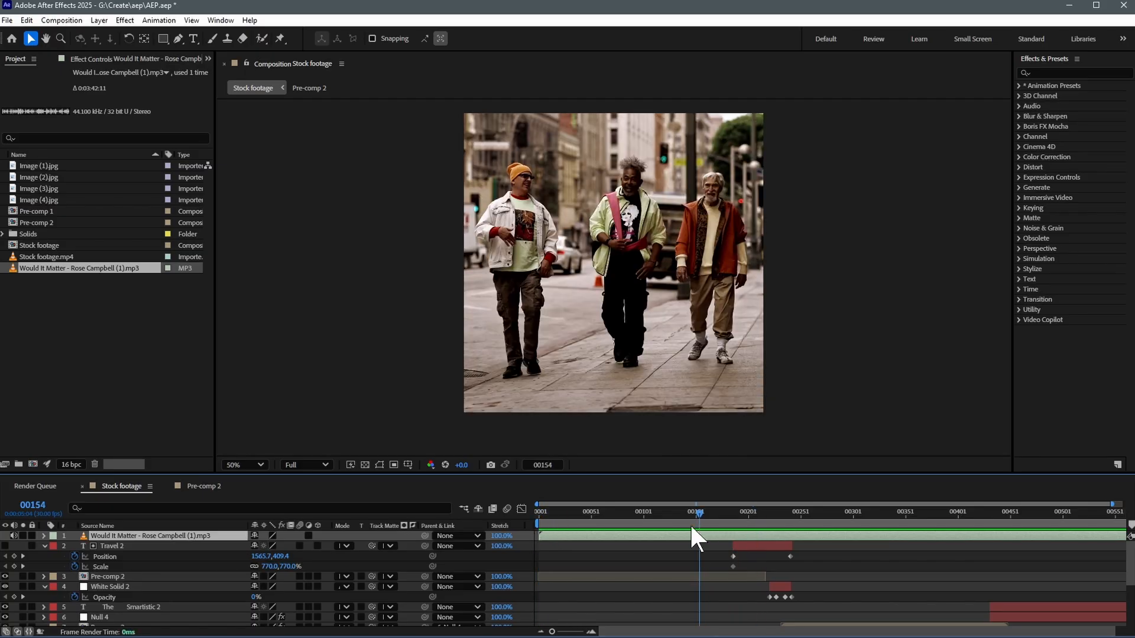
click(43, 535)
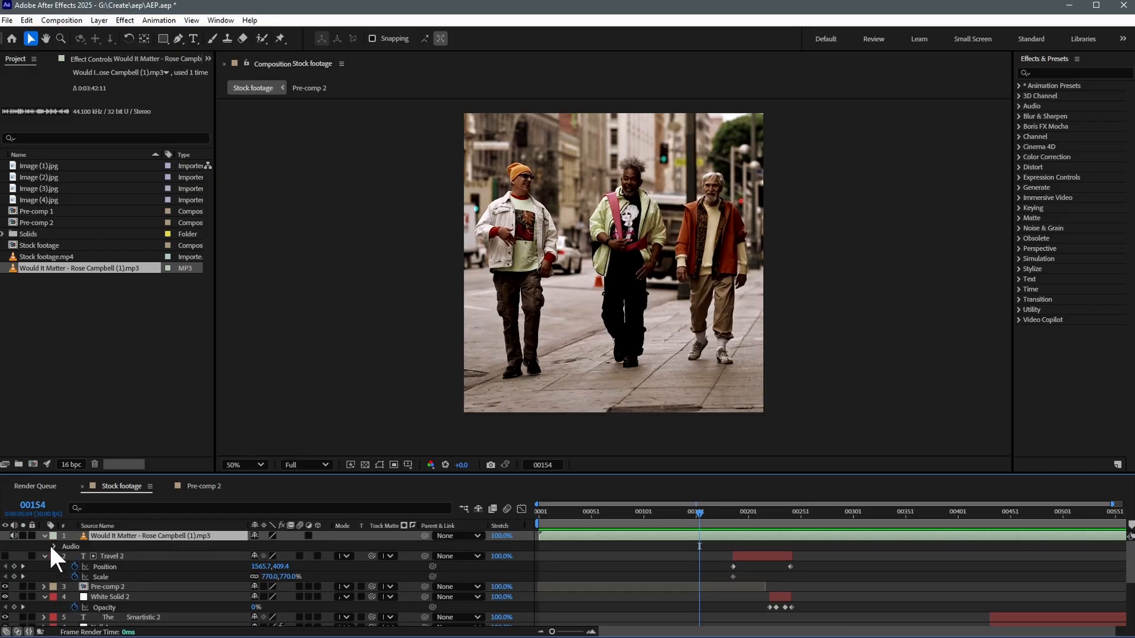
click(53, 546)
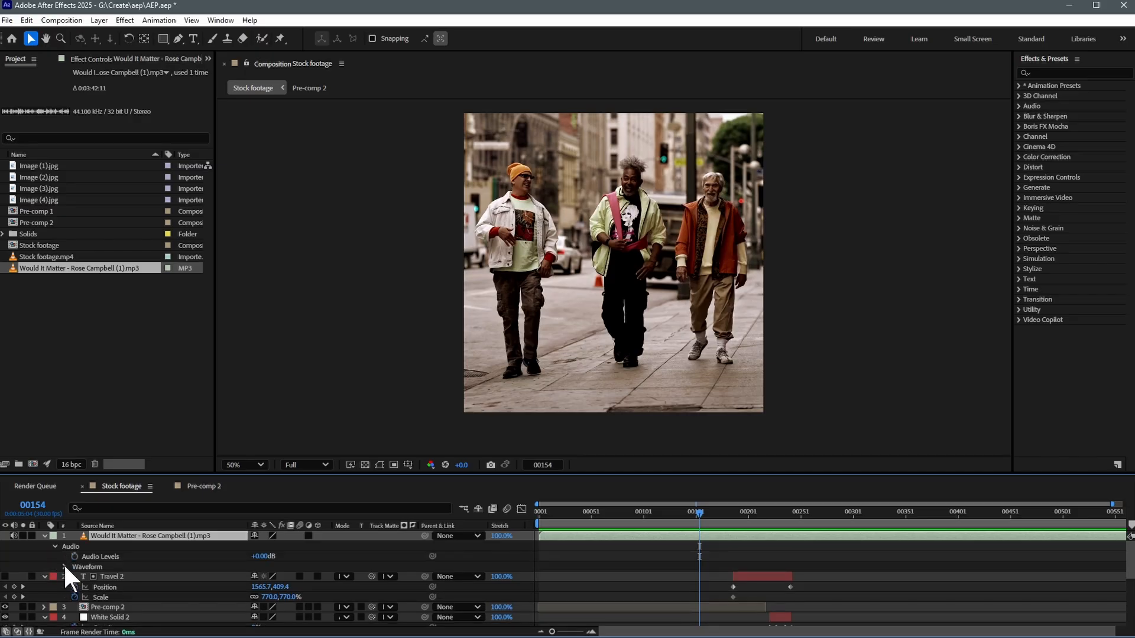
click(64, 567)
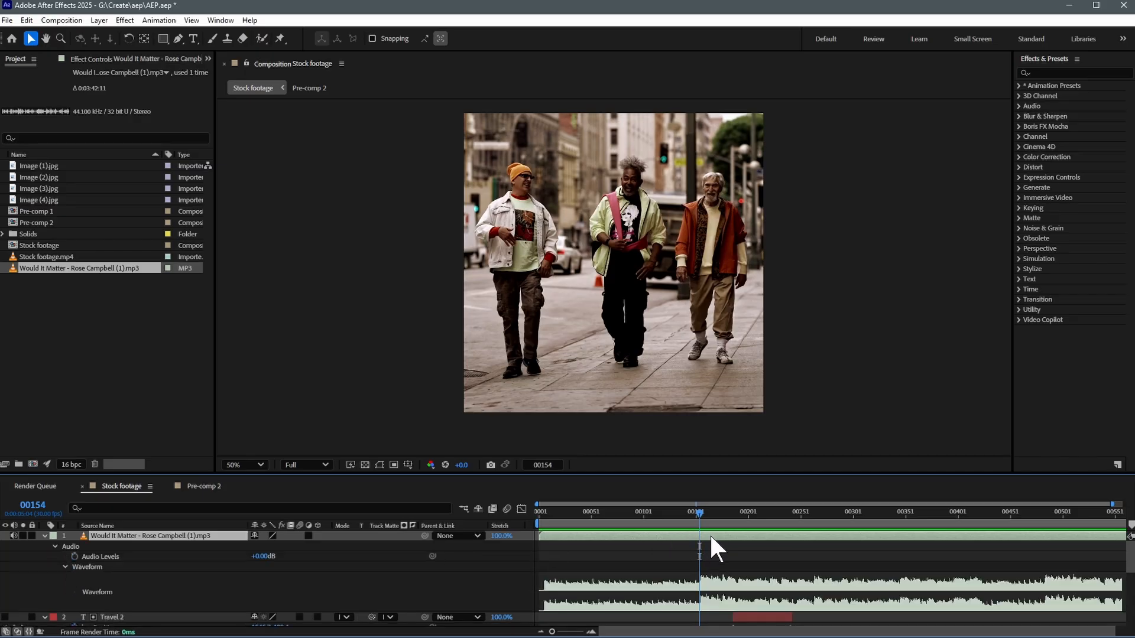
- Split the Would It Matter music layer at frame 155, just before the waveform gets louder
mouse_move(697, 512)
mouse_down()
mouse_move(714, 509)
mouse_move(698, 521)
mouse_up()
scroll(693, 566, up, 4)
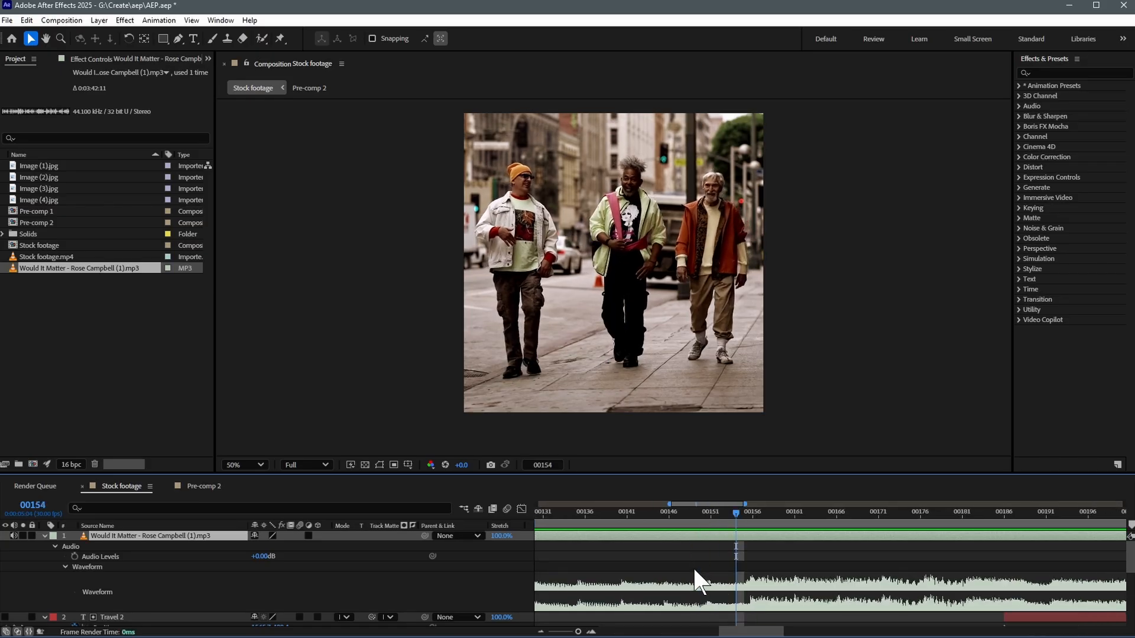
scroll(757, 576, up, 3)
click(744, 513)
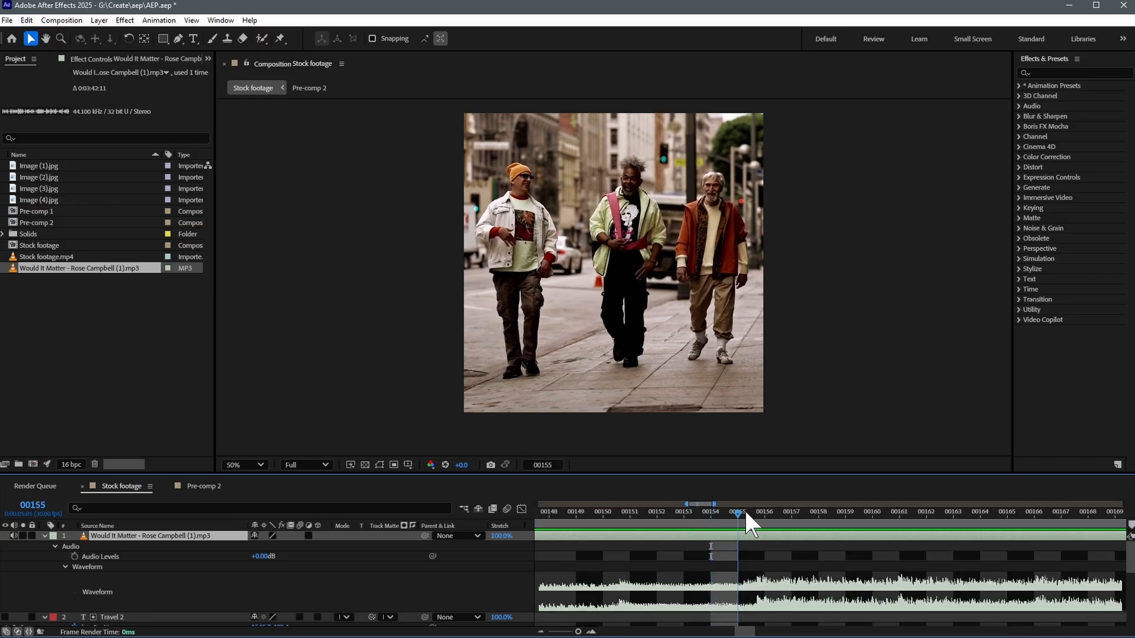
double_click(763, 535)
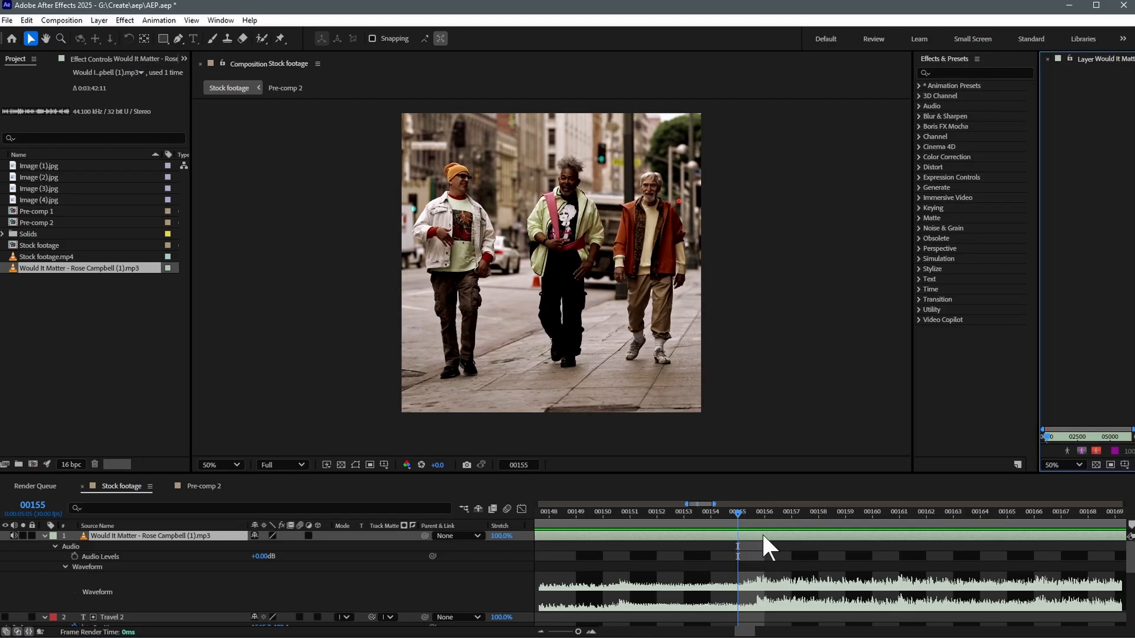
key(ctrl+shift+d)
scroll(733, 586, down, 7)
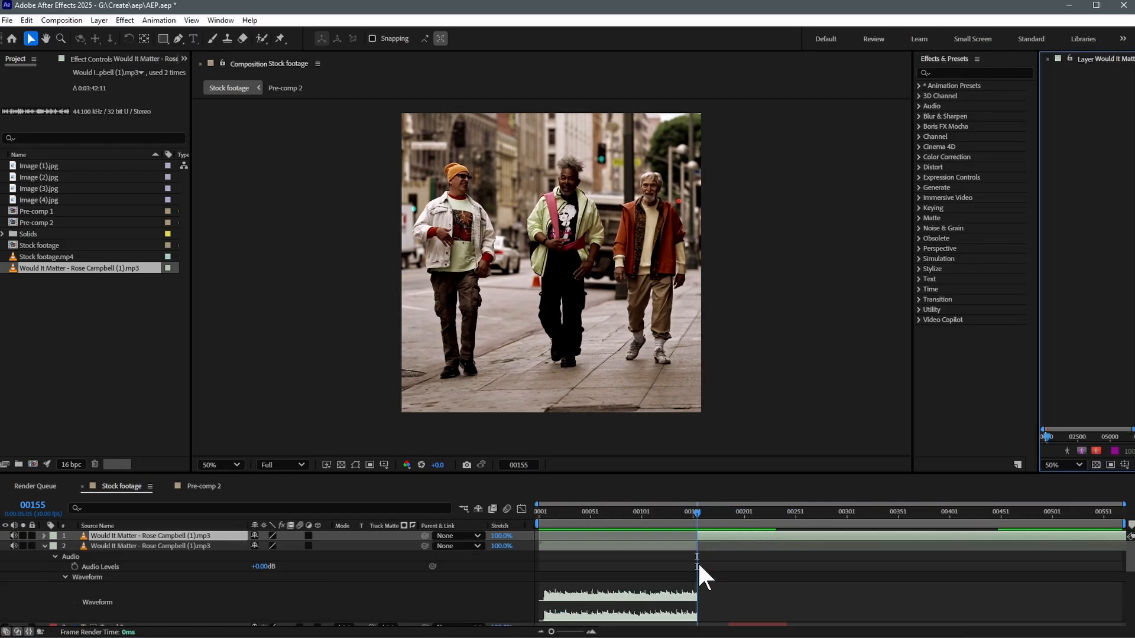
- Shift the second part of the split music earlier, to start at about frame 92
drag(590, 512, 633, 512)
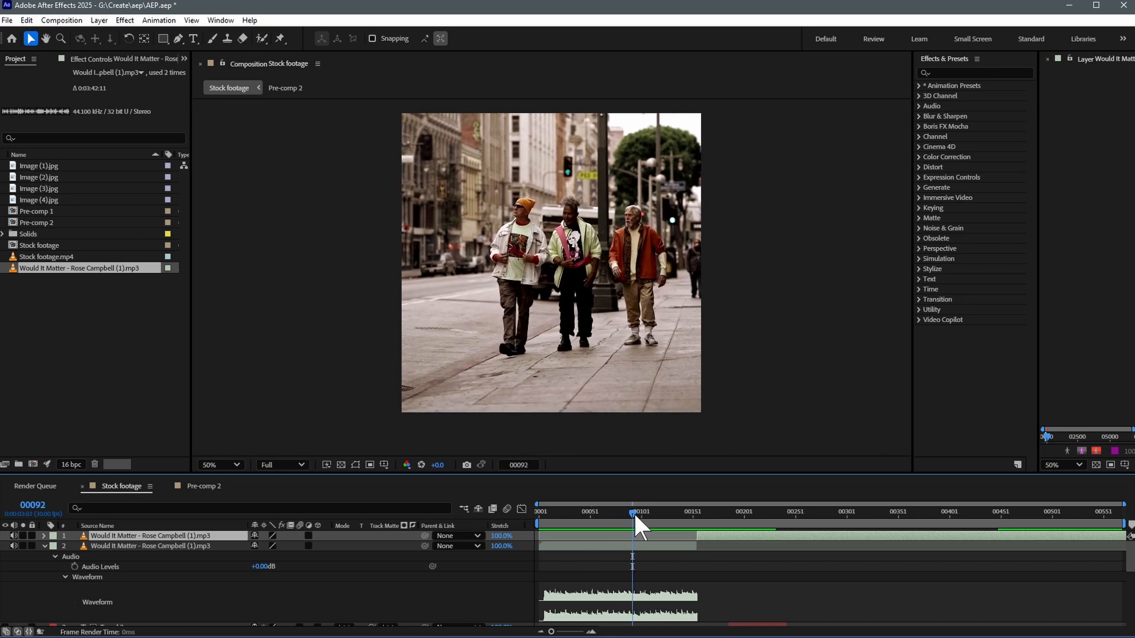
drag(717, 531, 636, 551)
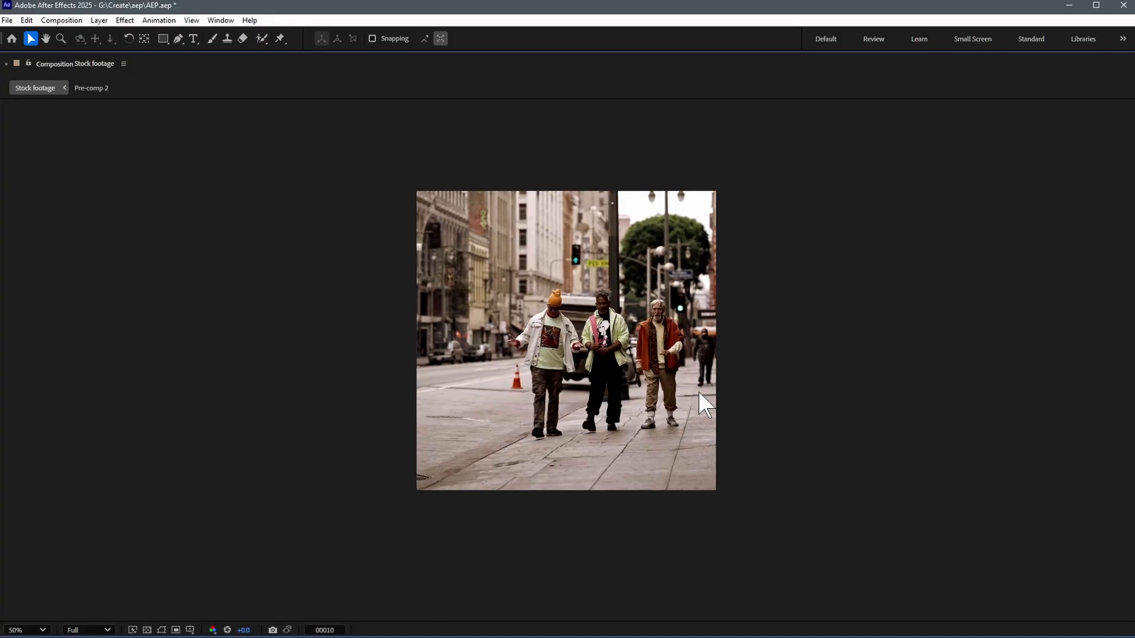